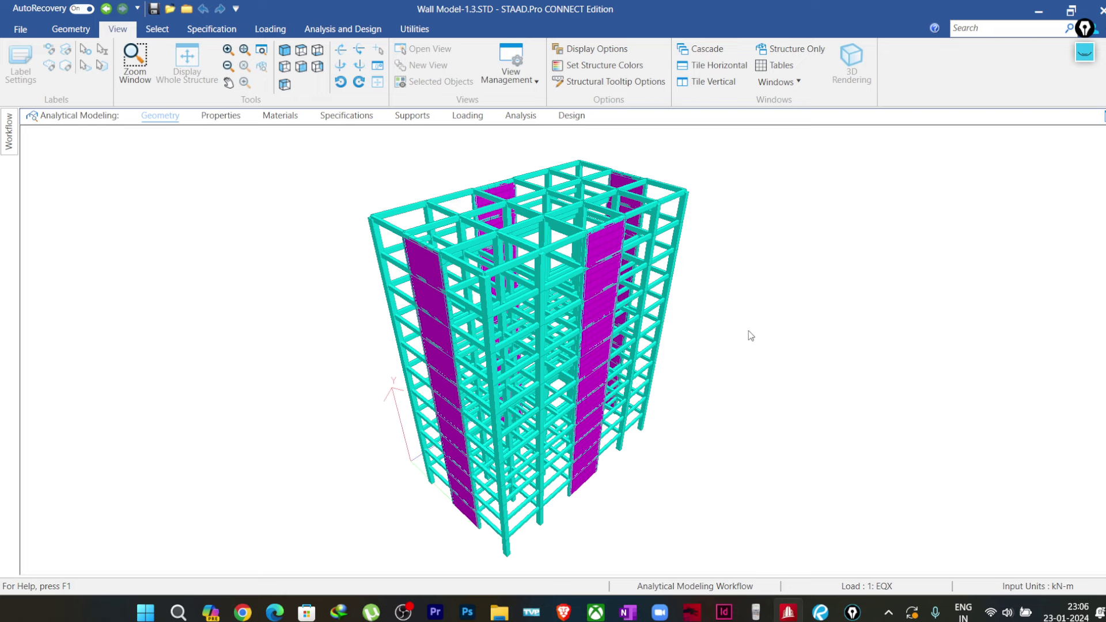
Run the analysis of the ten-diaphragm wall model and open its output file
middle_click_drag(749, 331, 672, 357)
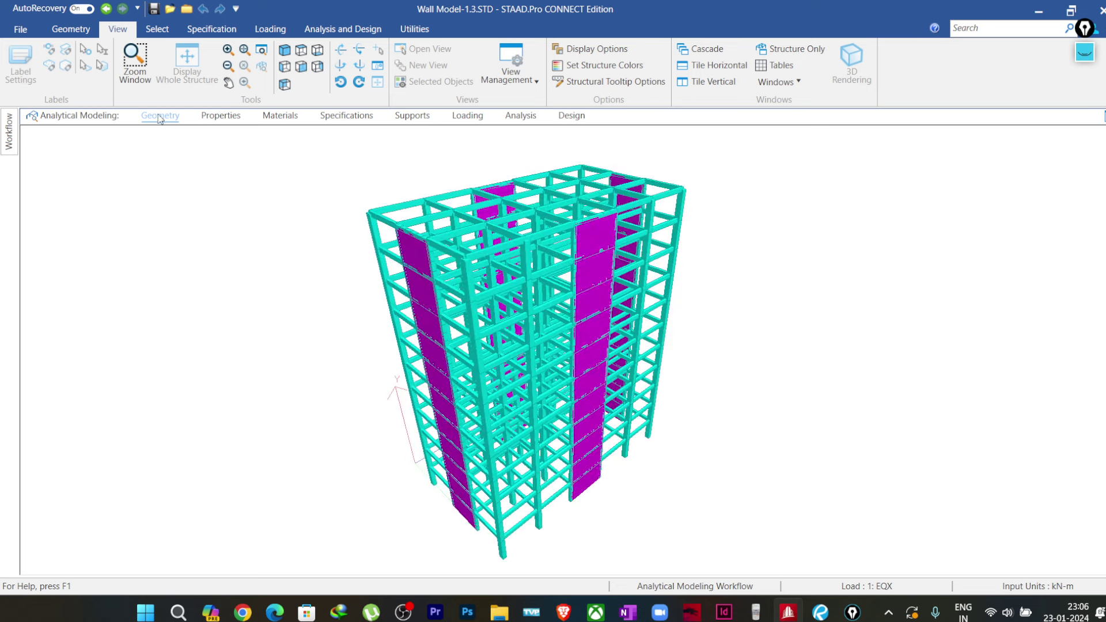
left_click(220, 116)
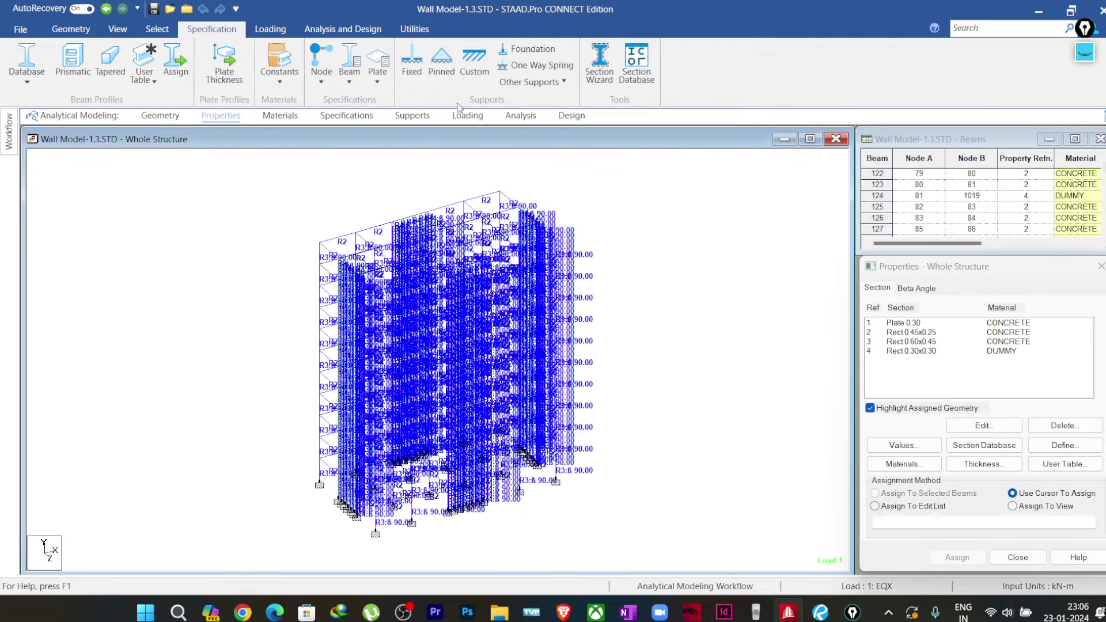
left_click(353, 25)
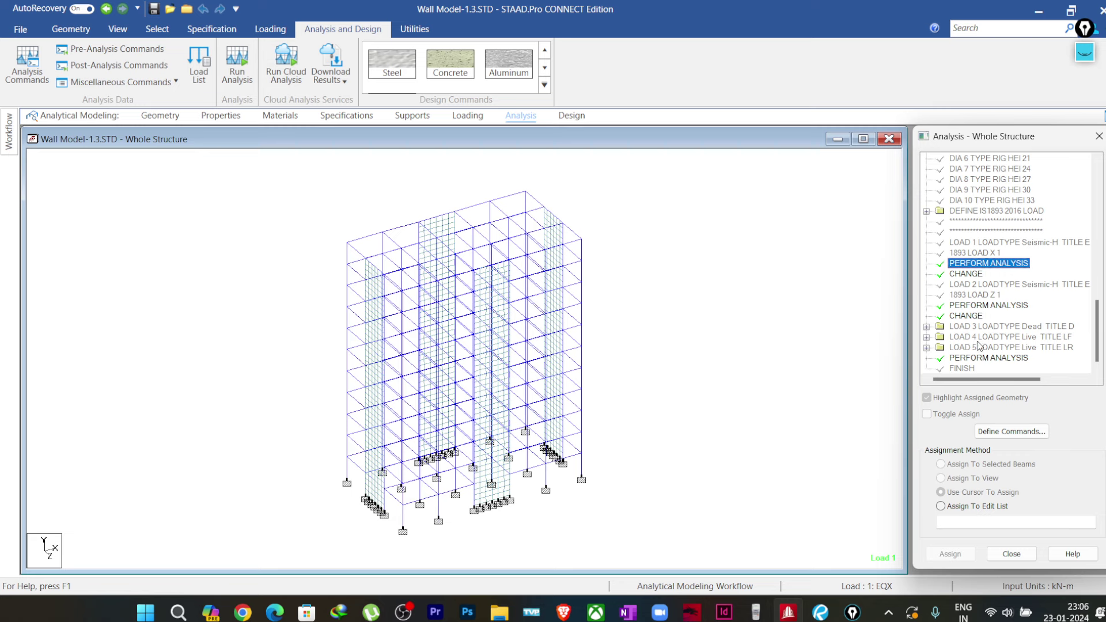
left_click(239, 83)
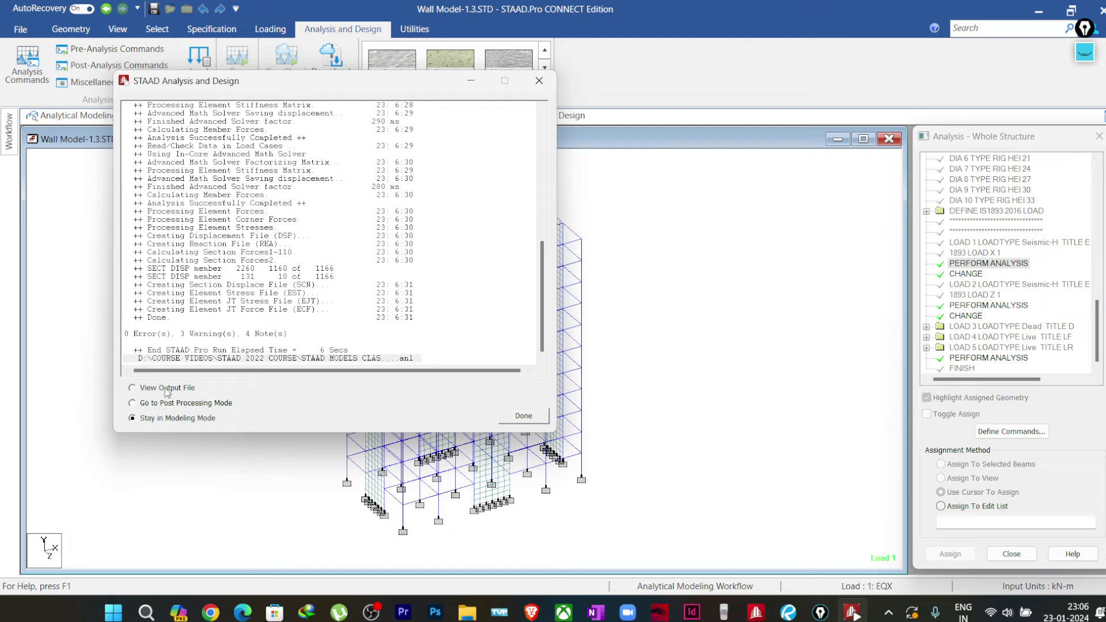
left_click(523, 416)
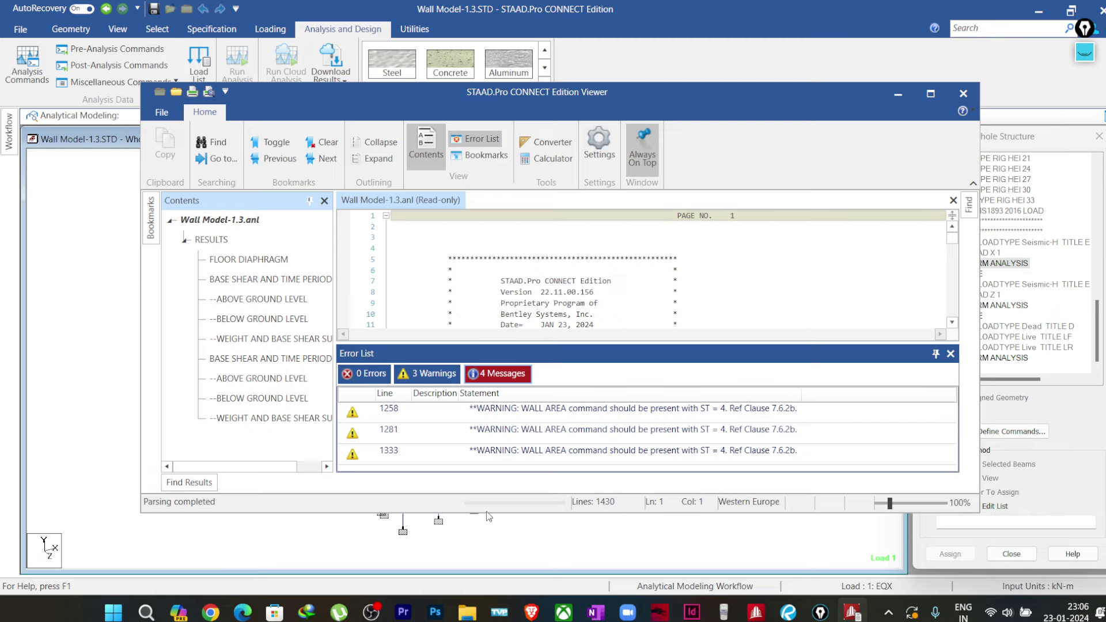
Examine the warnings in the analysis output's error list and close the output viewer
left_click_drag(486, 512, 487, 577)
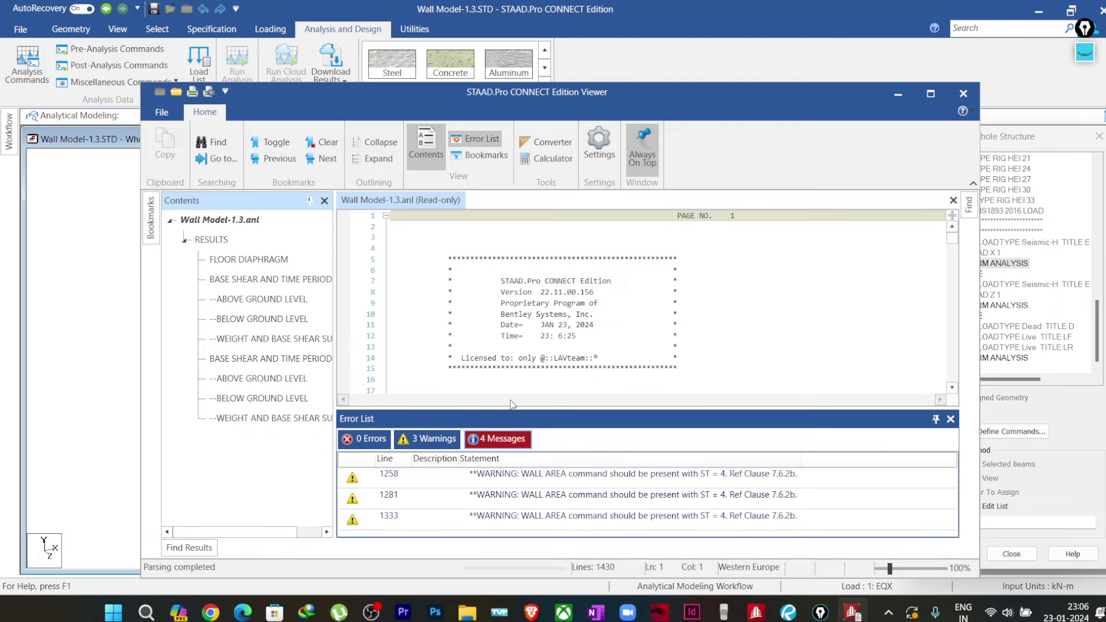
left_click_drag(509, 408, 514, 254)
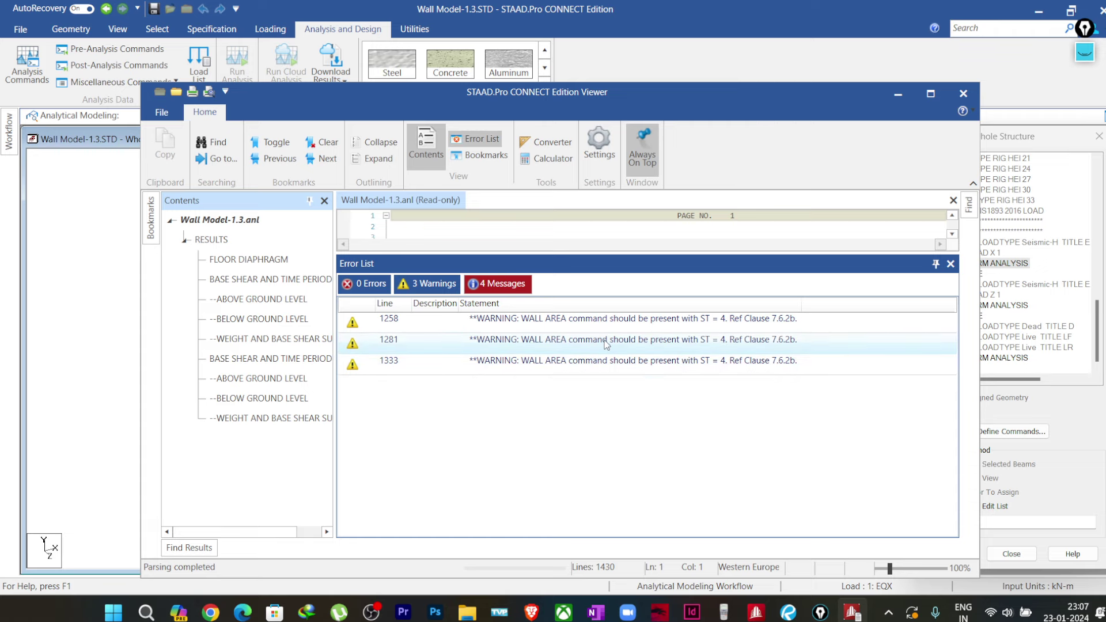
left_click(950, 264)
left_click(963, 93)
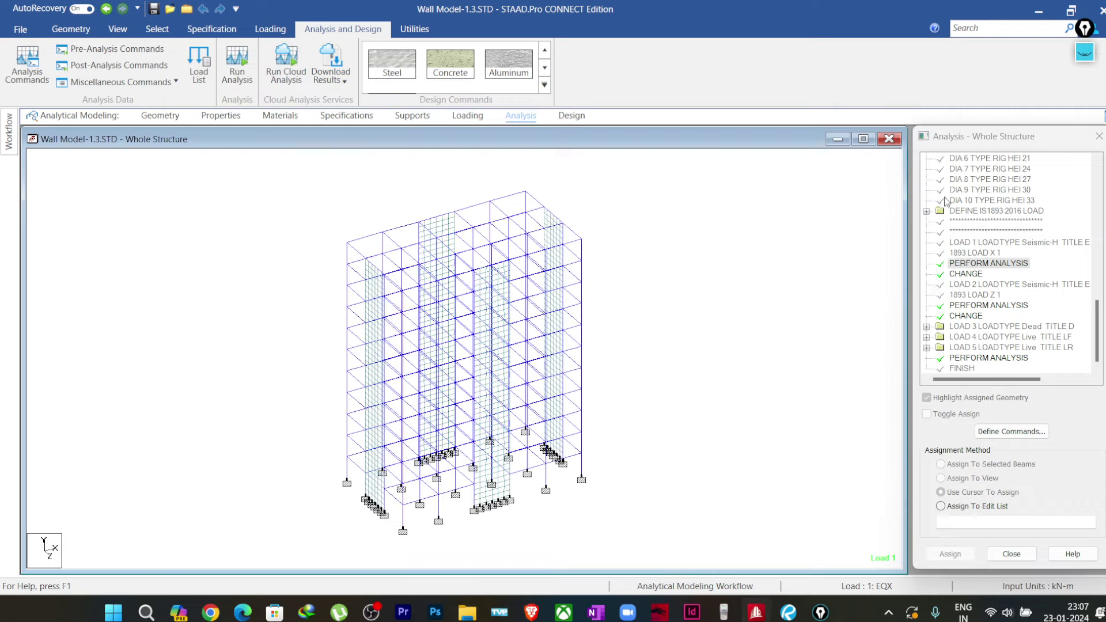
Open the existing IS 1893-2016 seismic definition for editing, along with its seismic parameter generator
left_click(467, 116)
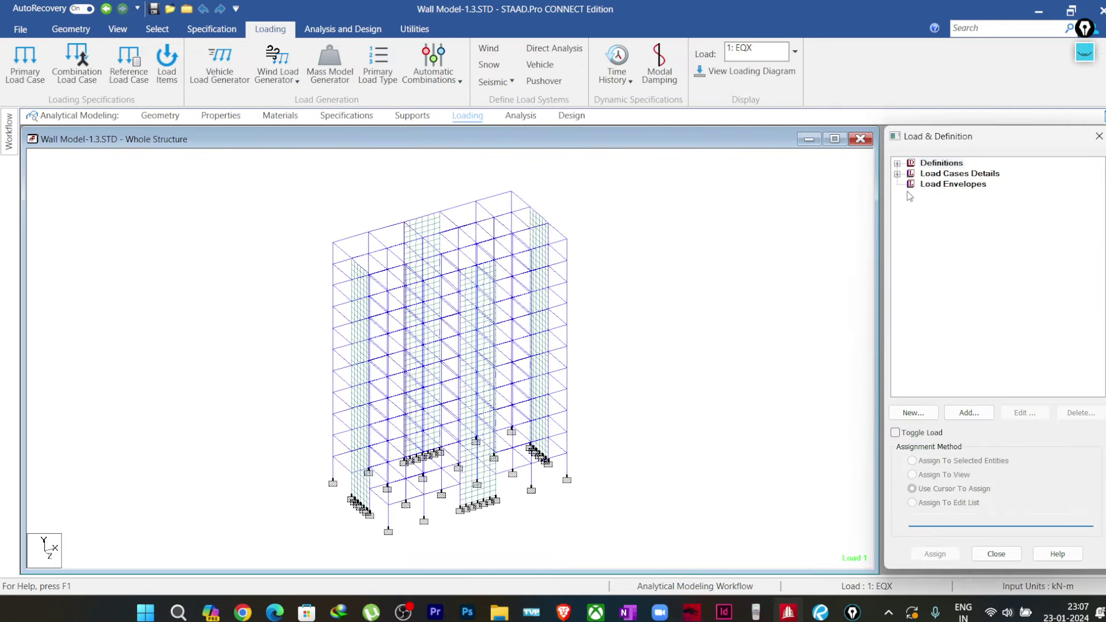
left_click(897, 174)
left_click(898, 164)
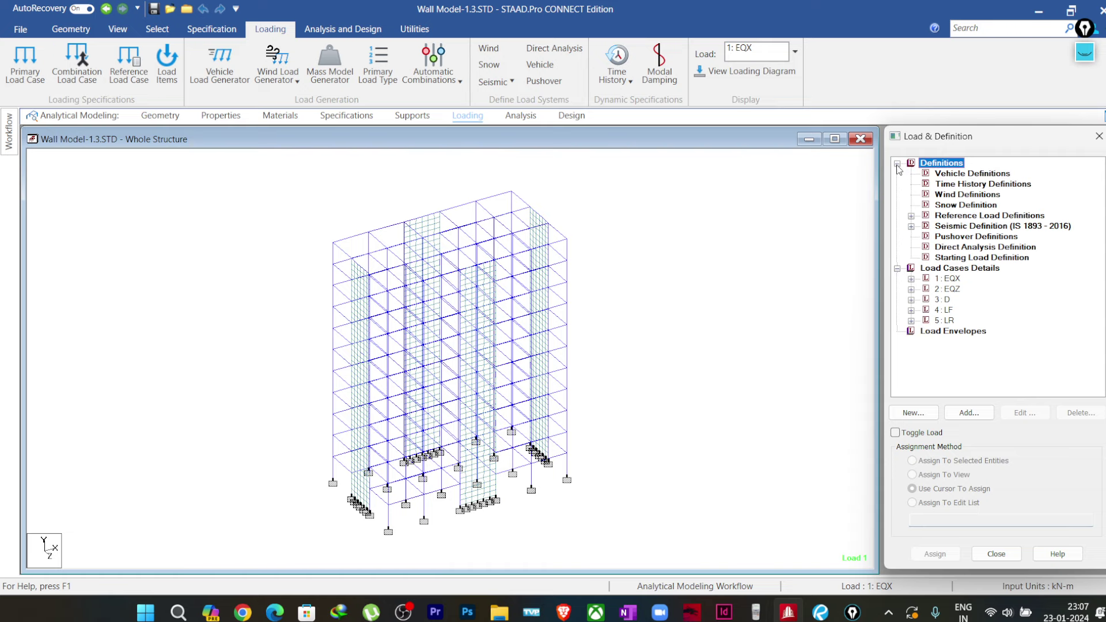
left_click(912, 227)
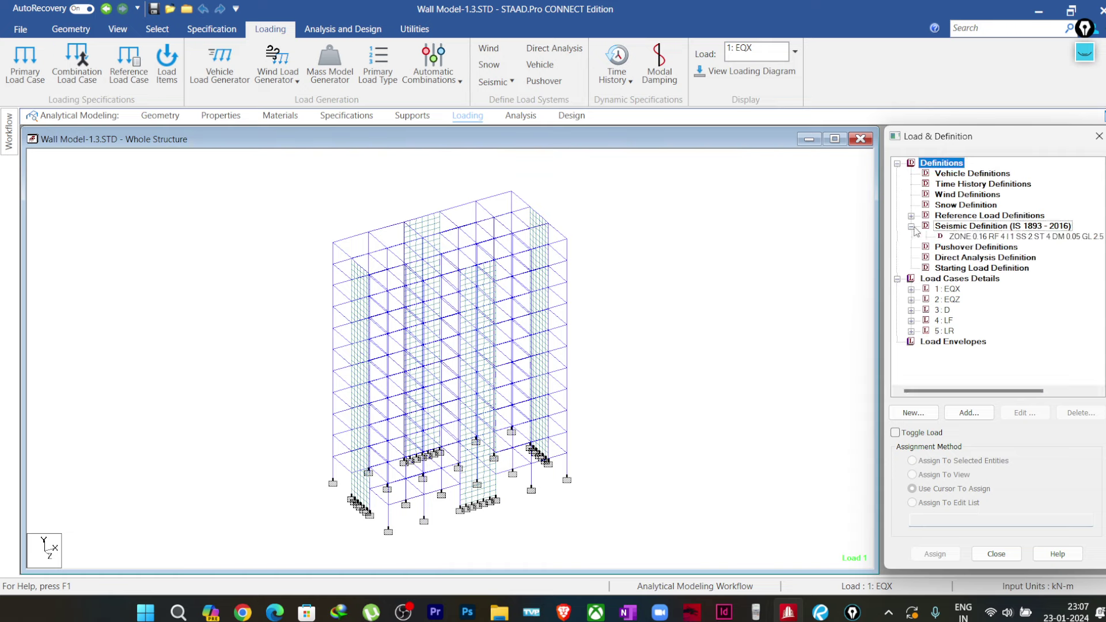
double_click(971, 238)
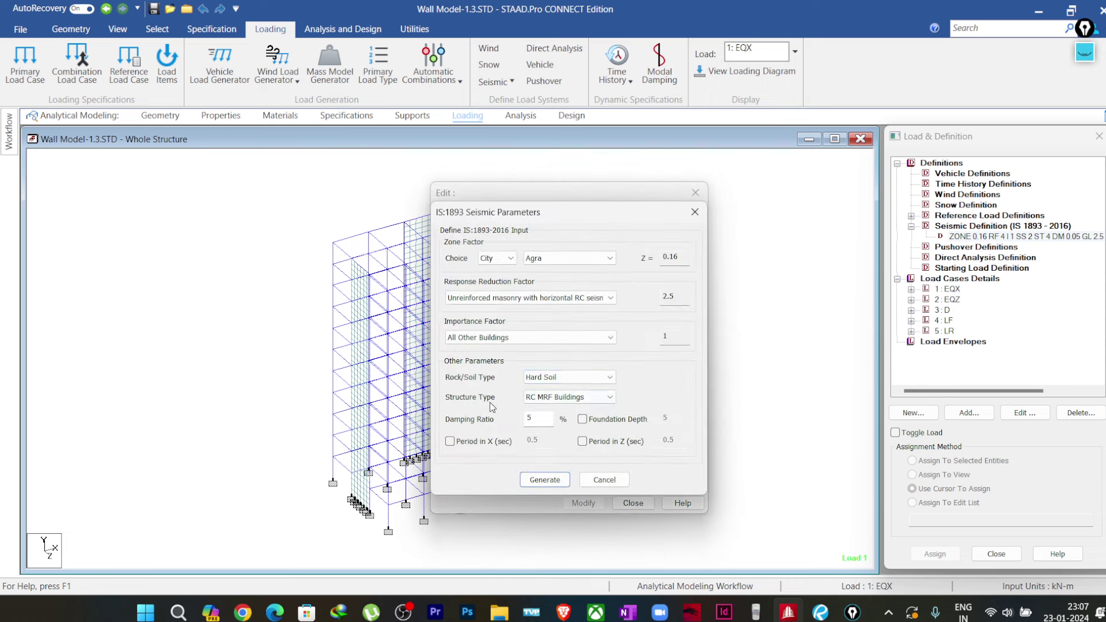
Review the structure type options in the IS 1893 seismic parameter generator and cancel it without changing the parameters
left_click(548, 397)
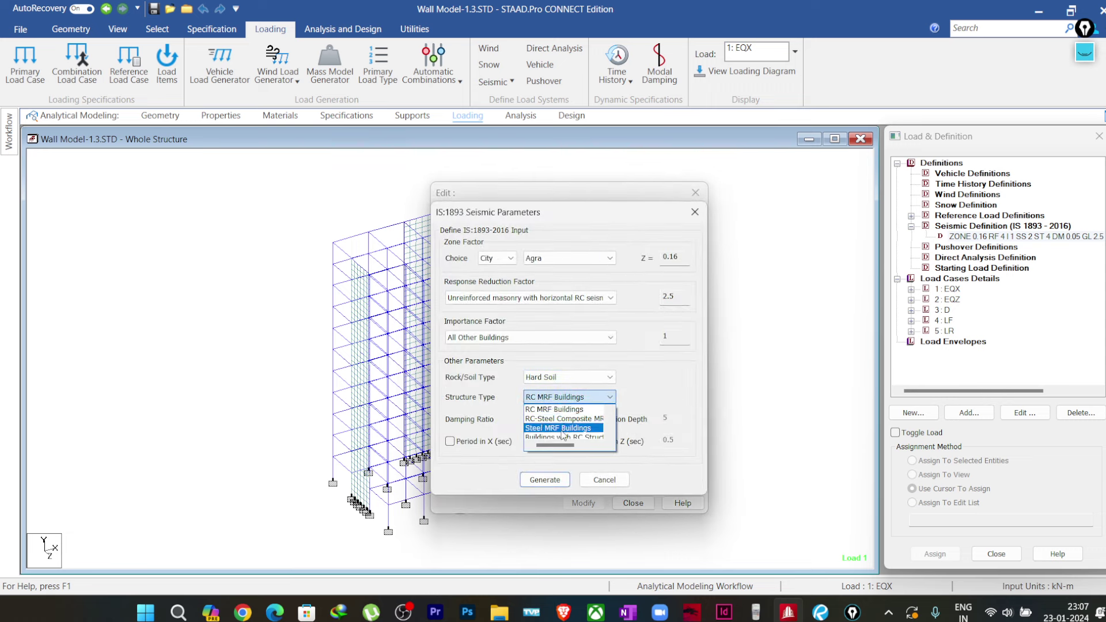
scroll(563, 436, "down", 2)
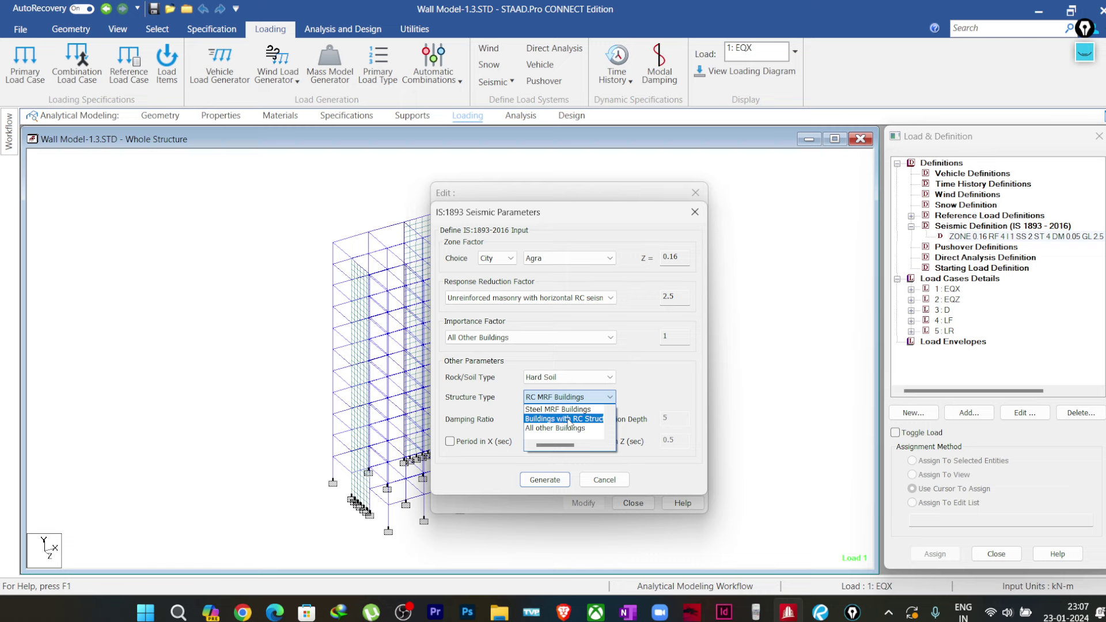
scroll(567, 426, "down", 2)
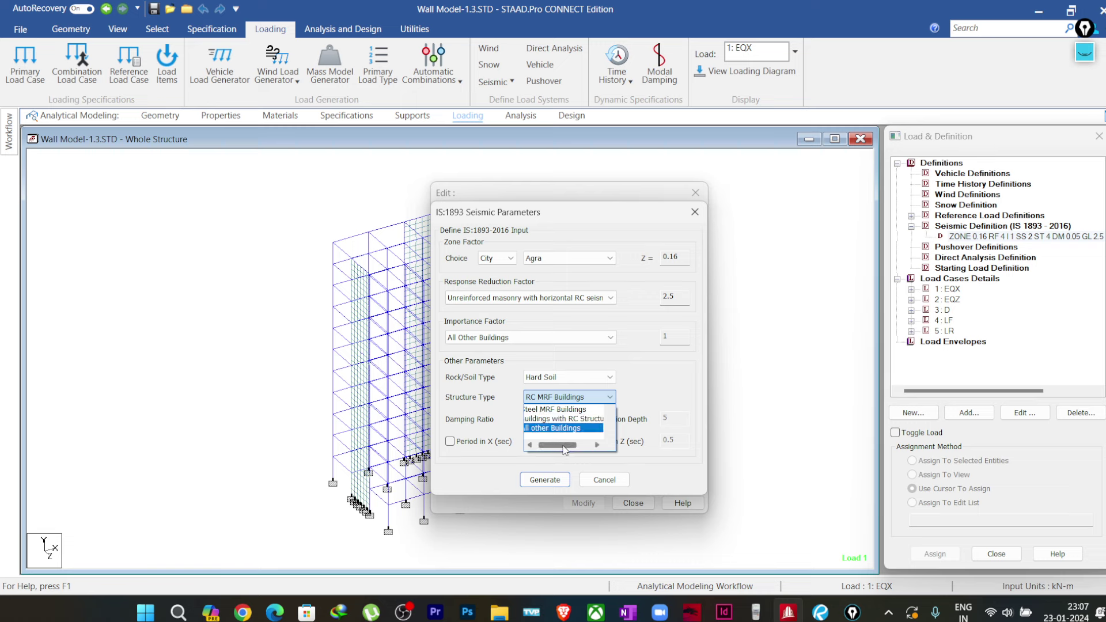
left_click_drag(571, 446, 542, 445)
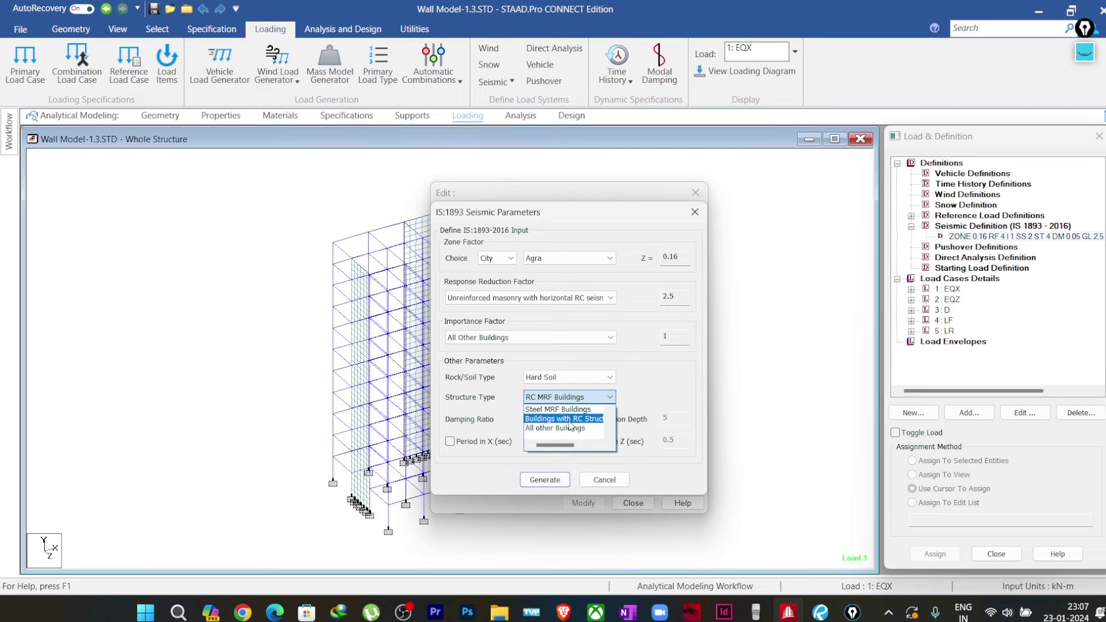
key("ctrl+shift+p")
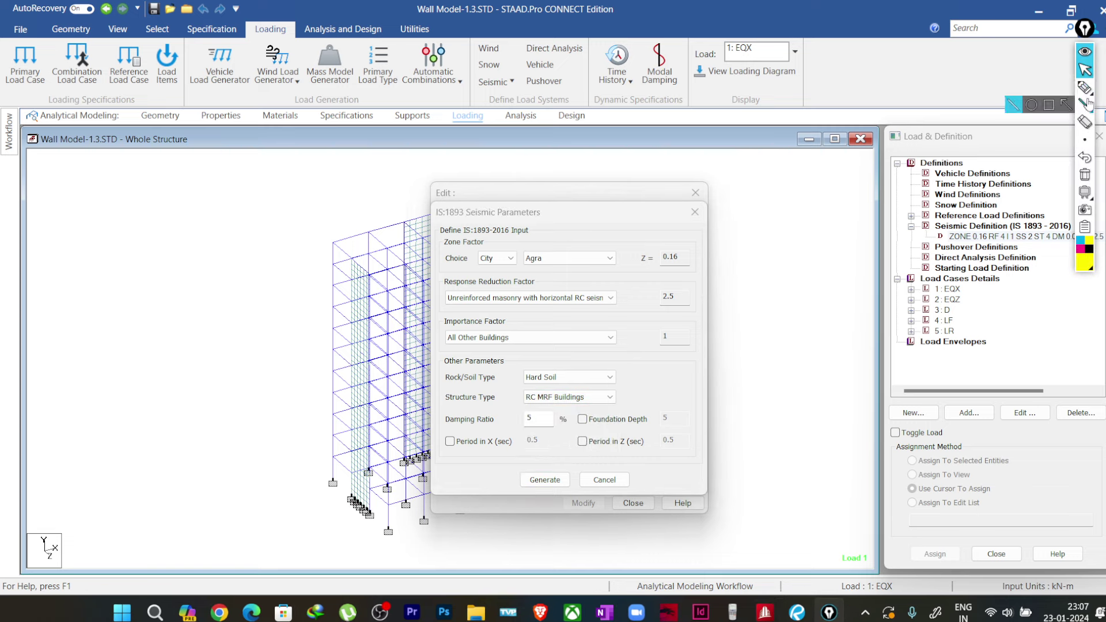
left_click(1085, 69)
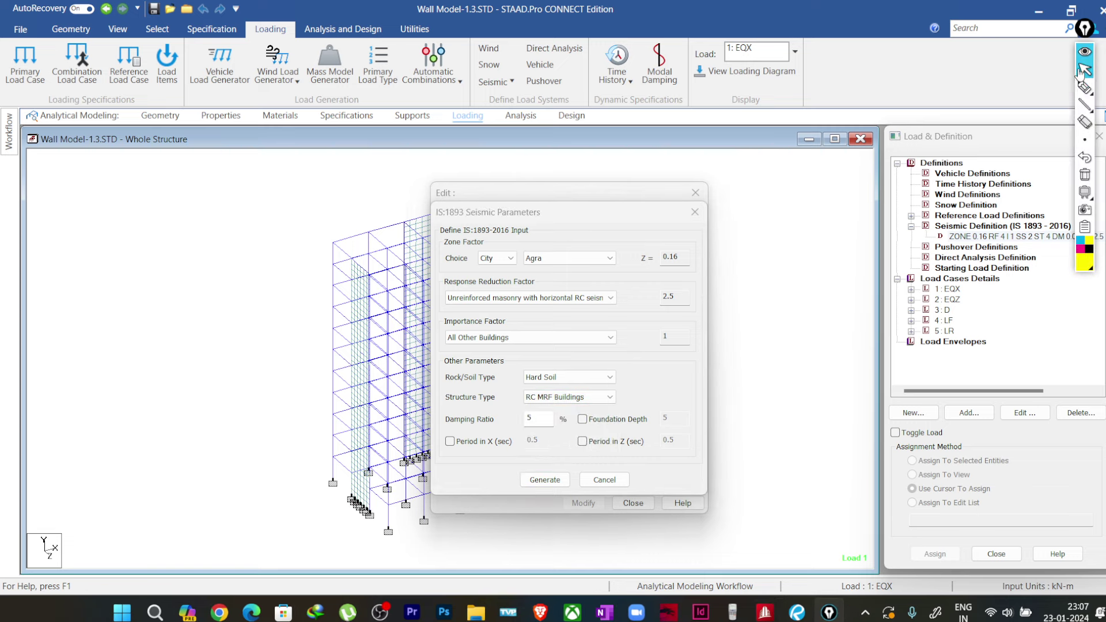
left_click(602, 398)
scroll(579, 429, "down", 1)
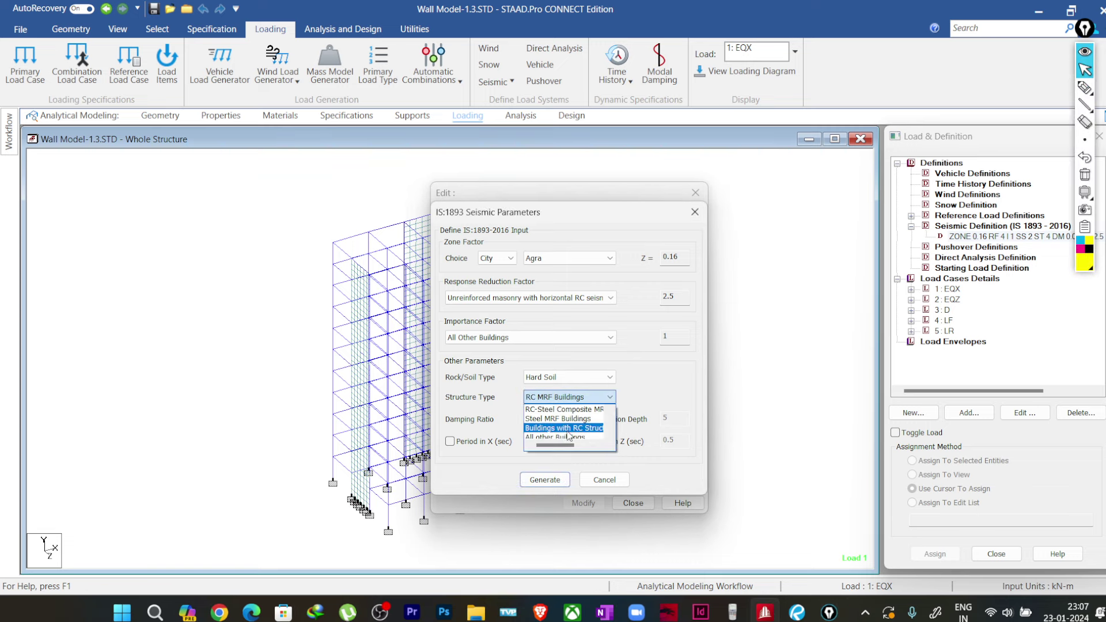
scroll(585, 432, "down", 1)
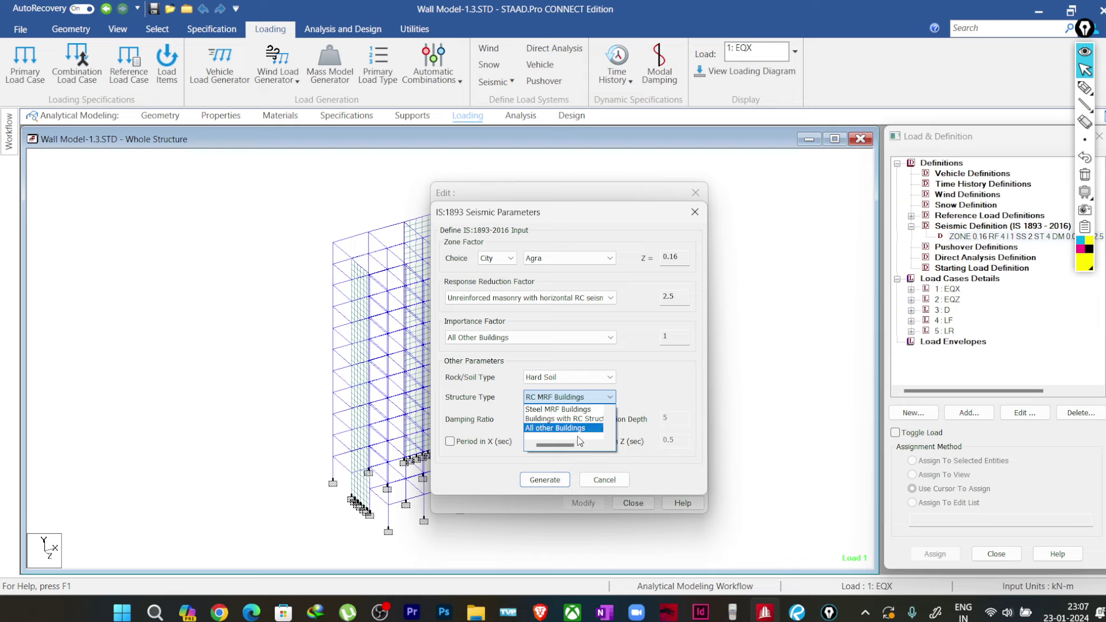
left_click(663, 392)
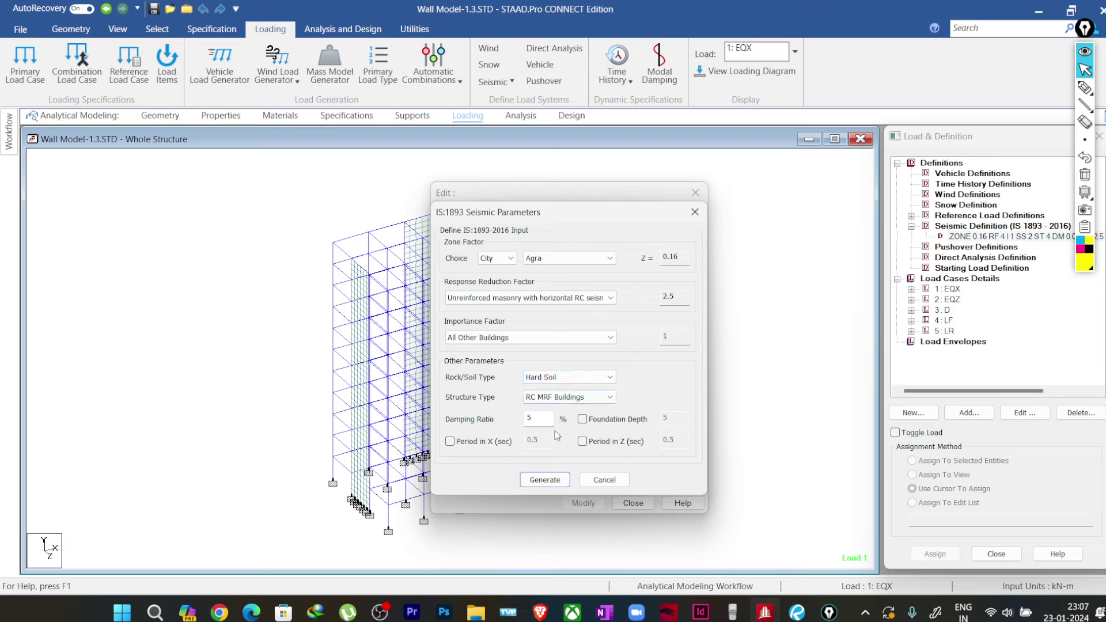
left_click(604, 478)
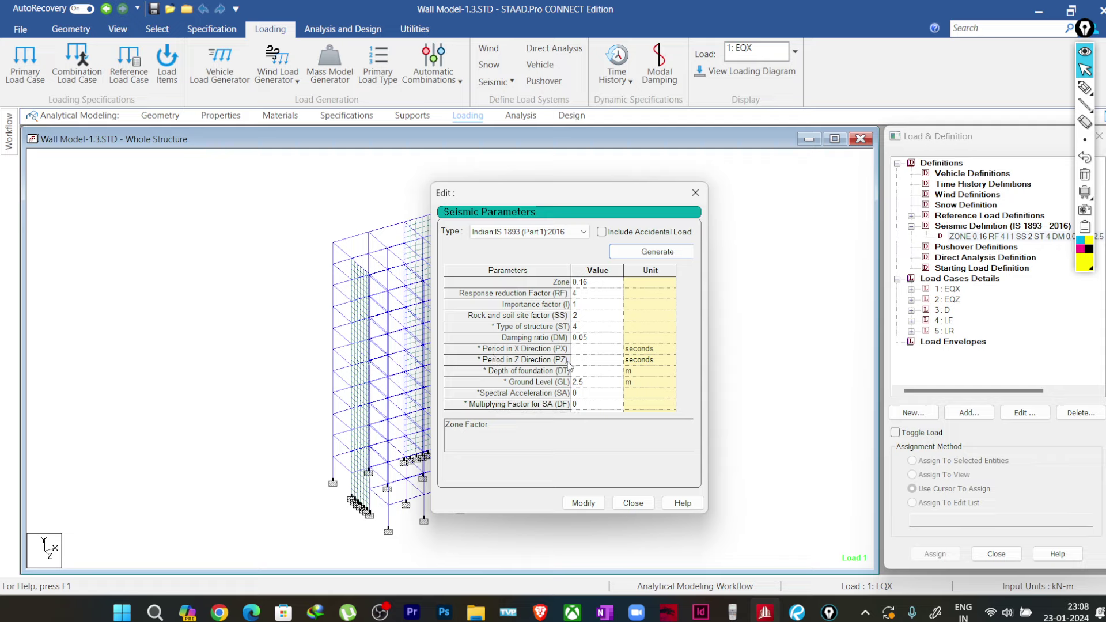
Switch to the 1893_1_2016_AMD2_Reff2021 PDF in Revu and examine the clause 7.6.2(a) natural period formulas for bare MRF buildings
left_click(797, 610)
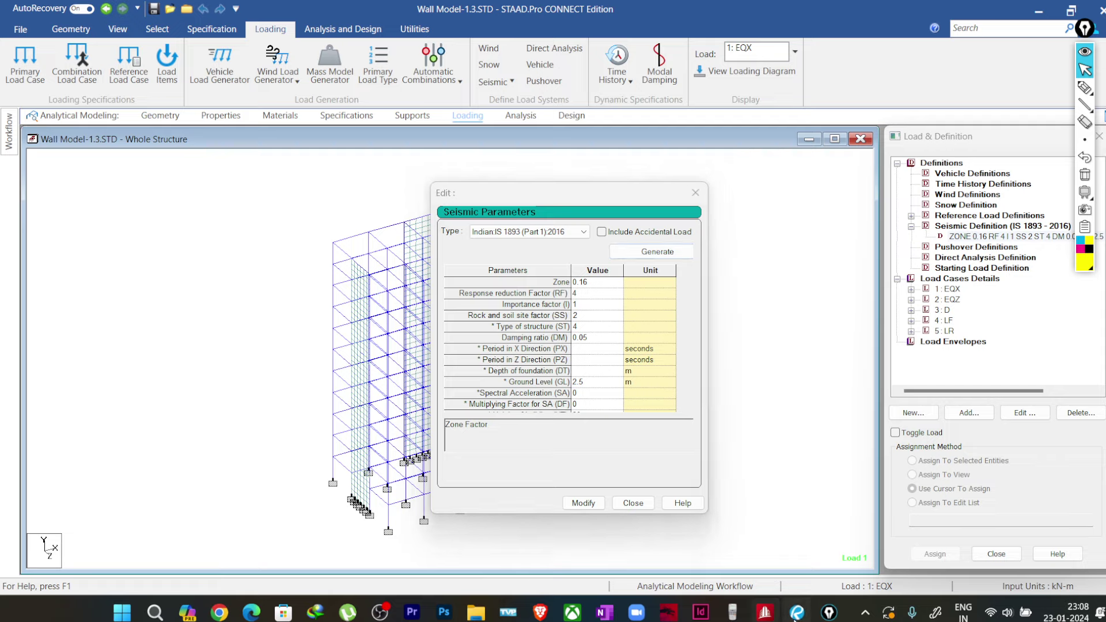
scroll(491, 409, "down", 5)
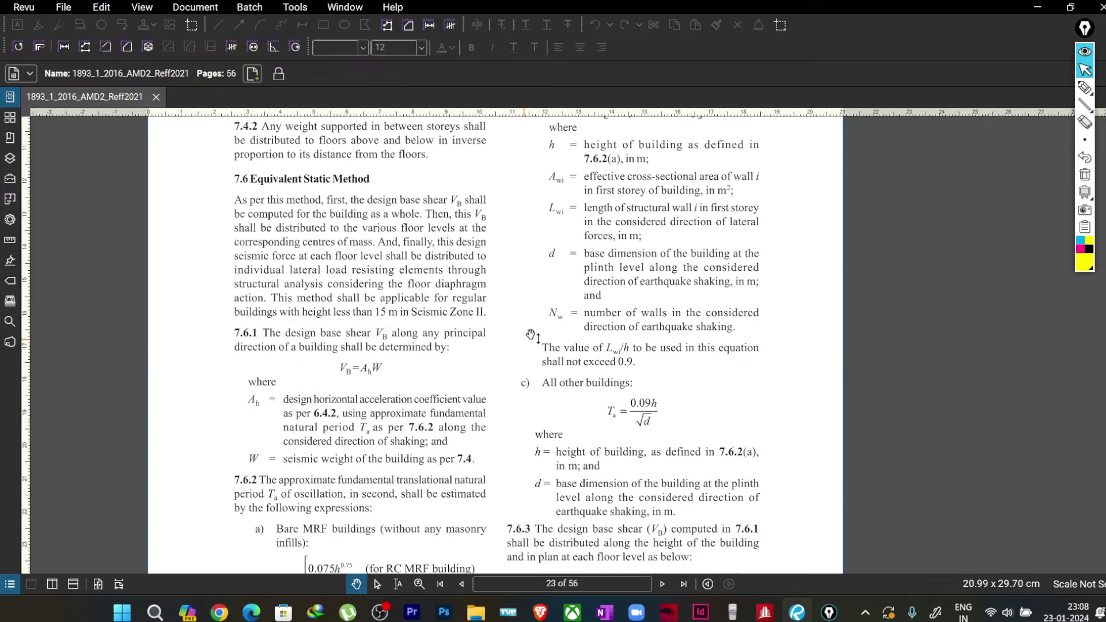
left_click_drag(530, 333, 512, 563)
scroll(511, 547, "up", 1)
scroll(506, 469, "down", 7)
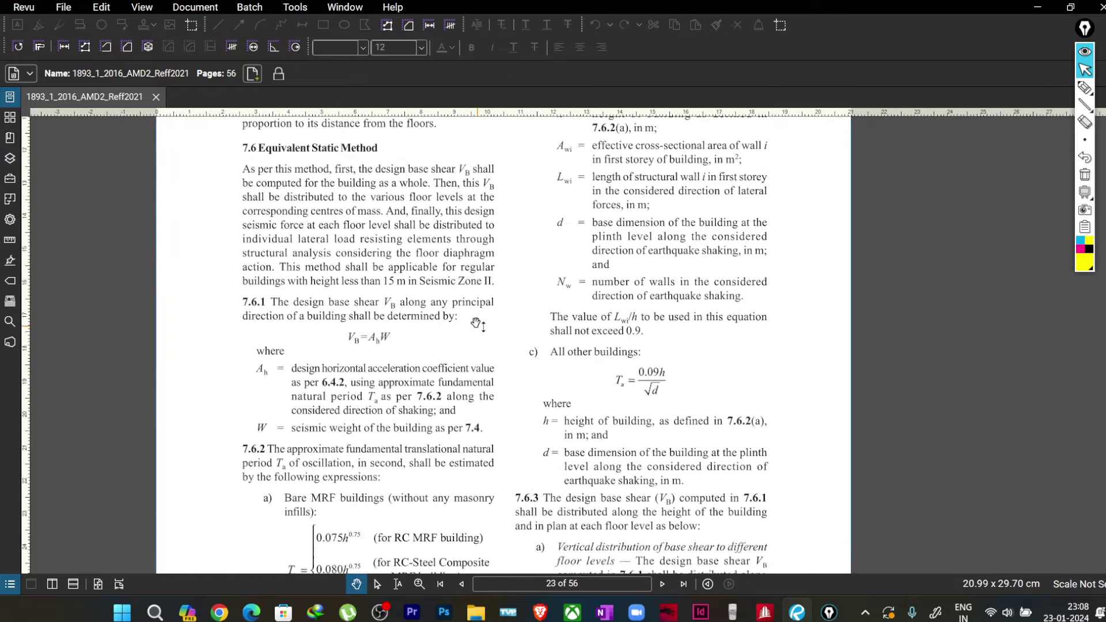
left_click_drag(363, 359, 339, 319)
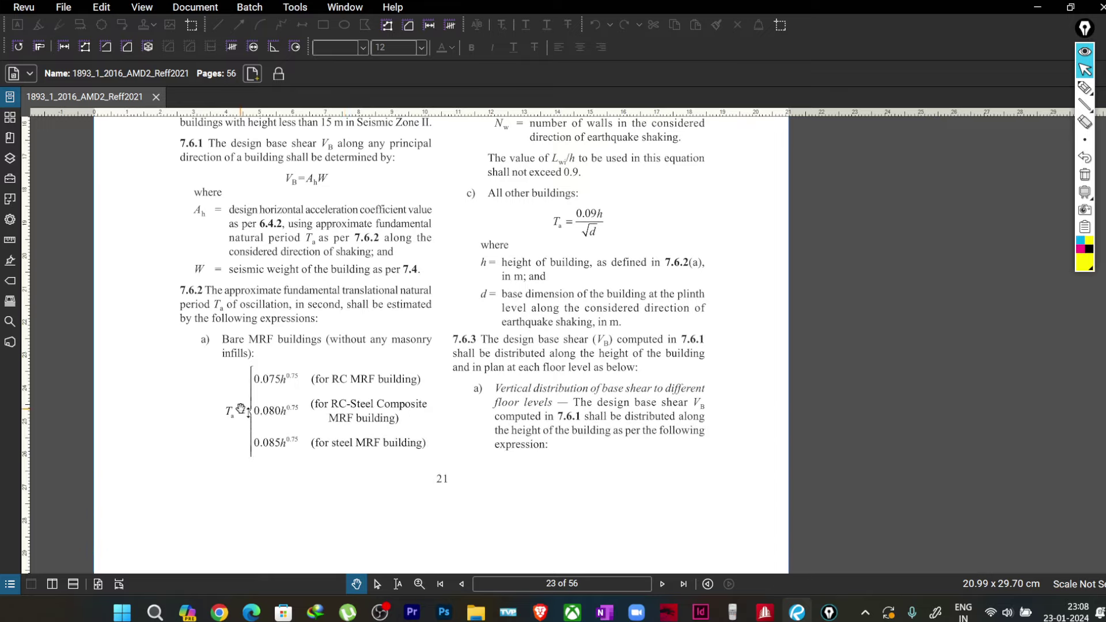
Examine the clause 7.6.2 period formulas for buildings with RC structural walls and all other buildings, including the effective wall area Aw
scroll(461, 403, "up", 7)
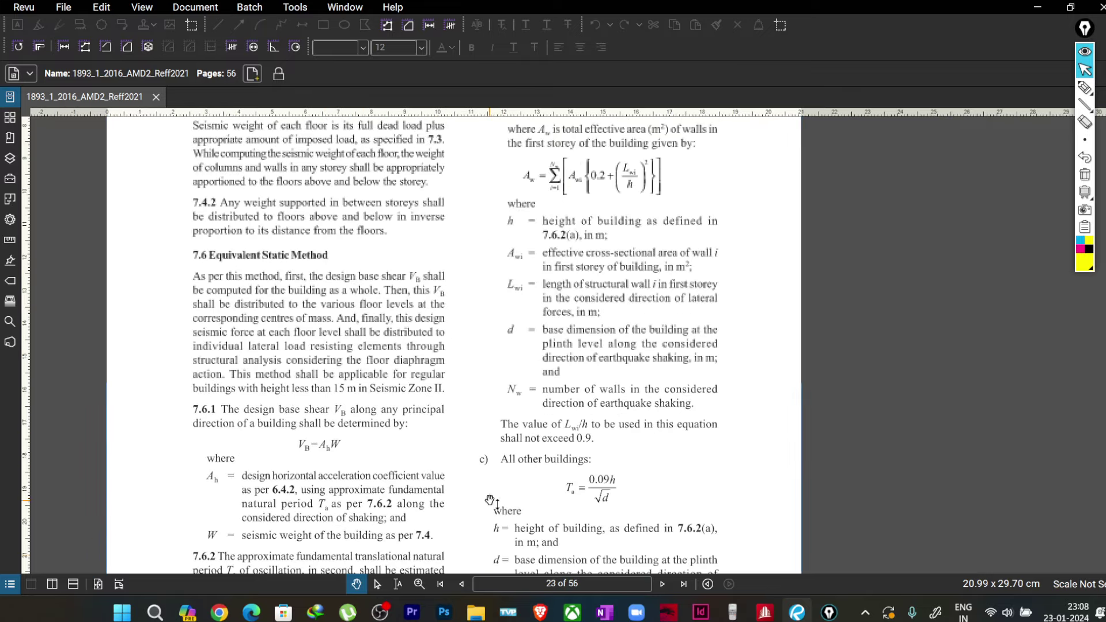
scroll(468, 481, "down", 5)
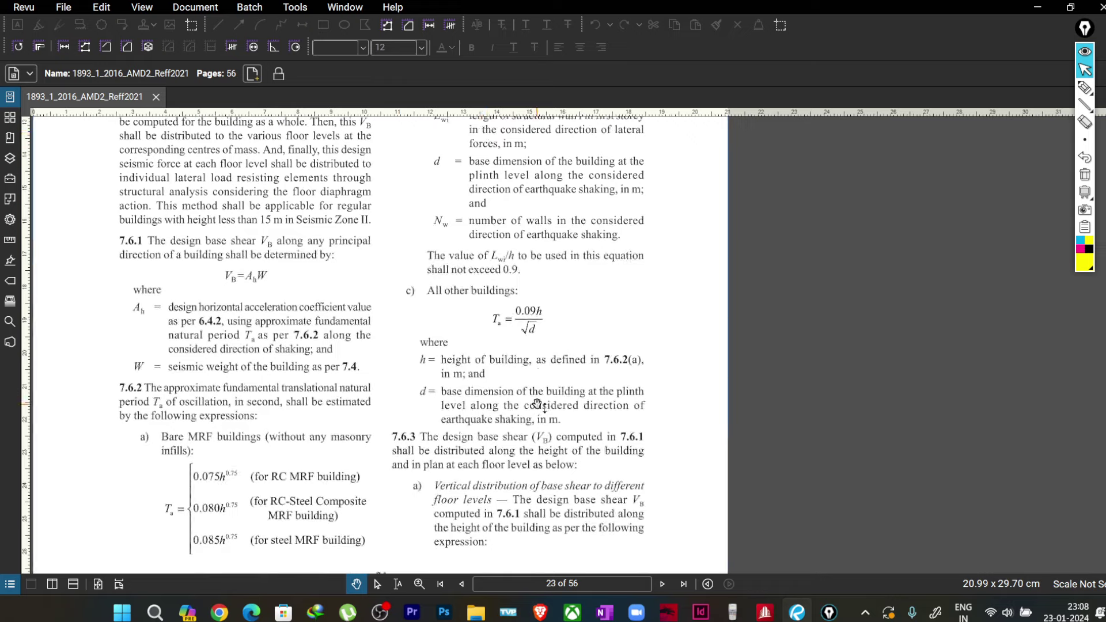
scroll(583, 379, "up", 2)
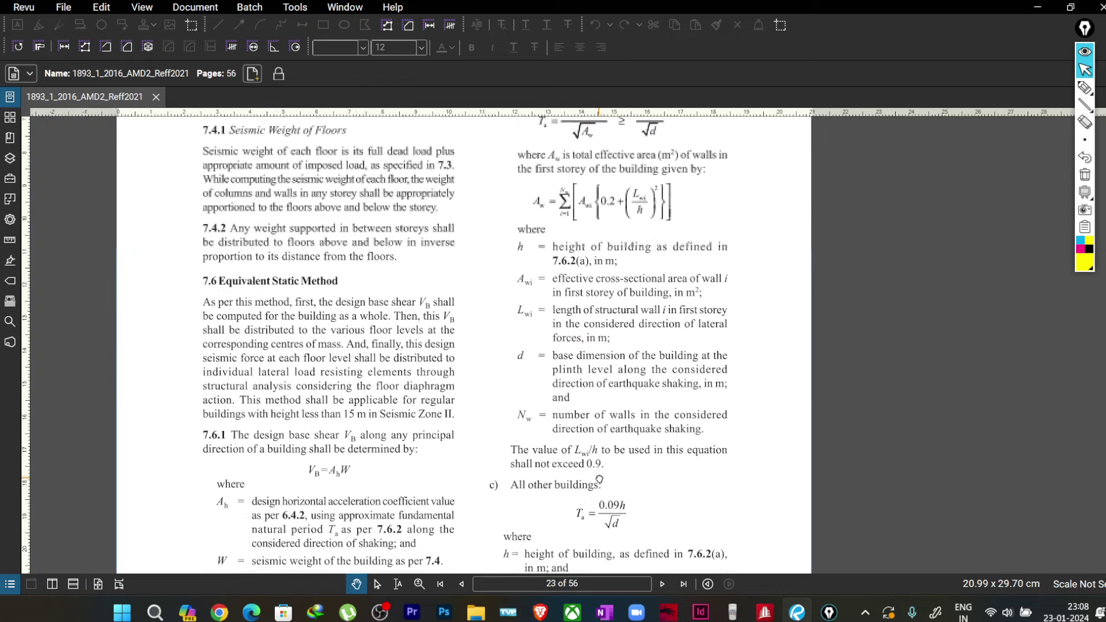
scroll(560, 373, "up", 2)
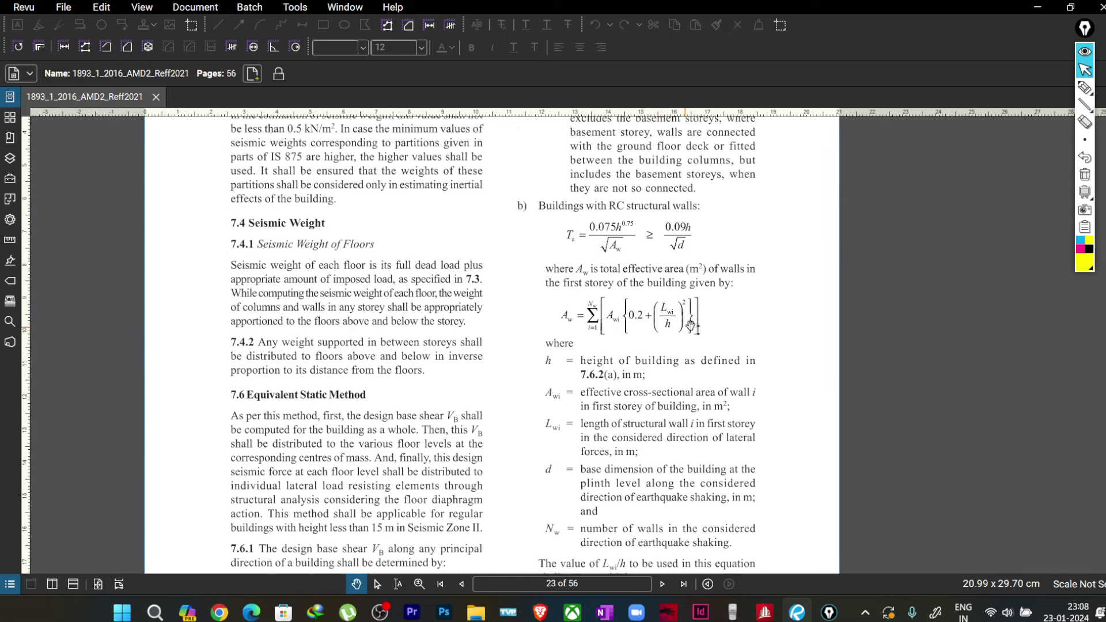
scroll(566, 450, "down", 5)
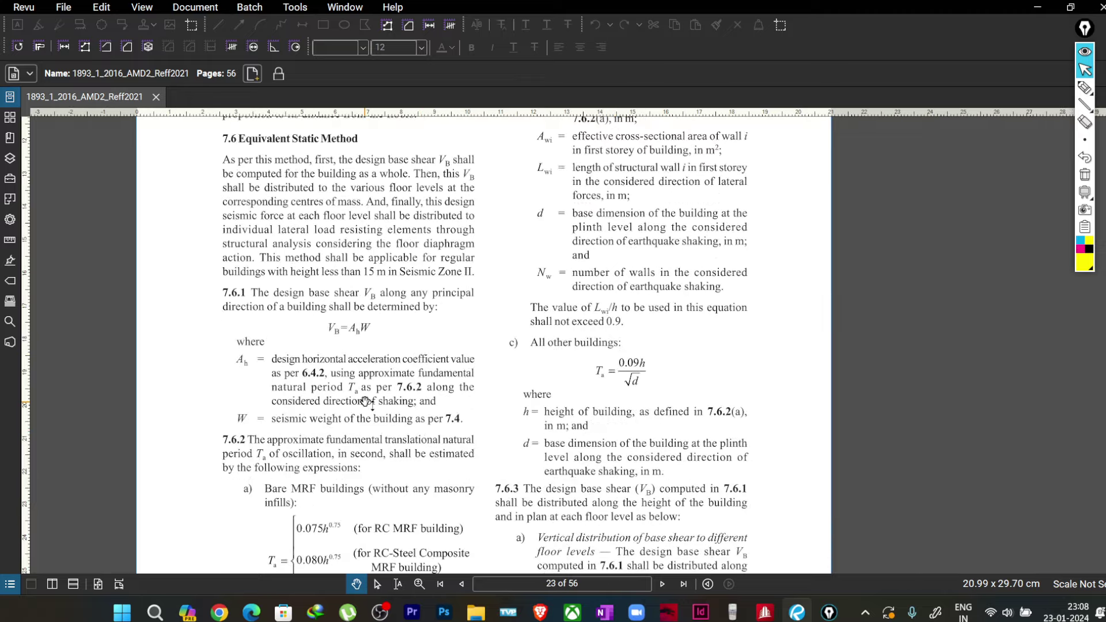
scroll(511, 375, "up", 1)
scroll(511, 375, "up", 1)
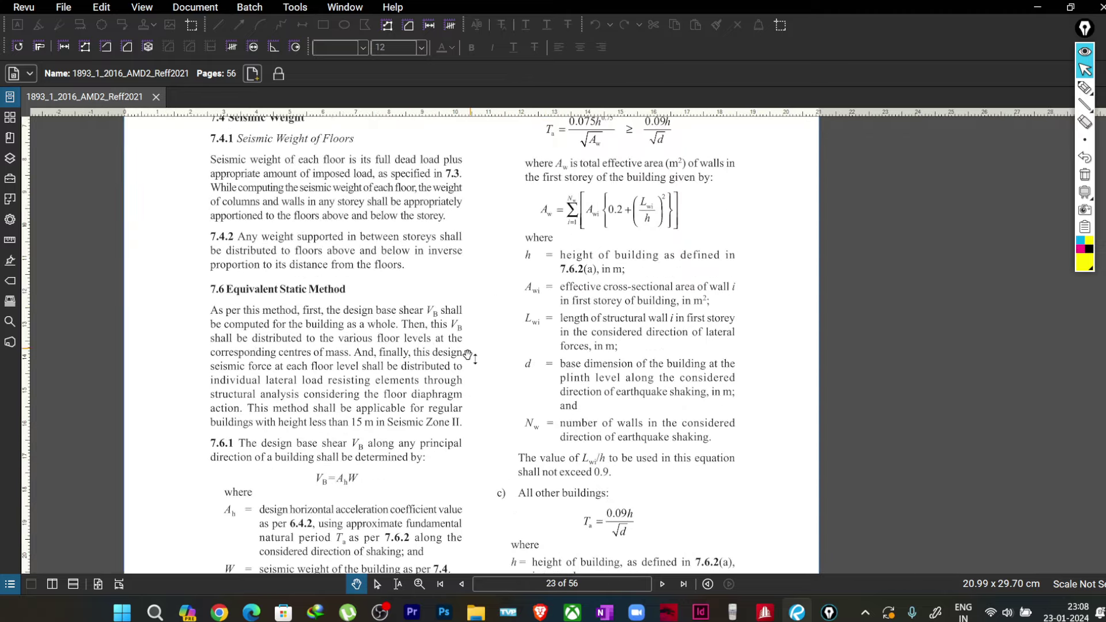
scroll(403, 345, "down", 2)
scroll(399, 321, "down", 2)
scroll(408, 509, "up", 7)
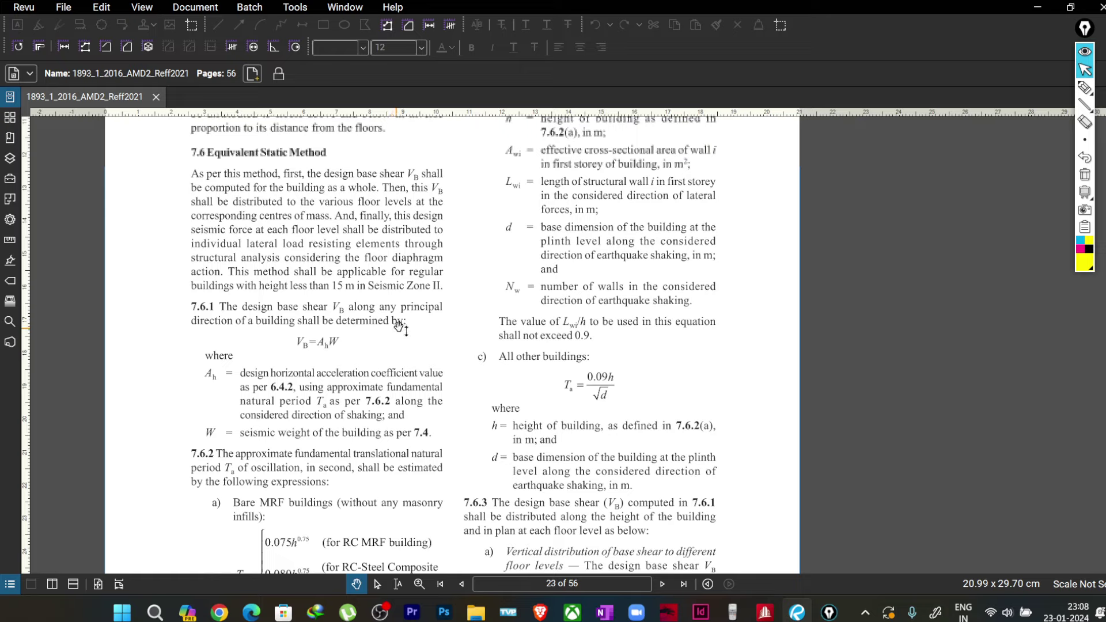
scroll(469, 501, "up", 1)
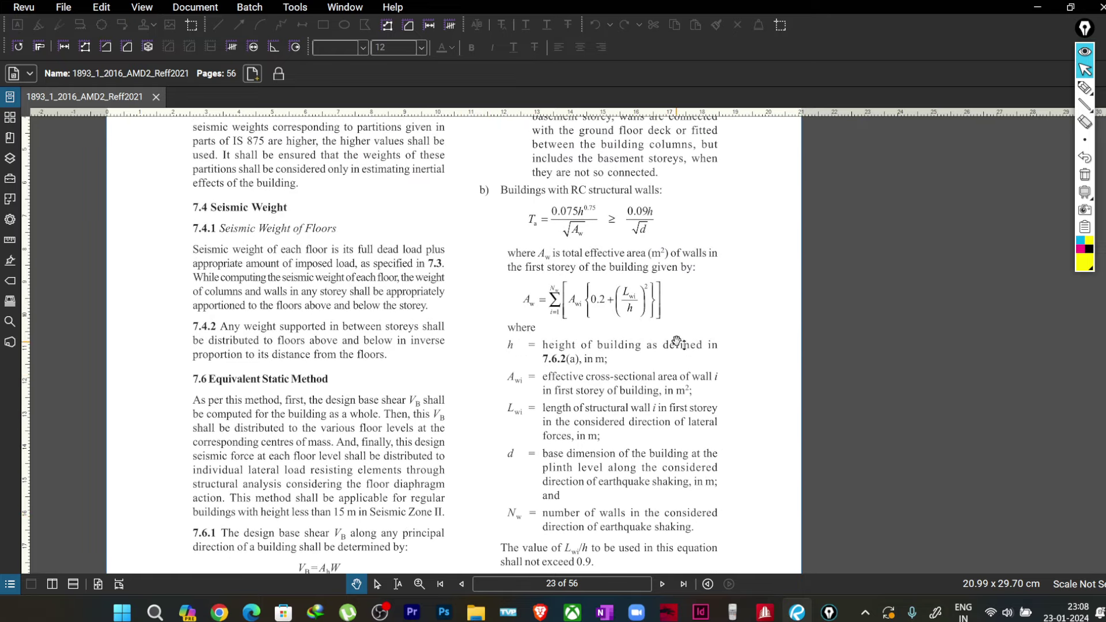
scroll(685, 334, "up", 1)
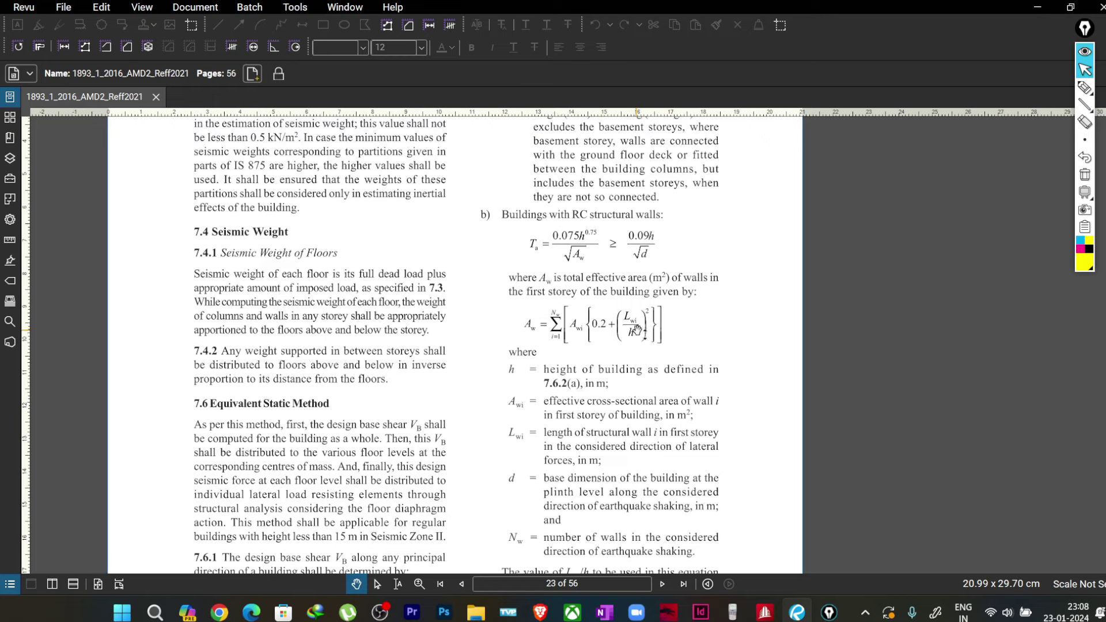
Examine the variable definitions for the wall area formula in clause 7.6.2(b), including the limit on Lwi/h
scroll(561, 385, "down", 5)
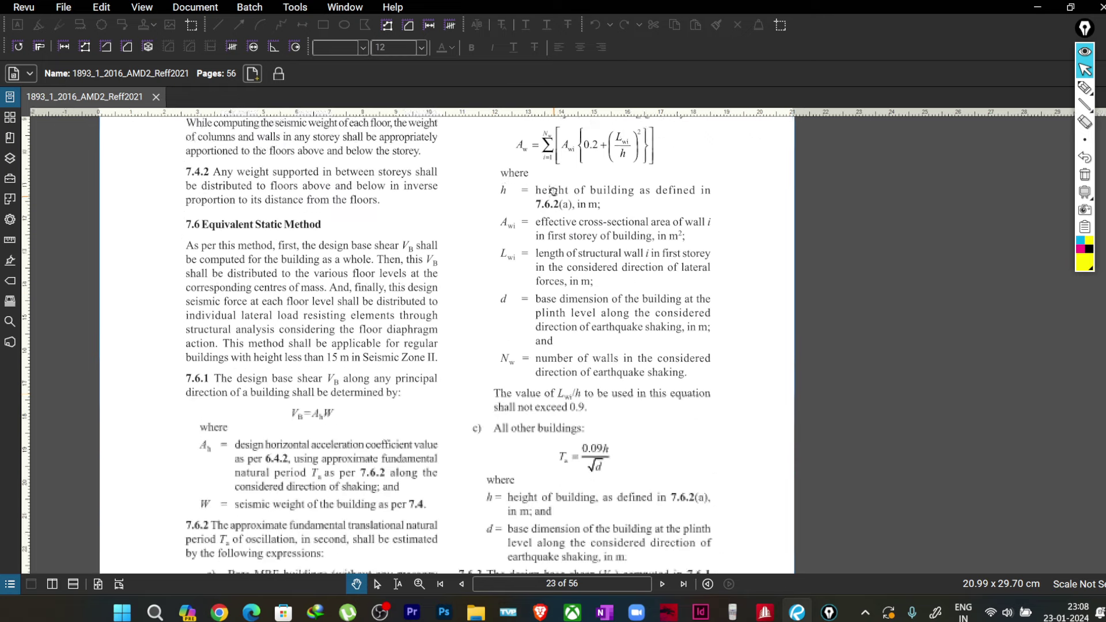
scroll(492, 384, "up", 4)
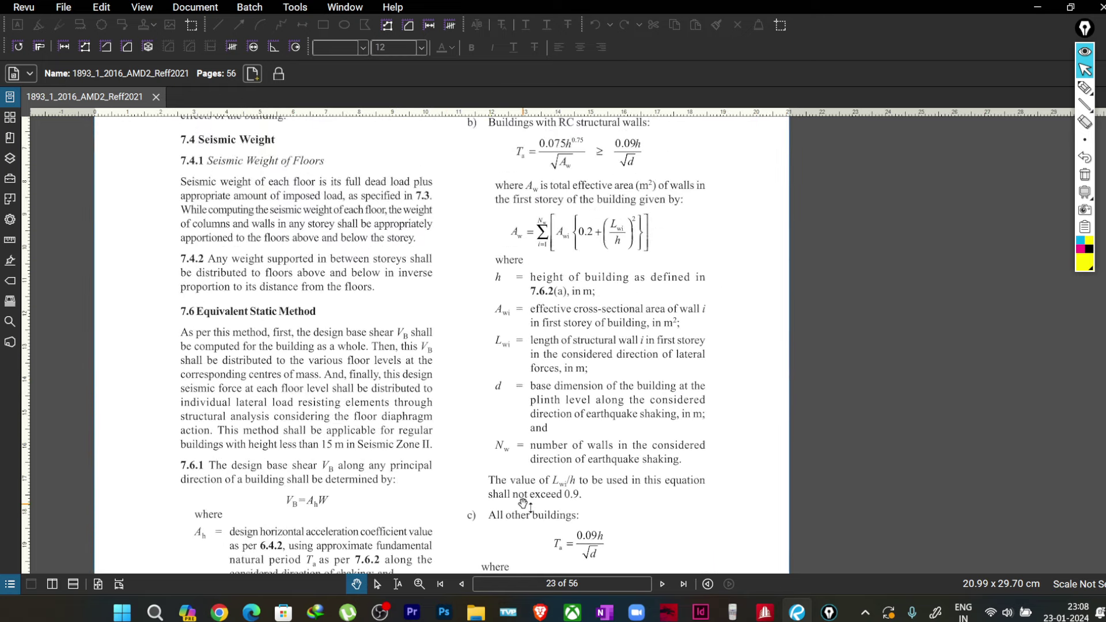
scroll(571, 450, "down", 8)
Go to Amendment No. 2 at the end of the PDF and examine the substituted Aw expression and the Ta limits in inserted clause 7.6.2.1
key("End")
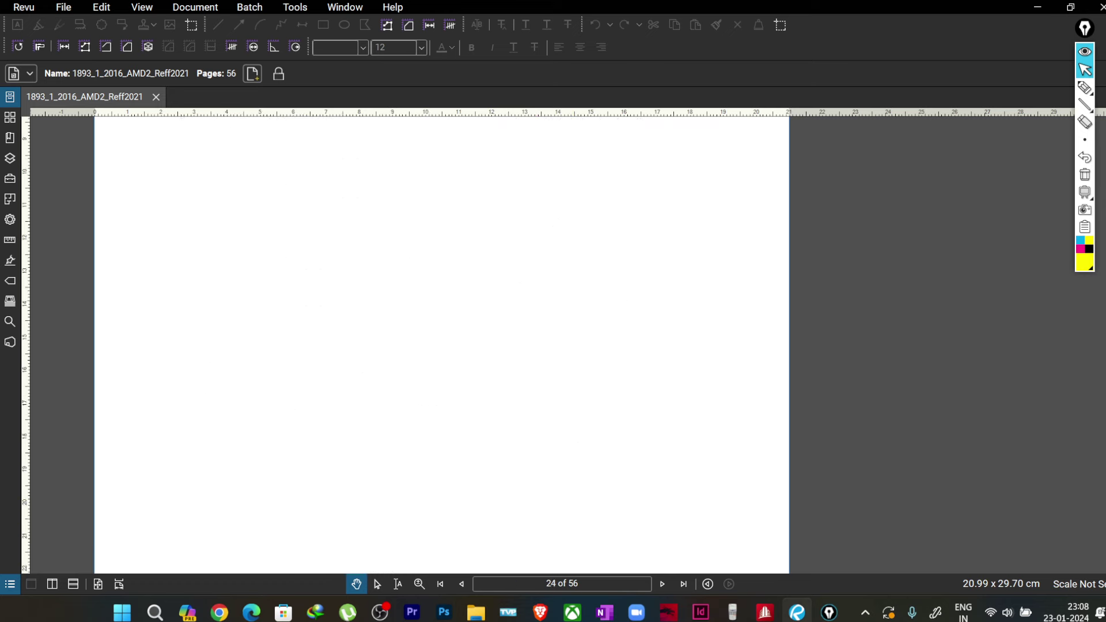
scroll(613, 363, "up", 10)
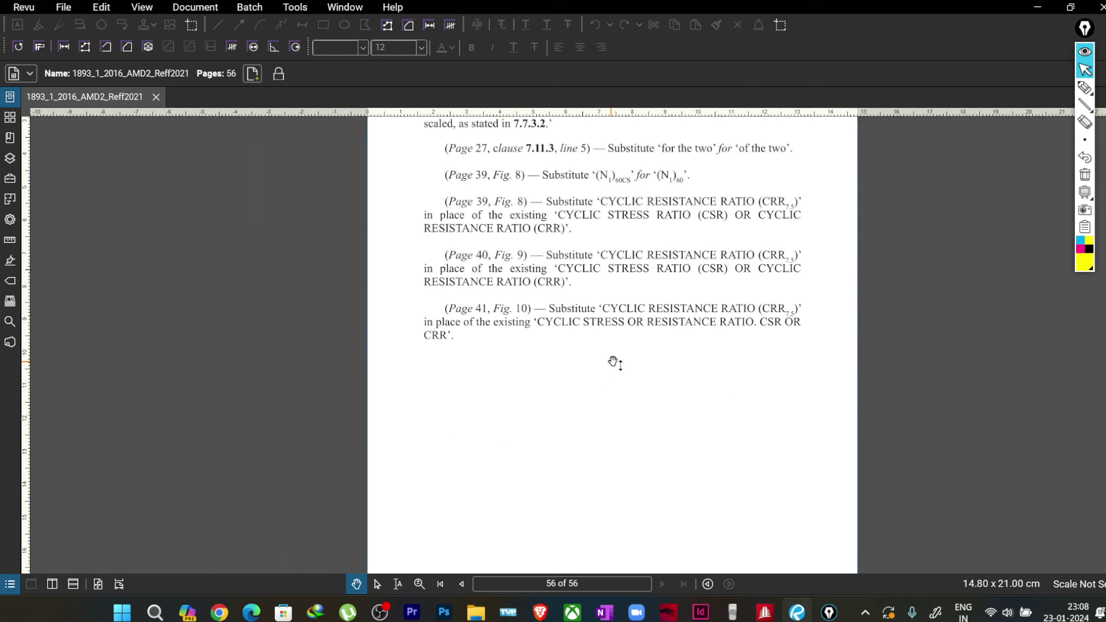
scroll(632, 367, "up", 1)
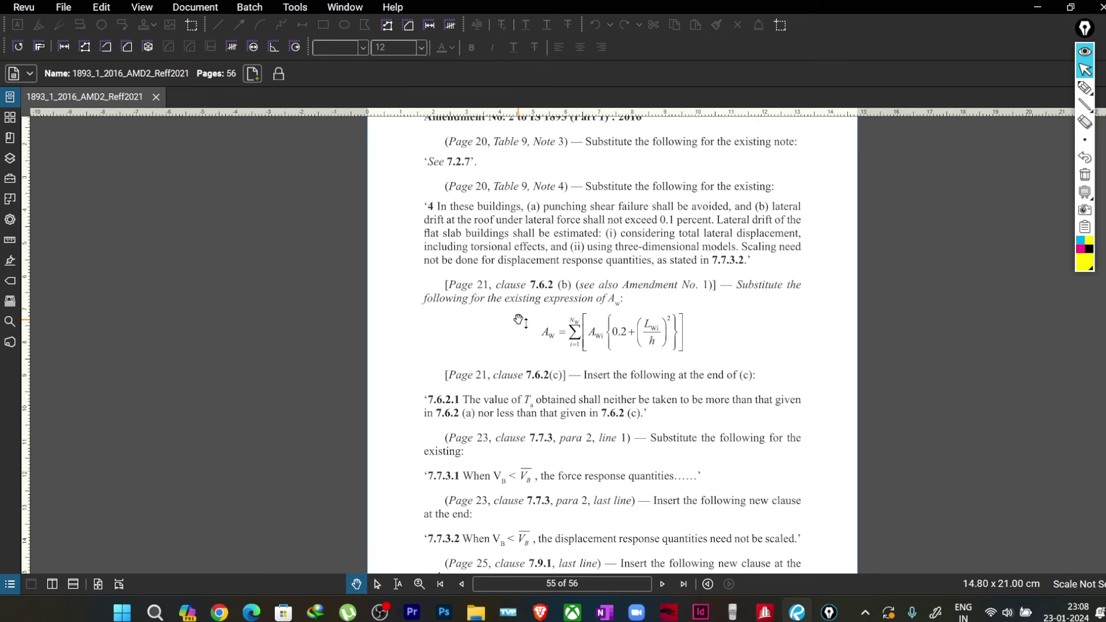
scroll(493, 421, "down", 3)
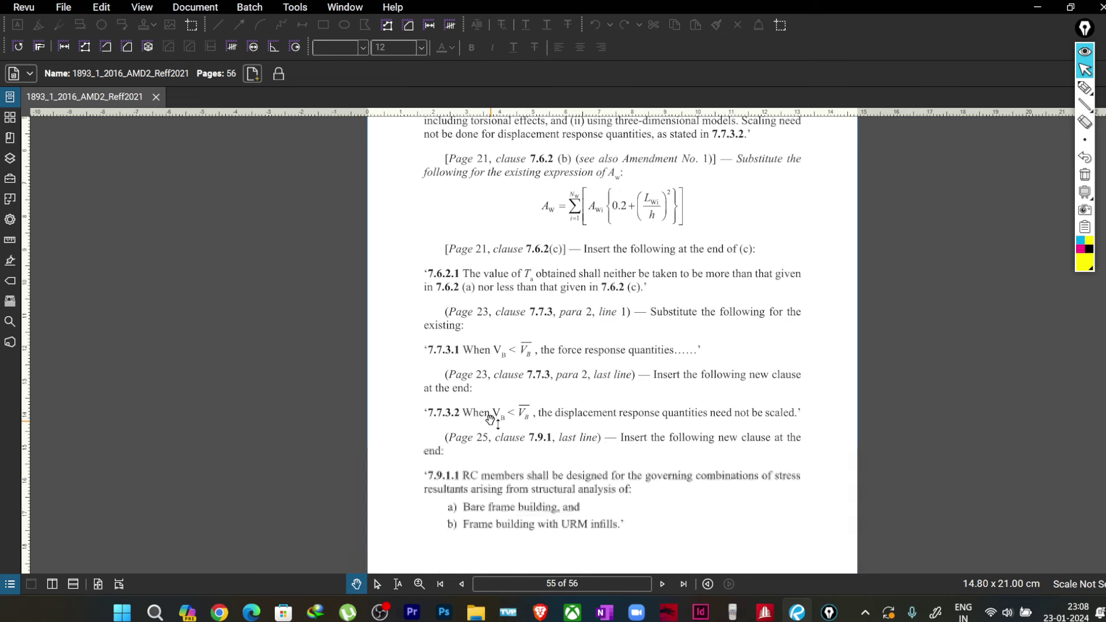
scroll(487, 308, "up", 2)
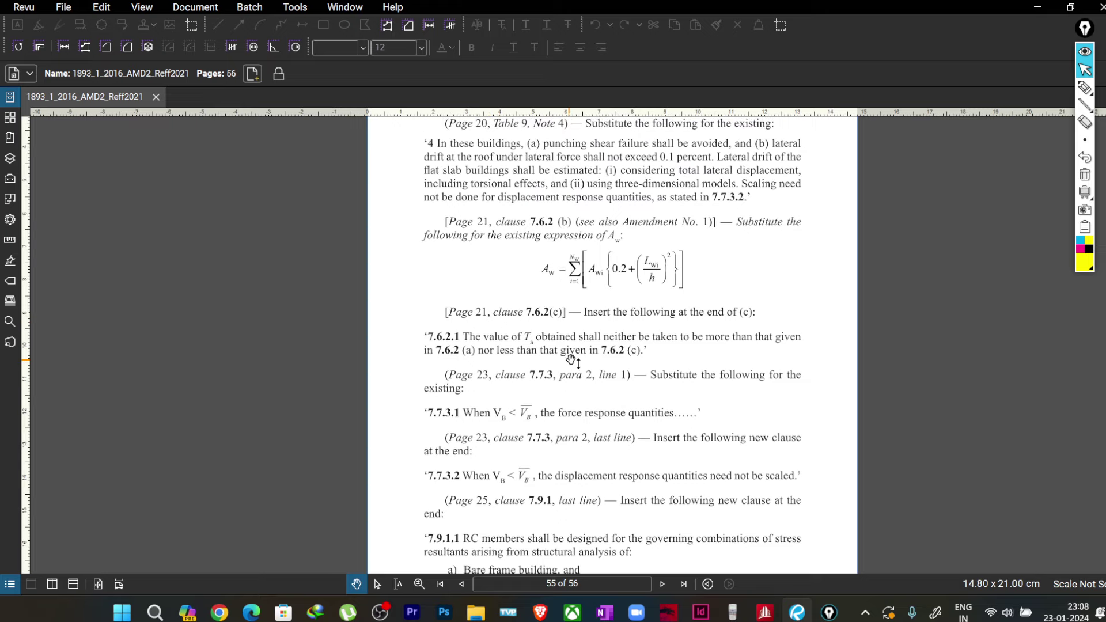
scroll(579, 375, "up", 2, "ctrl")
scroll(434, 293, "up", 1, "ctrl")
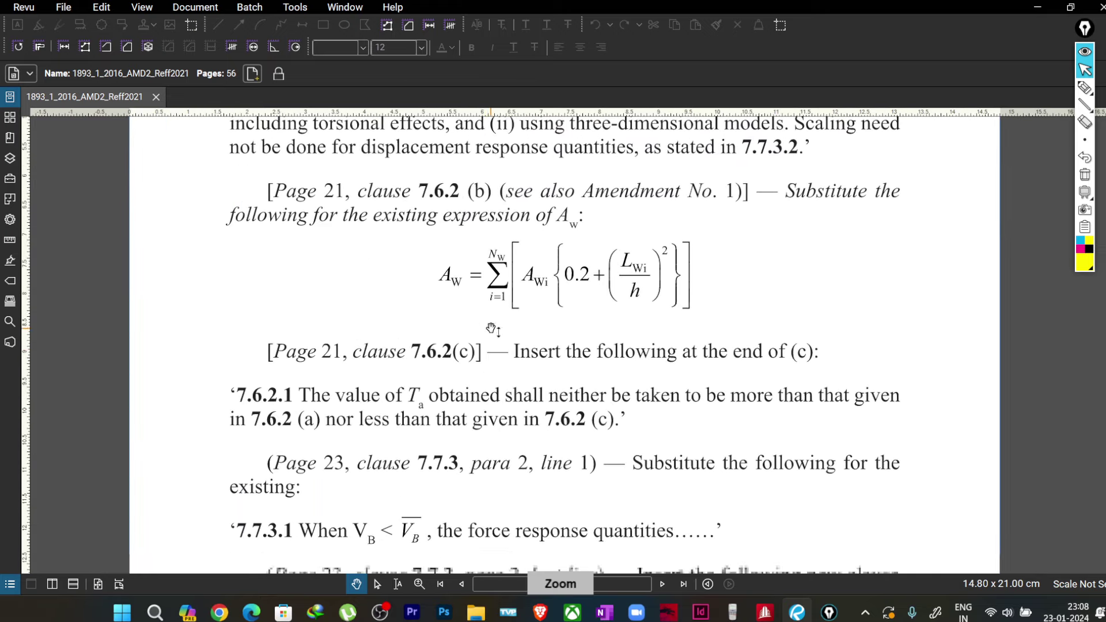
scroll(431, 401, "down", 1)
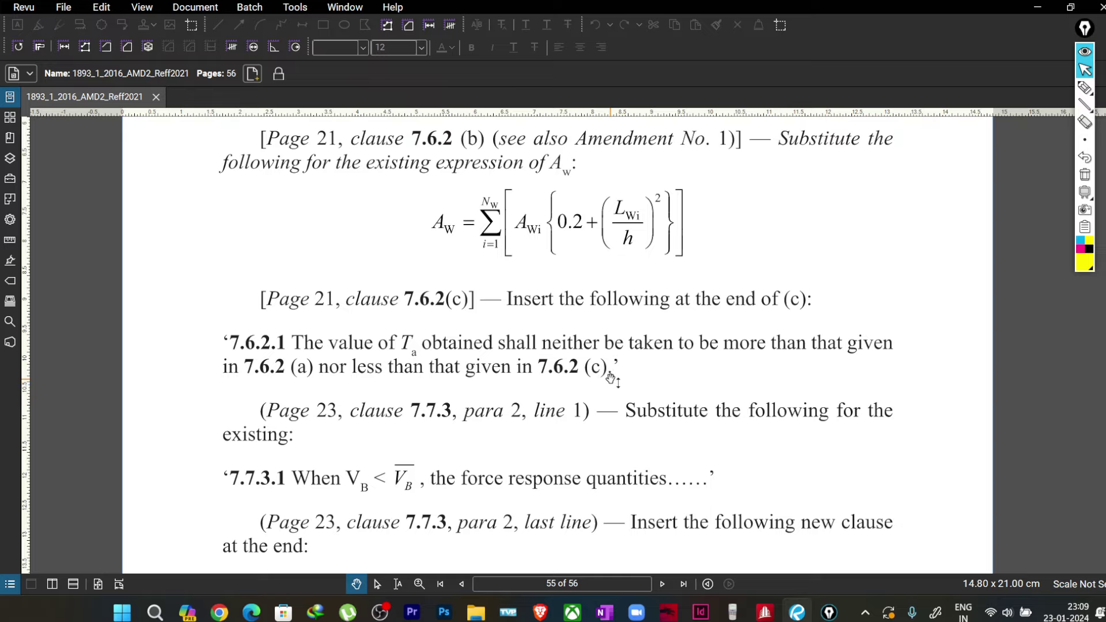
scroll(698, 309, "up", 15)
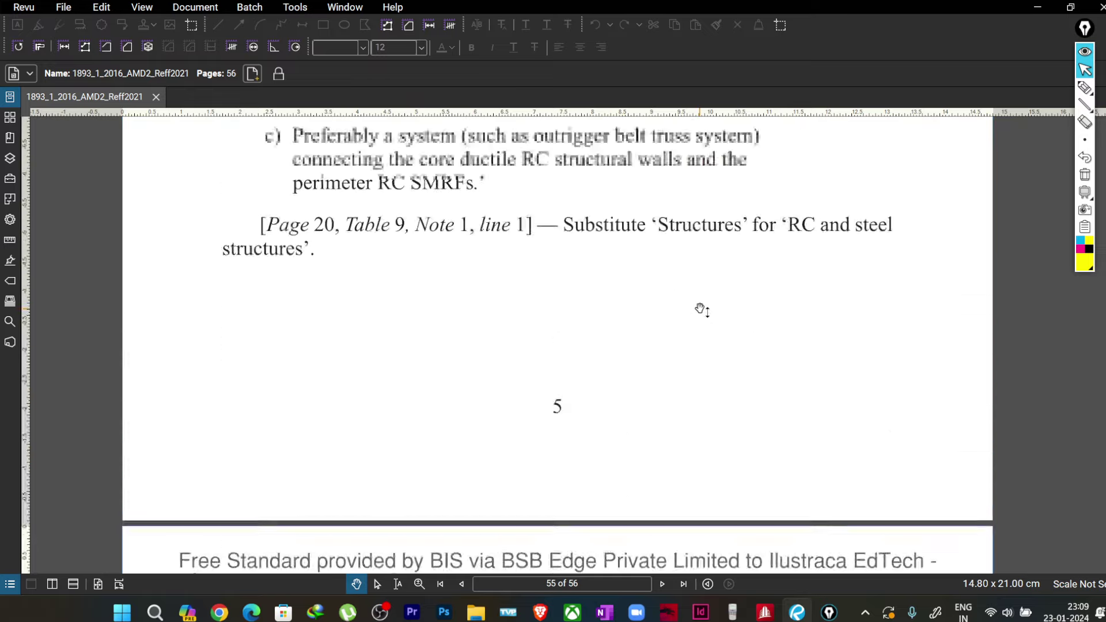
scroll(703, 308, "down", 2, "ctrl")
scroll(703, 308, "down", 15)
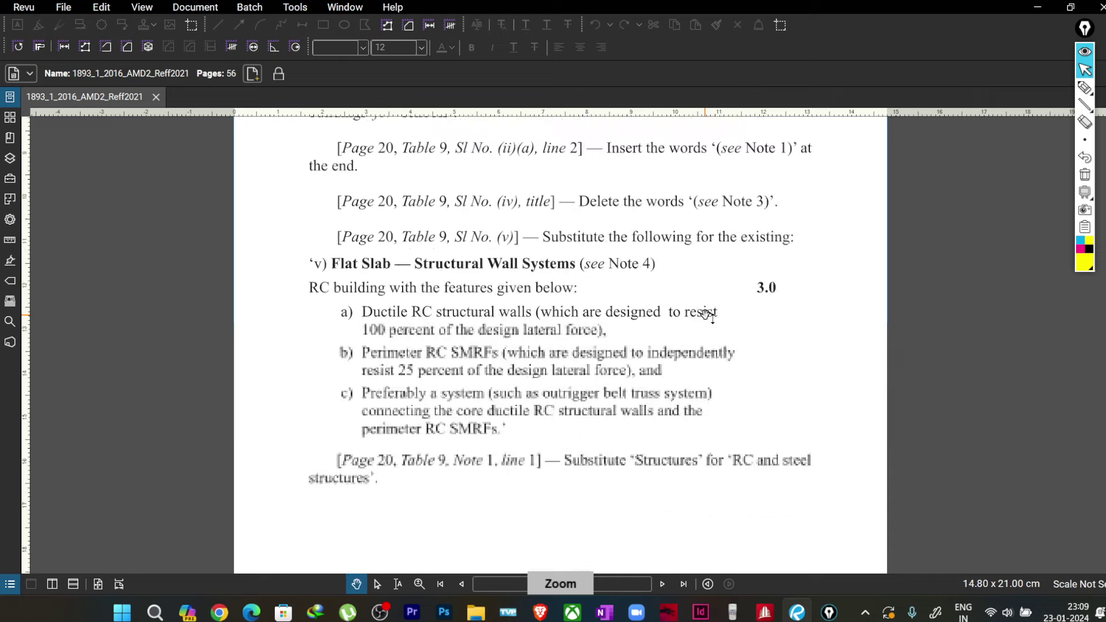
scroll(708, 322, "up", 3)
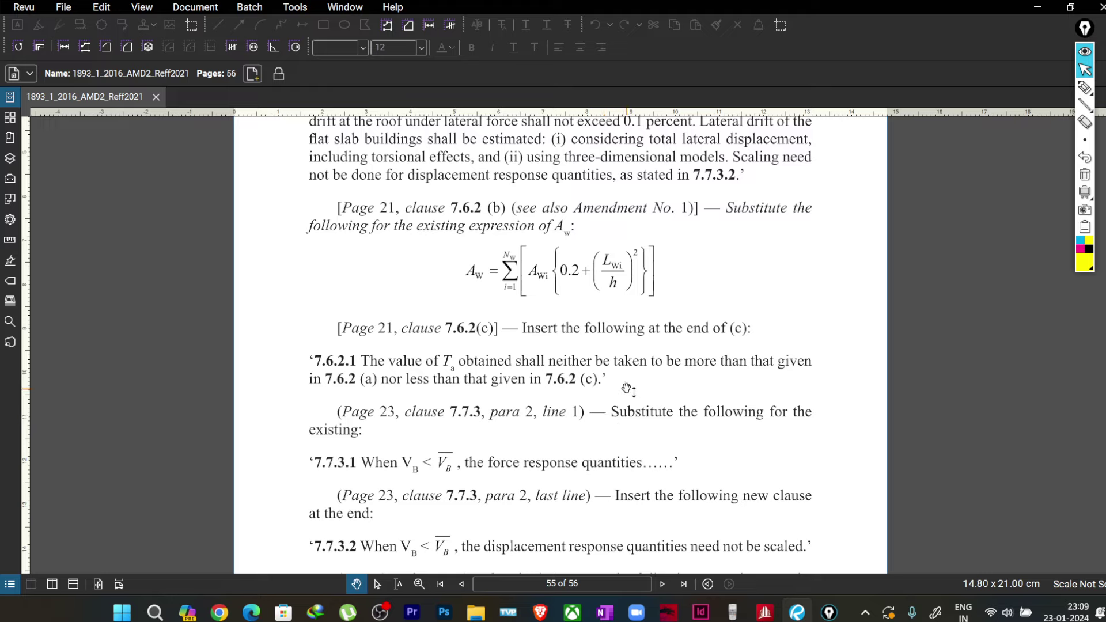
Return from the amendment pages to the clause 7.6.2 period formulas on PDF page 23
scroll(609, 388, "up", 15)
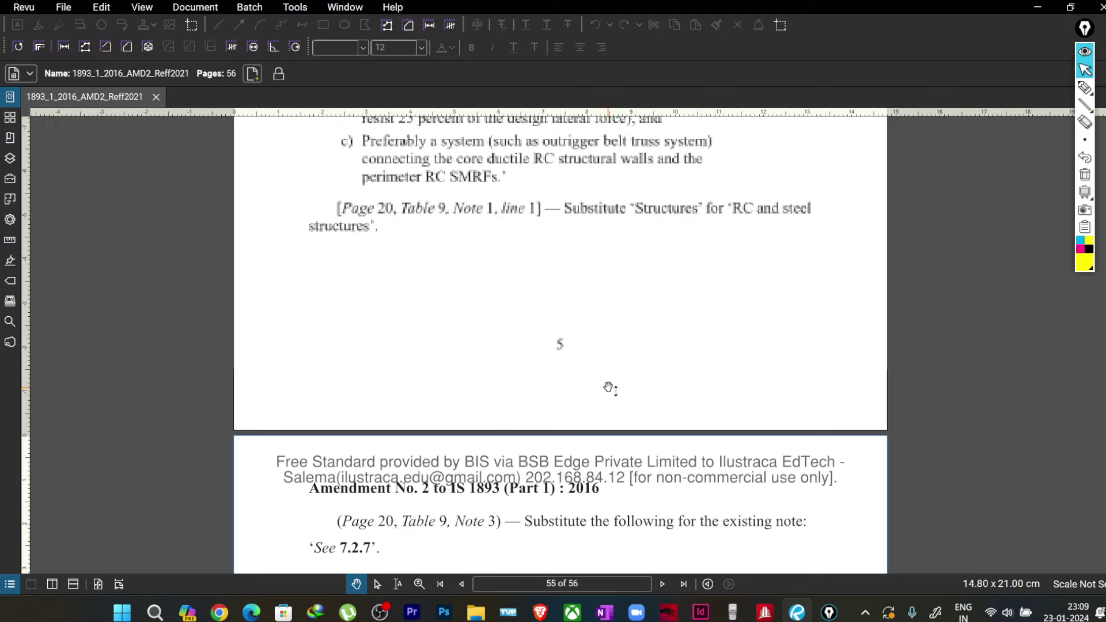
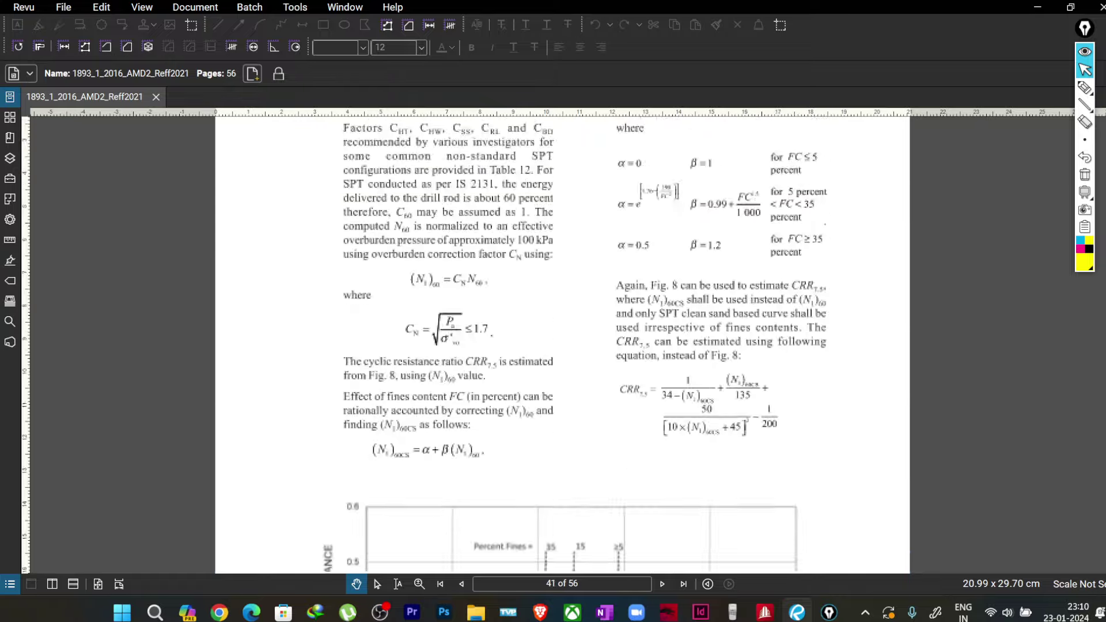
scroll(562, 346, "down", 5)
scroll(562, 346, "up", 20)
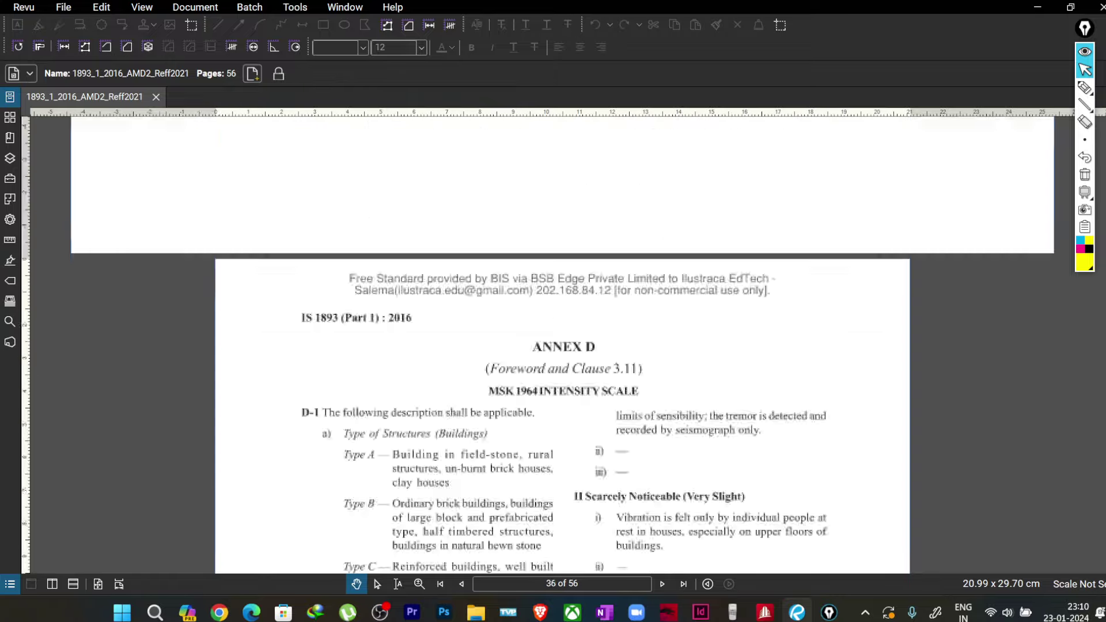
scroll(1100, 368, "up", 6)
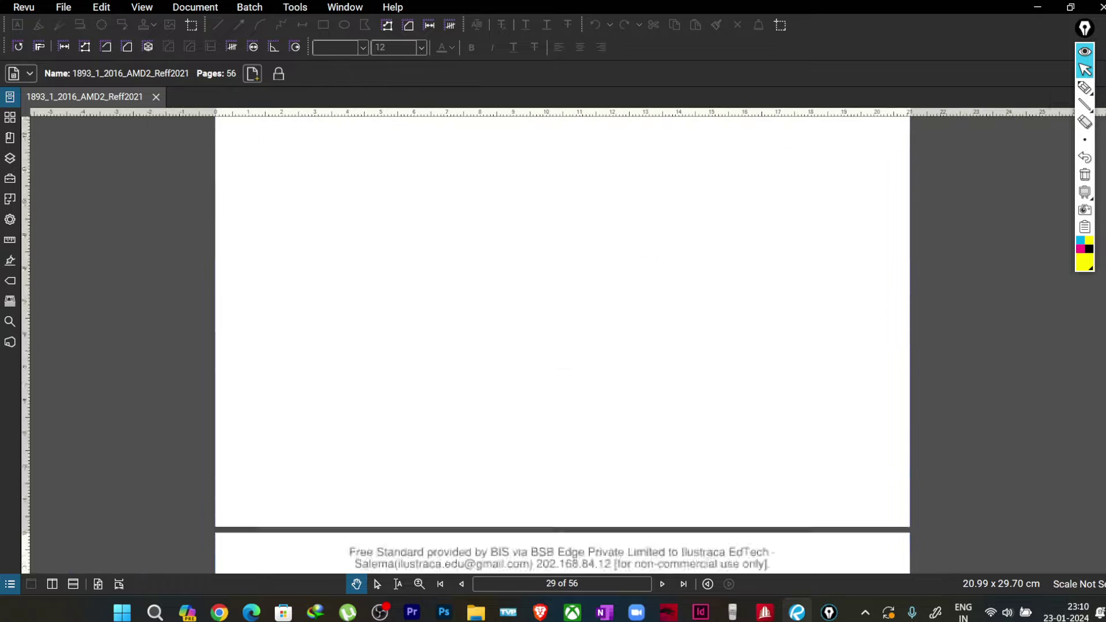
left_click(766, 616)
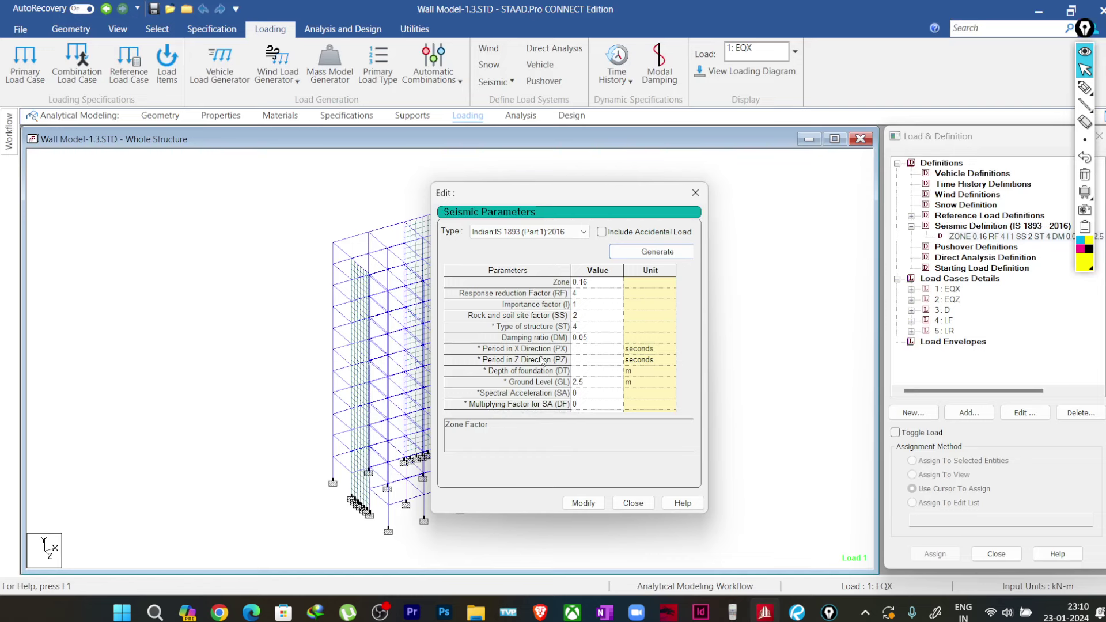
left_click(1038, 11)
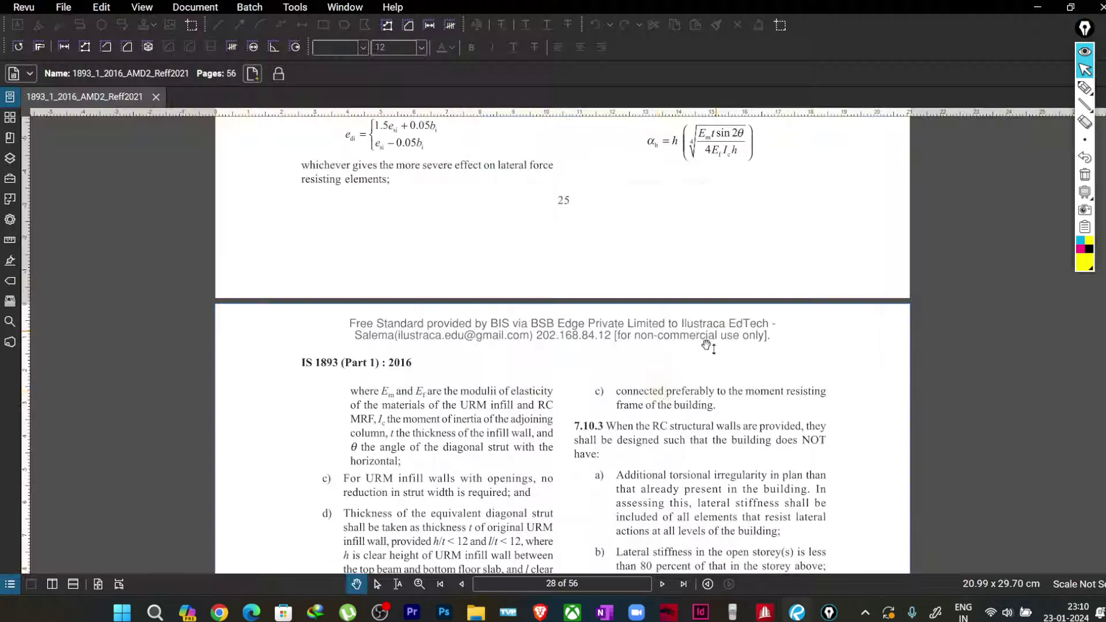
scroll(651, 406, "up", 10)
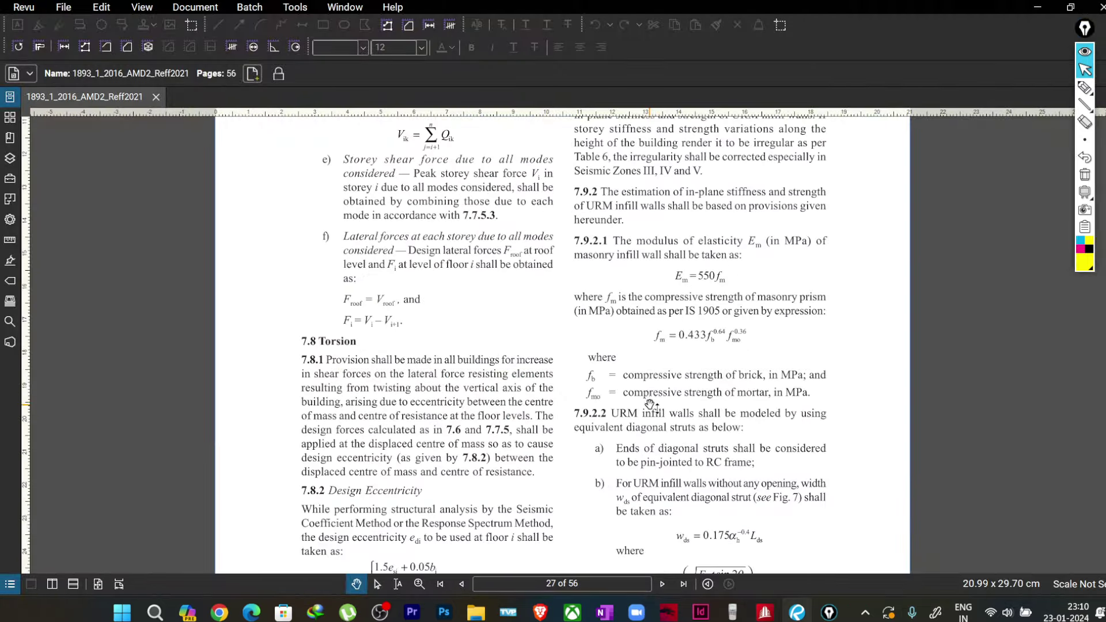
scroll(748, 334, "up", 20)
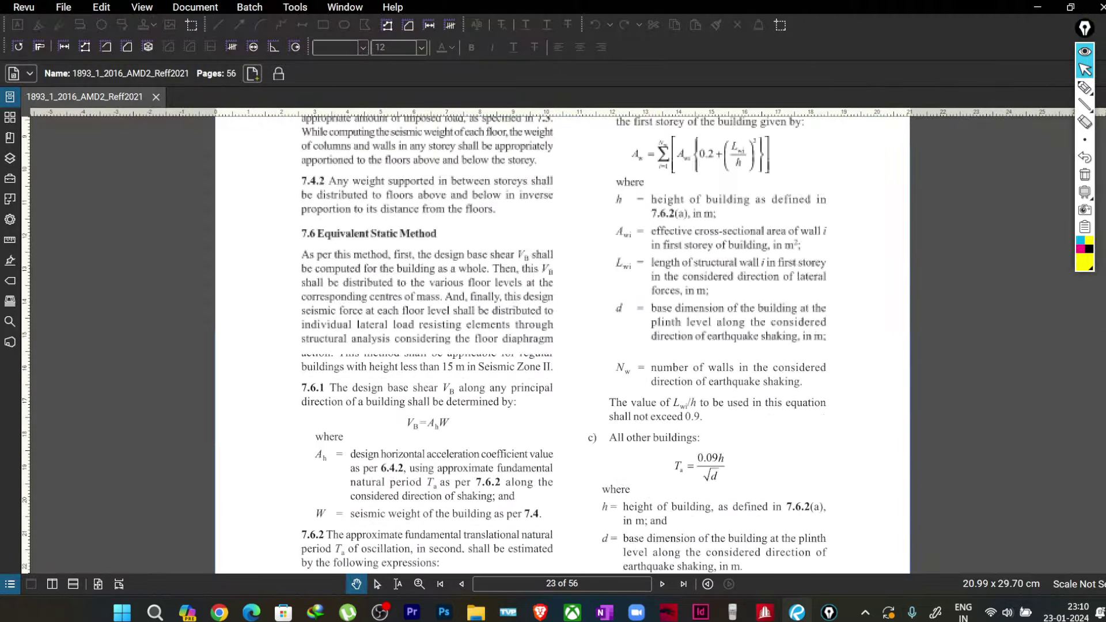
scroll(748, 334, "down", 3)
scroll(747, 334, "up", 2)
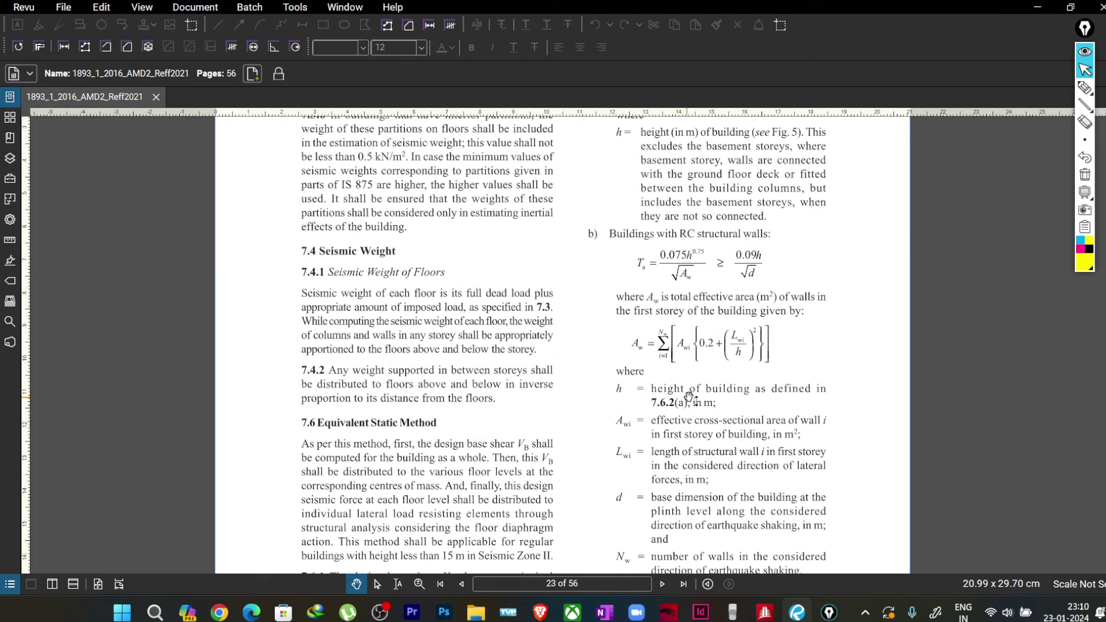
Compare the clause 7.6.2(c) period formula for all other buildings with the clause 7.6.2(b) formula for RC structural walls
scroll(691, 397, "down", 4)
scroll(488, 410, "down", 2)
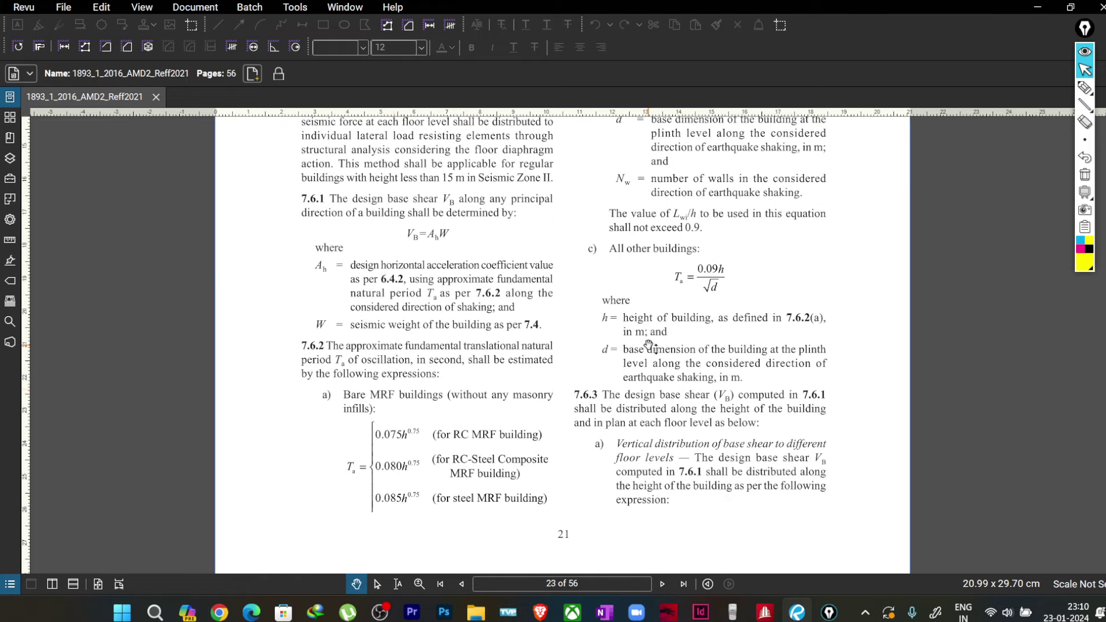
scroll(649, 346, "up", 4)
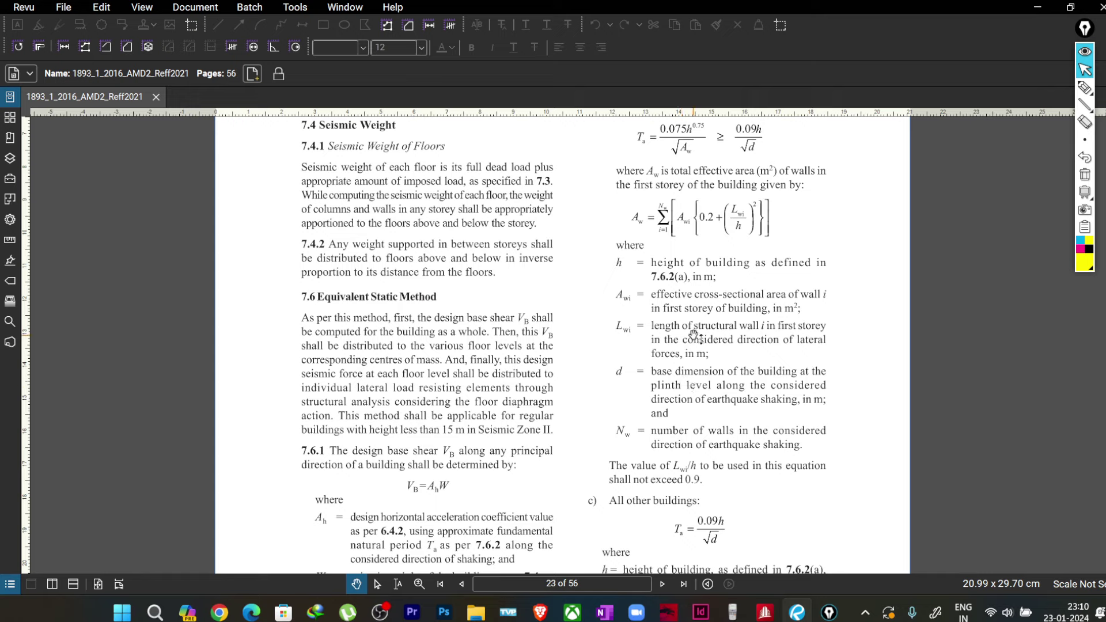
scroll(693, 336, "up", 1)
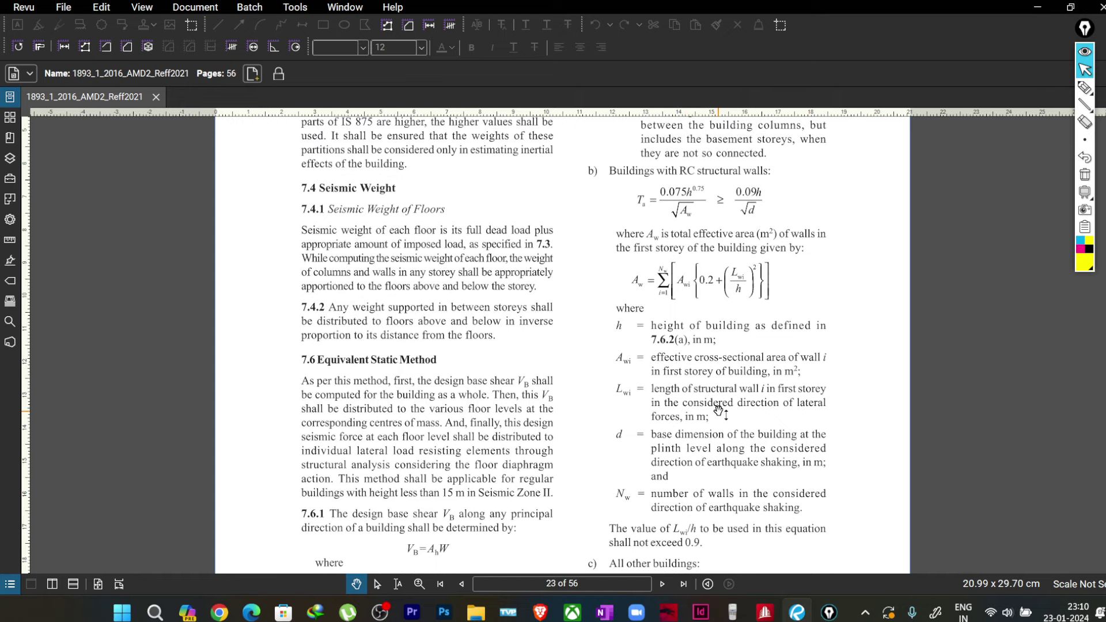
scroll(685, 333, "up", 2)
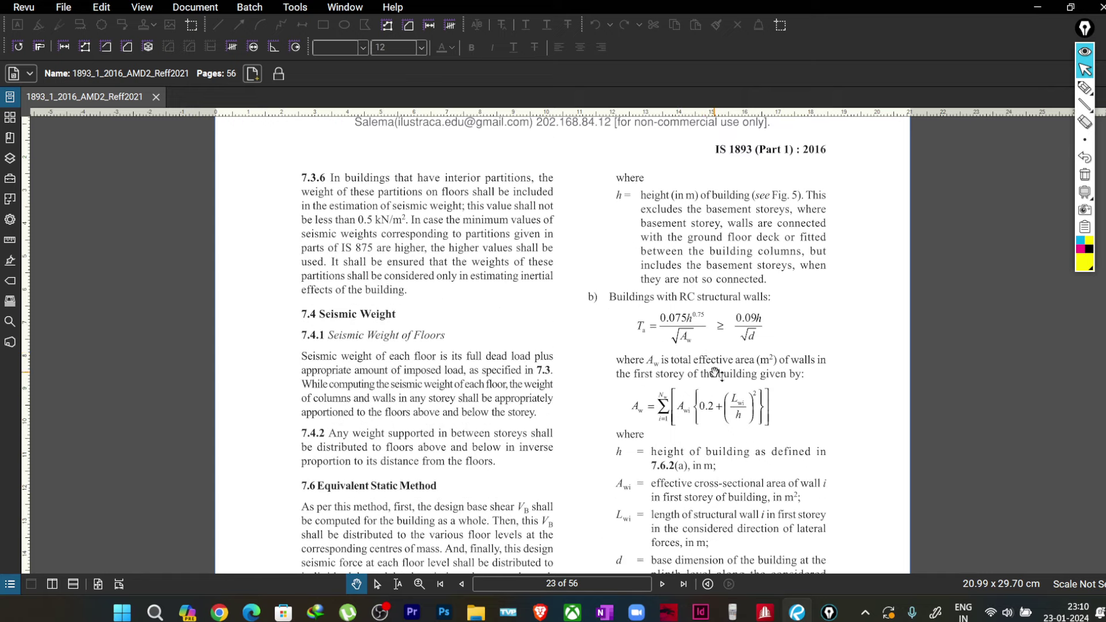
Examine the clause 7.6.2(b) Ta and Aw formulas up close, along with the definitions of h, Awi and Lwi
scroll(756, 393, "up", 4, "ctrl")
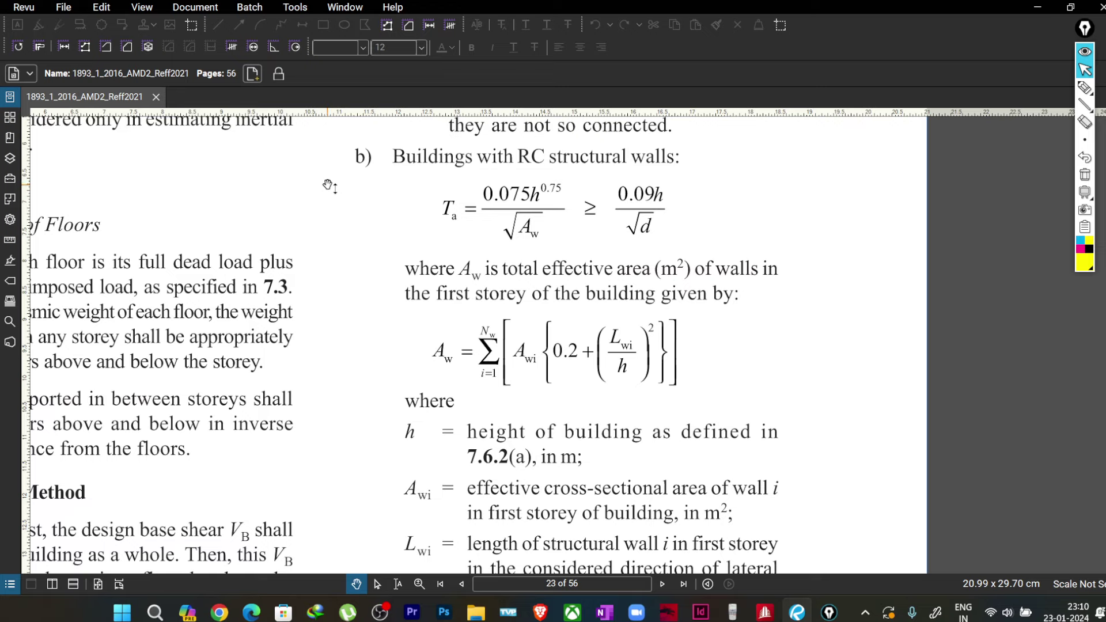
scroll(510, 391, "down", 8)
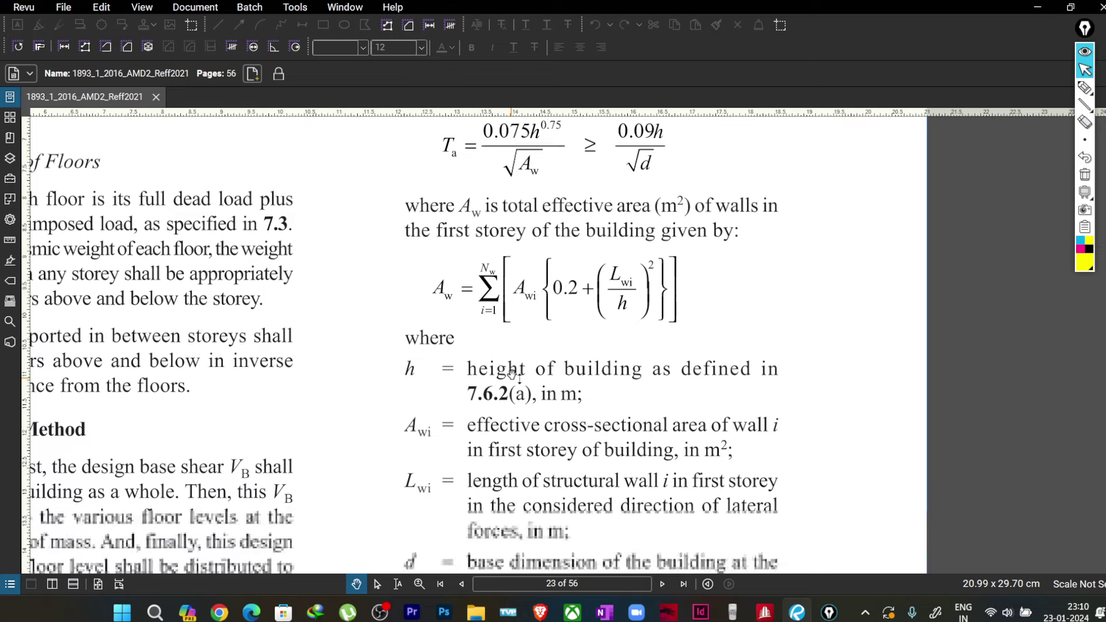
scroll(510, 392, "up", 2)
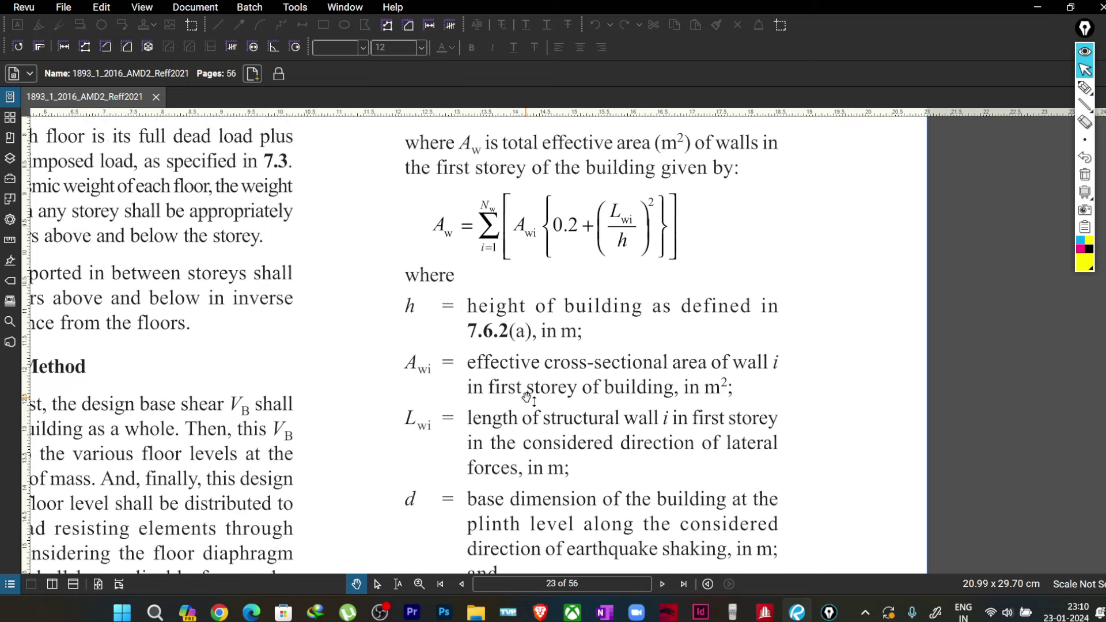
scroll(512, 391, "up", 4)
scroll(613, 384, "down", 4)
scroll(514, 410, "up", 6)
scroll(514, 410, "down", 2)
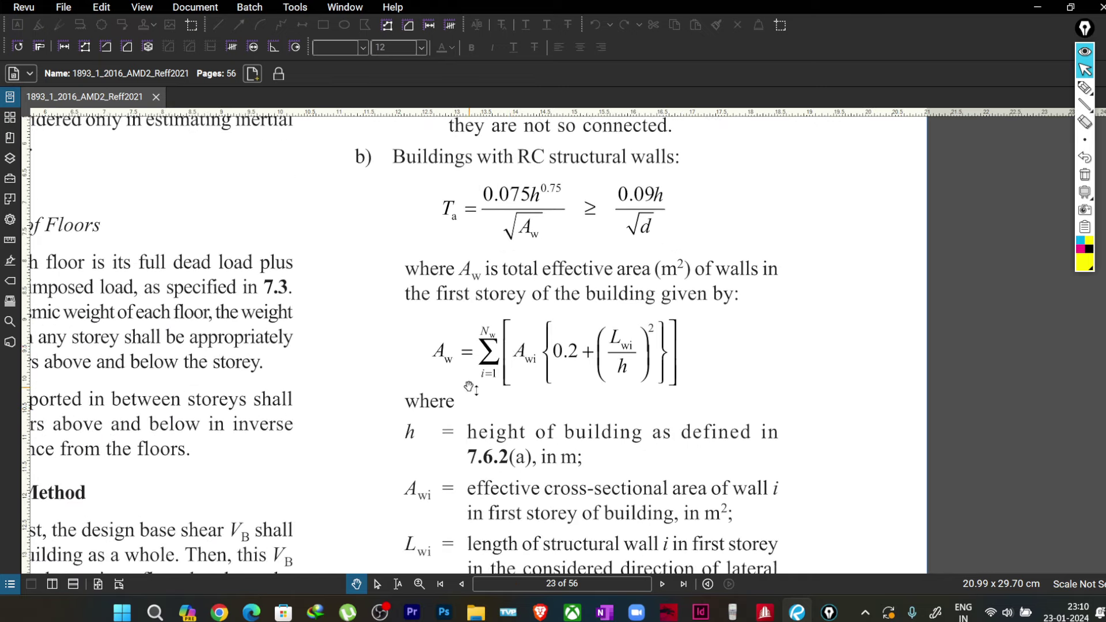
scroll(508, 399, "down", 2)
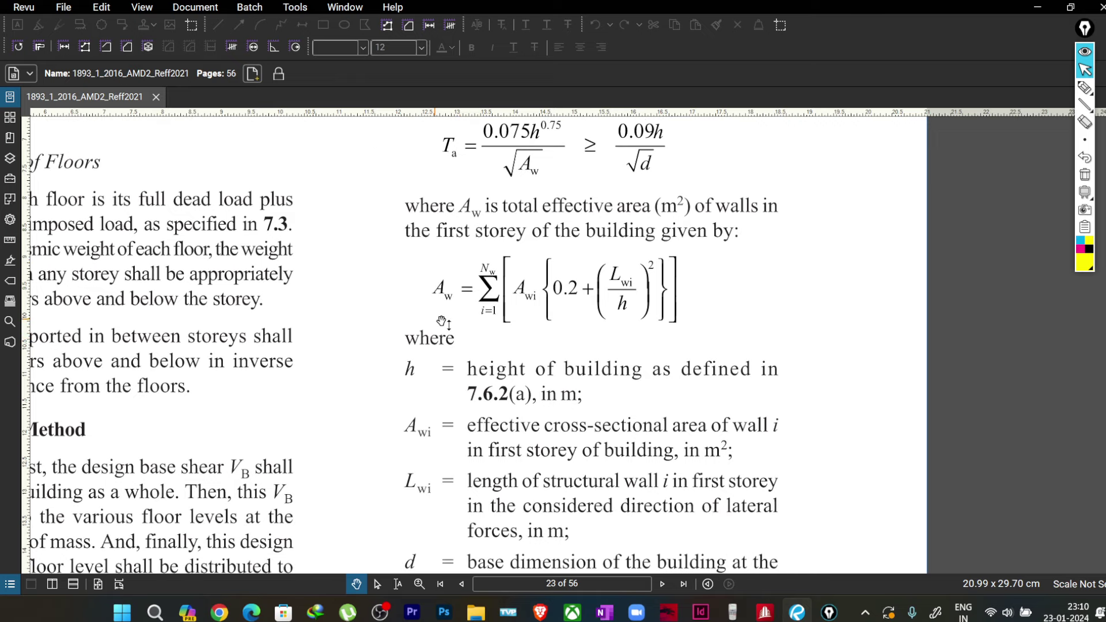
scroll(481, 357, "down", 2)
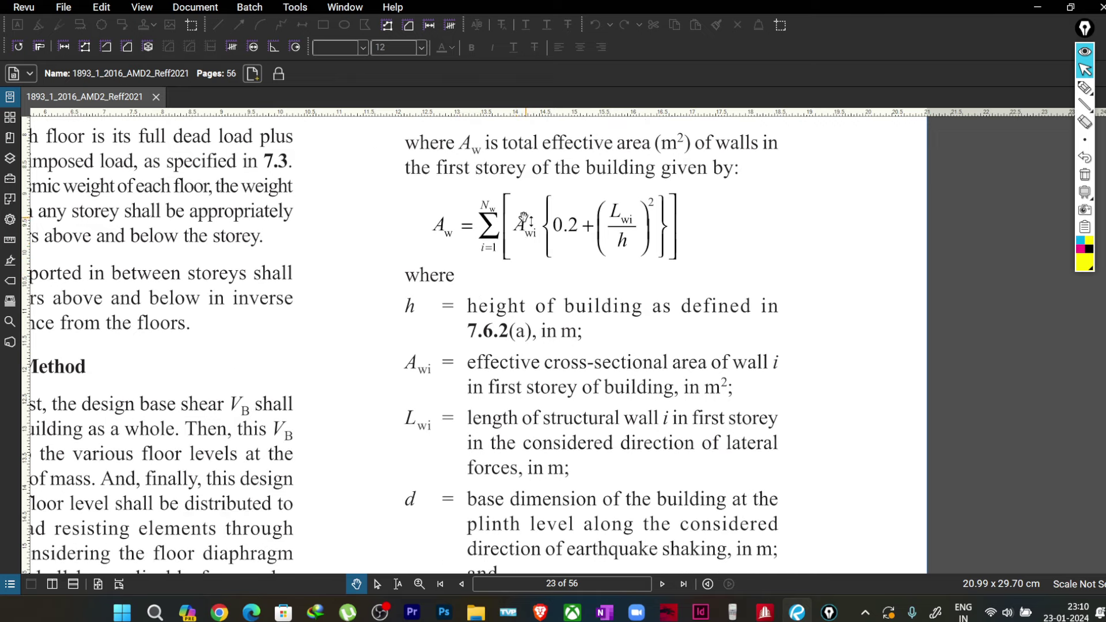
Circle Awi in the wall area formula in yellow and underline both lines of its definition as effective cross-sectional area
left_click(1085, 89)
left_click_drag(525, 214, 519, 213)
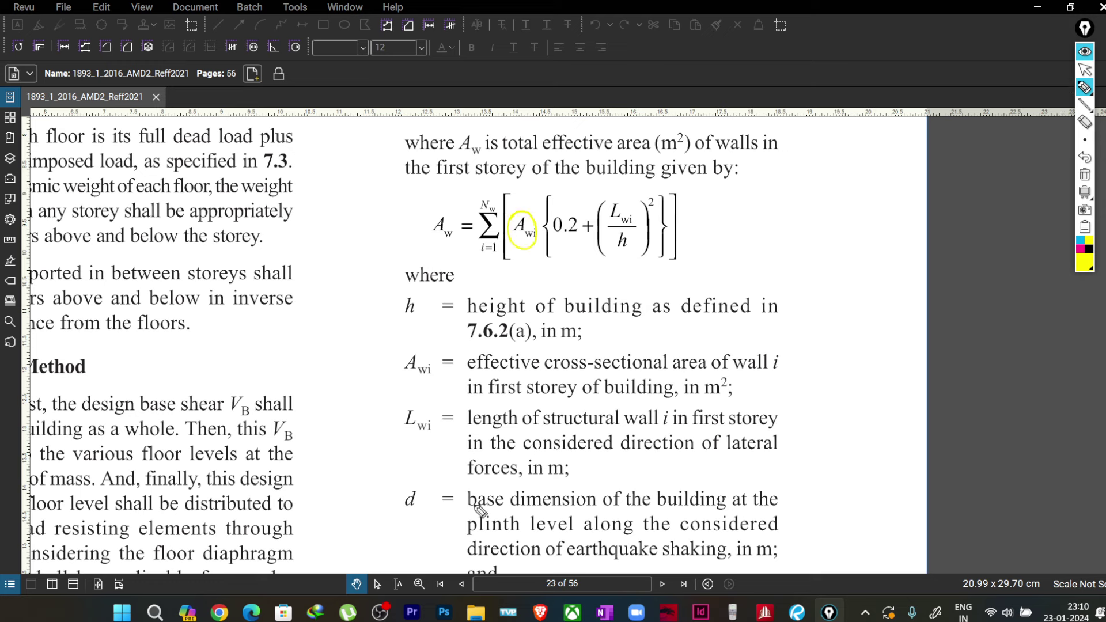
left_click_drag(471, 376, 782, 374)
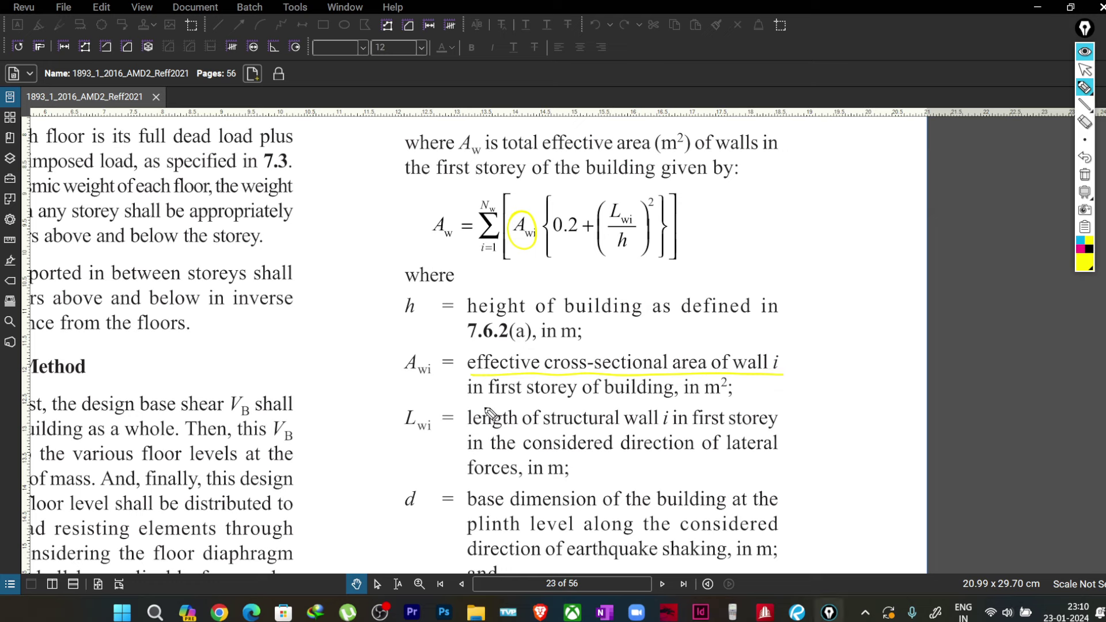
left_click_drag(469, 402, 736, 408)
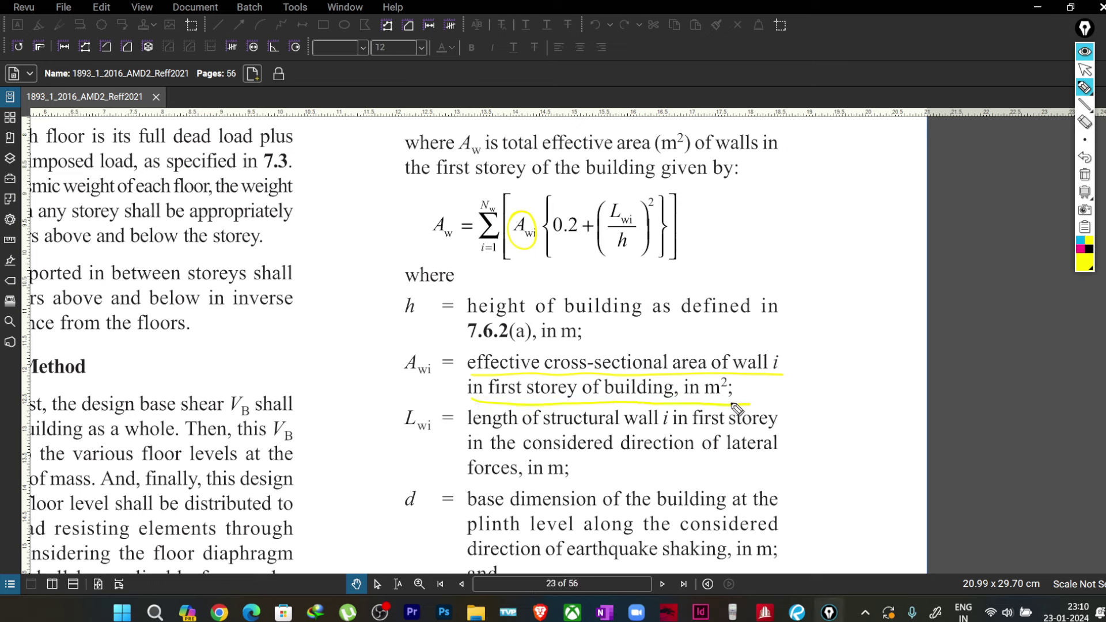
Handwrite "Tax" in magenta in the blank margin beside the Aw formula
left_click(1083, 253)
left_click_drag(778, 238, 811, 235)
mouse_move(796, 237)
left_mouse_down()
mouse_move(804, 264)
mouse_move(842, 249)
left_mouse_up()
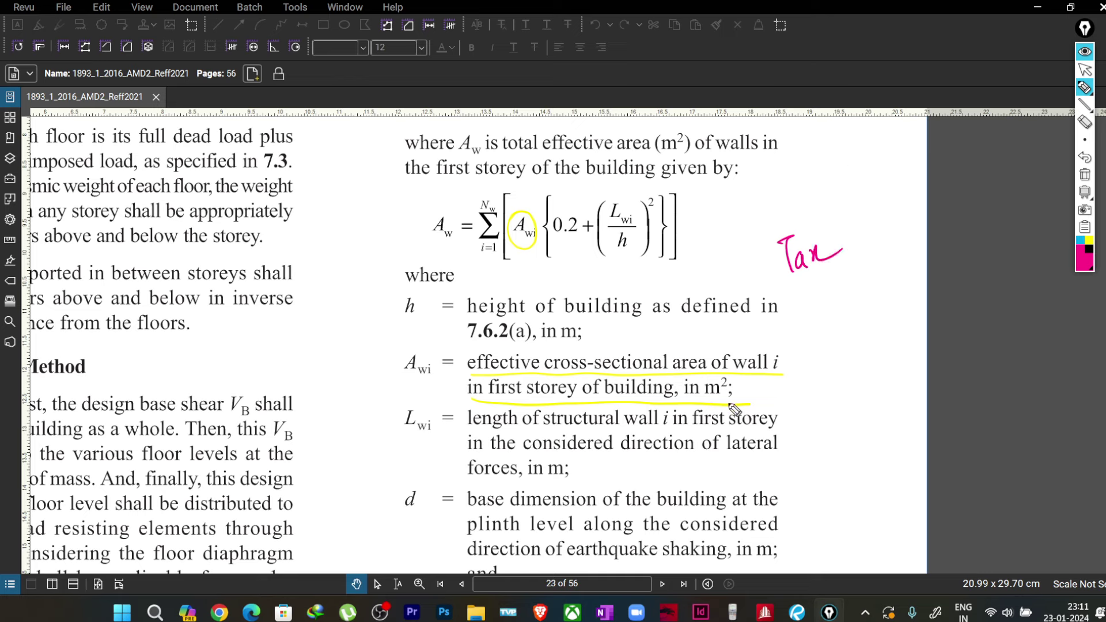
Bracket the Awi definition in magenta, mark the end of its second line with a short stroke, and circle the Awi symbol
left_click_drag(467, 354, 467, 394)
left_click_drag(786, 345, 780, 382)
left_click_drag(750, 383, 750, 394)
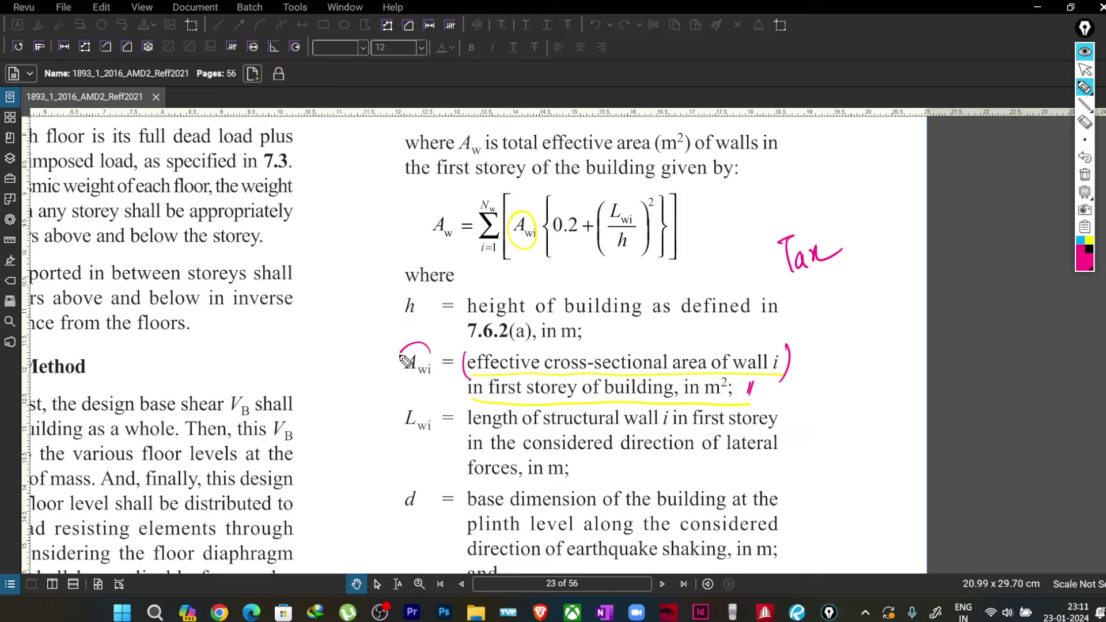
left_click_drag(429, 352, 424, 340)
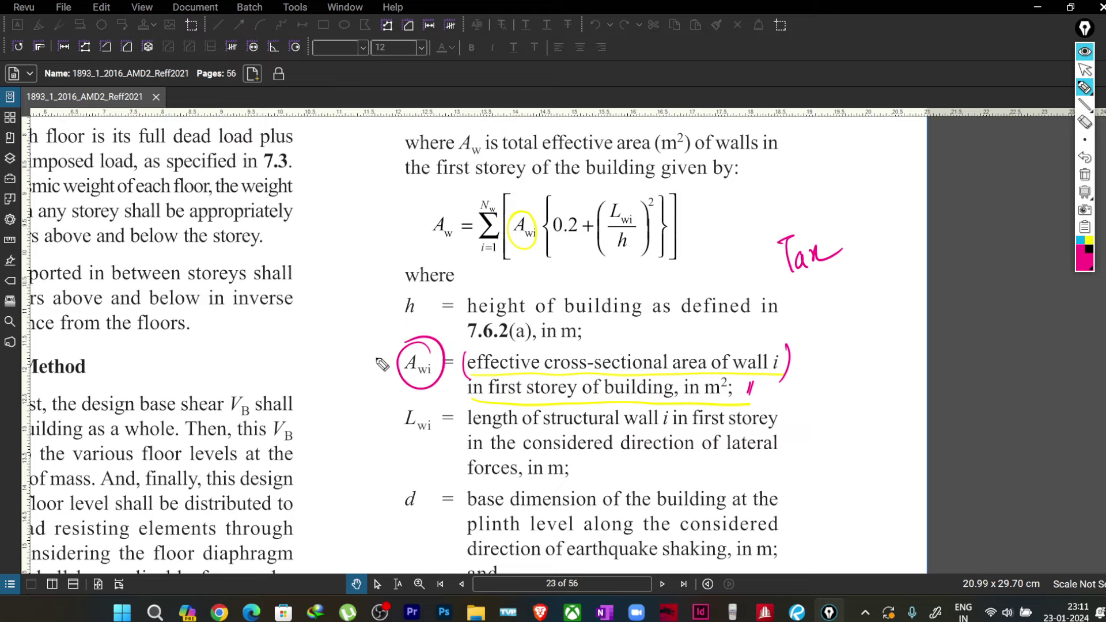
Switch back to STAAD.Pro, hide the screen annotations, and filter the analysis output's error list to show only the warnings
left_click(1085, 69)
key("alt+Tab")
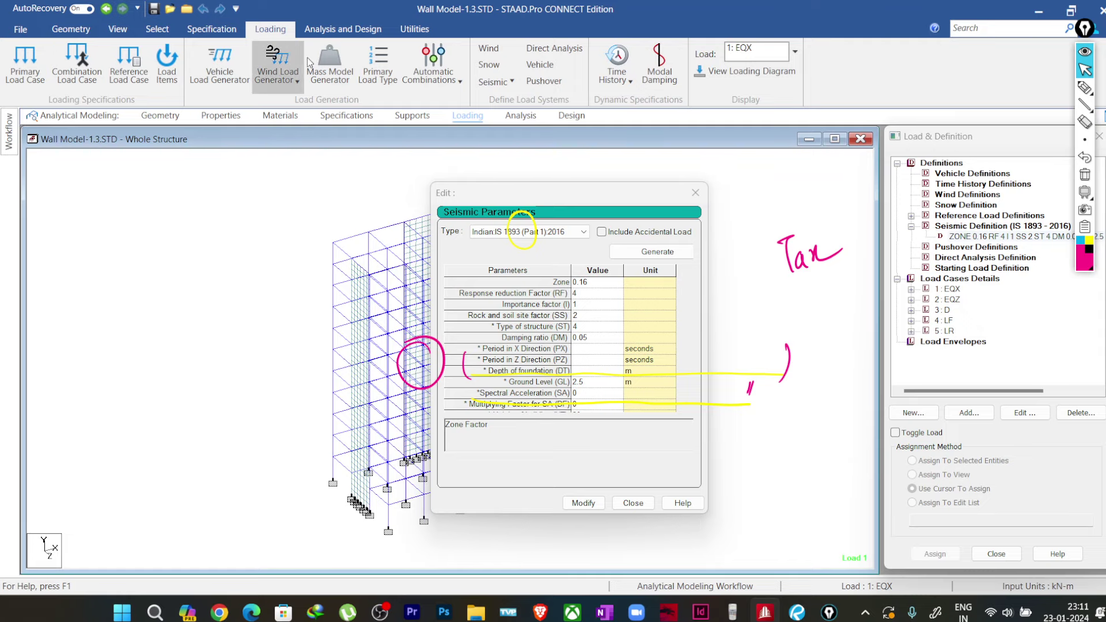
left_click(1085, 52)
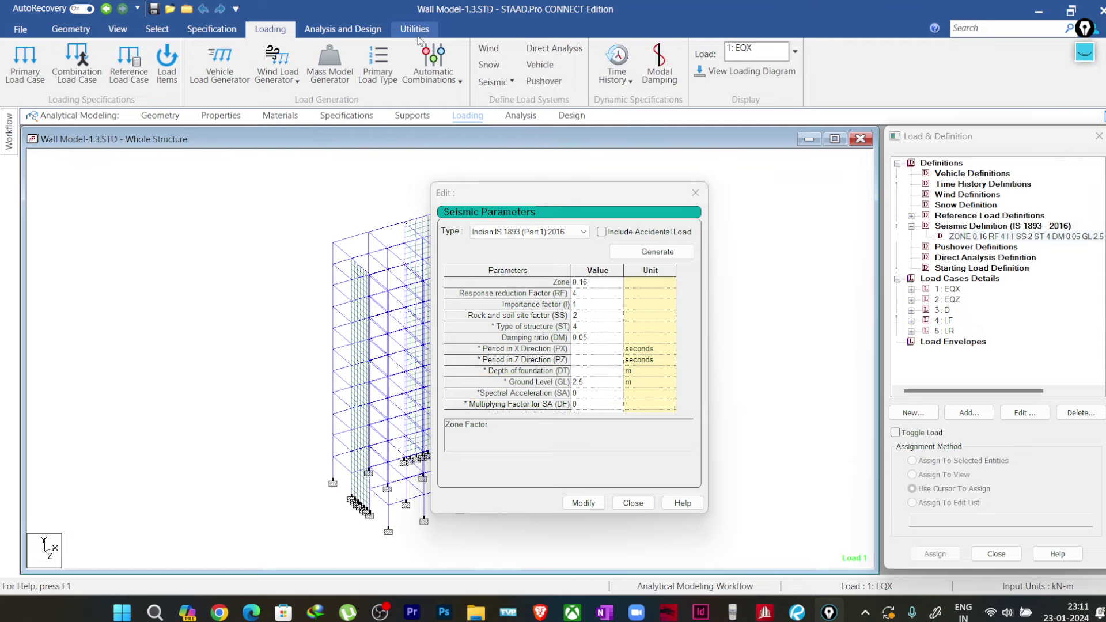
left_click(414, 29)
left_click(435, 64)
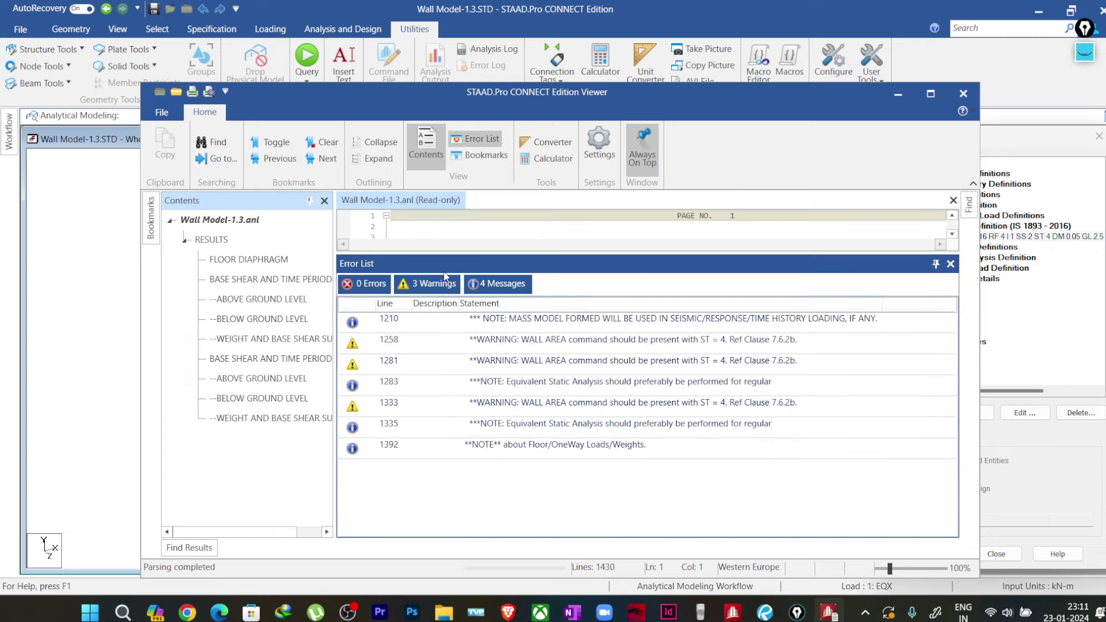
left_click(497, 283)
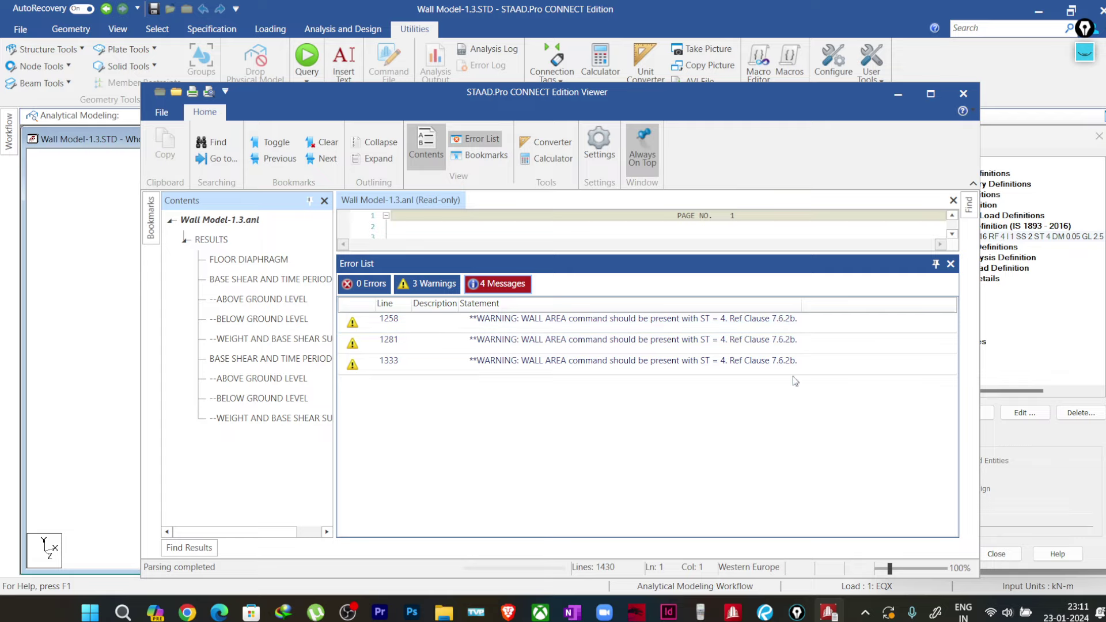
Switch to the IS 1893 PDF and review the clause 7.6.2(b) Ta and Aw formulas referenced by the warnings
key("alt+Tab")
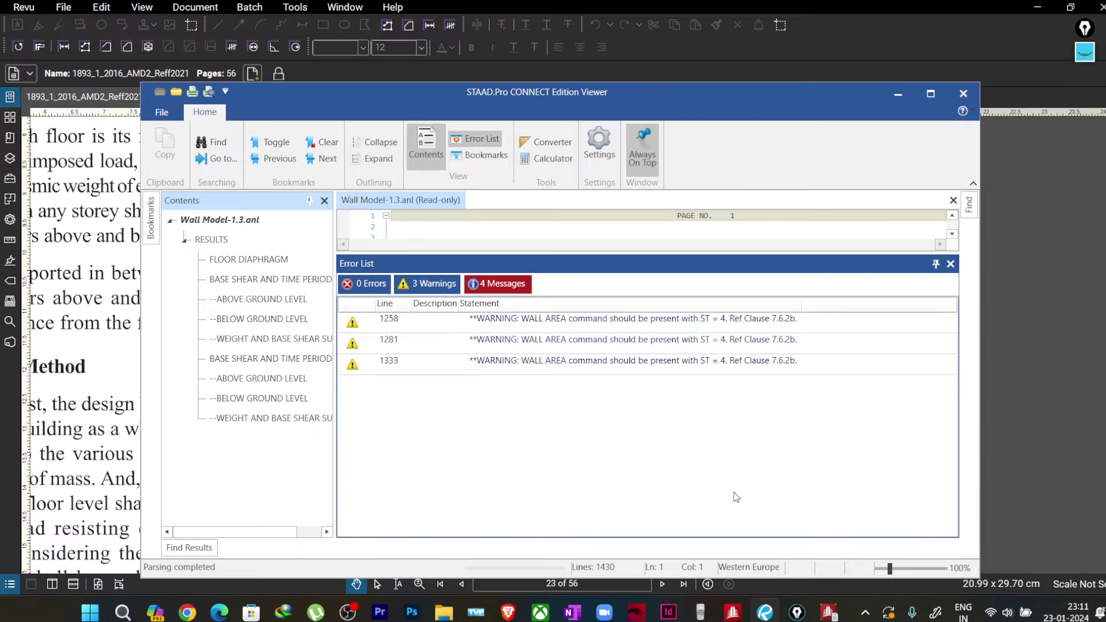
left_click(896, 94)
scroll(413, 269, "up", 4)
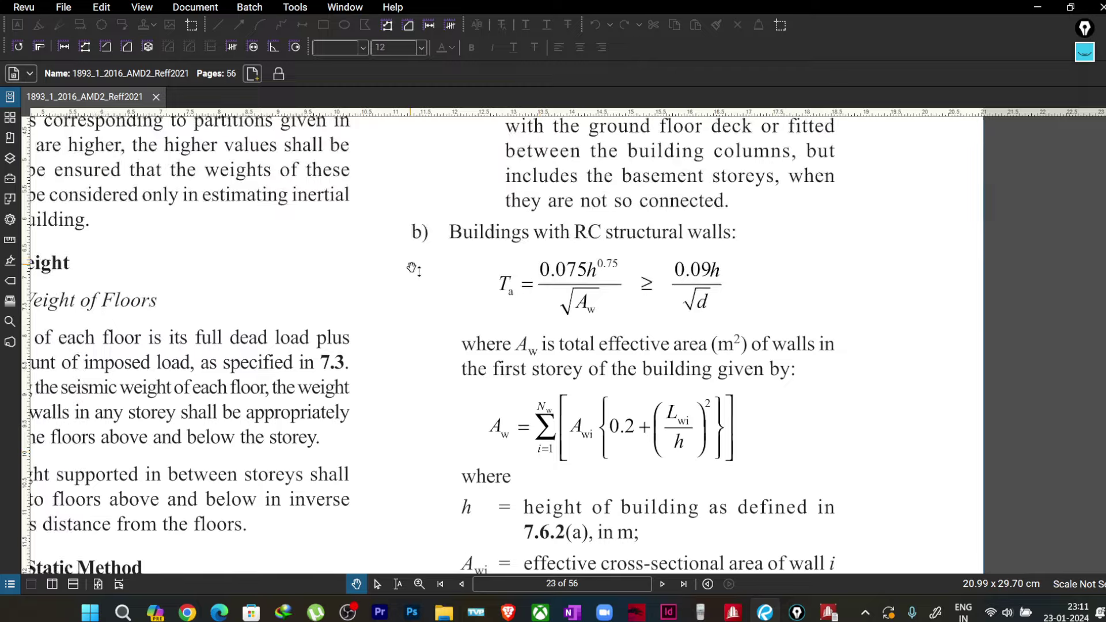
scroll(413, 269, "down", 15)
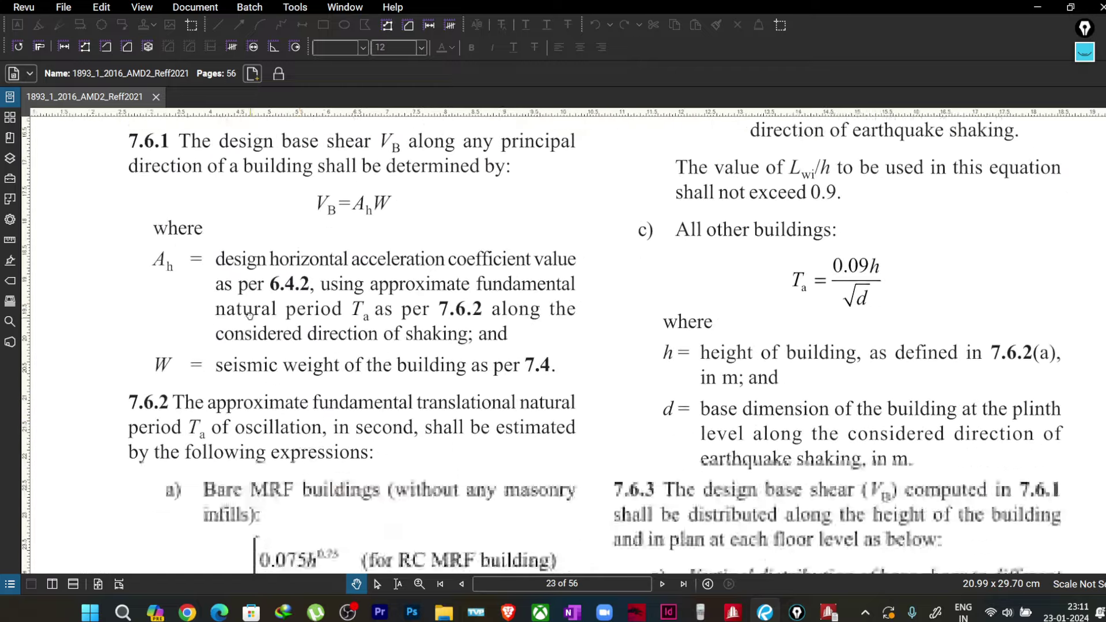
scroll(395, 331, "right", 5)
scroll(395, 330, "up", 10)
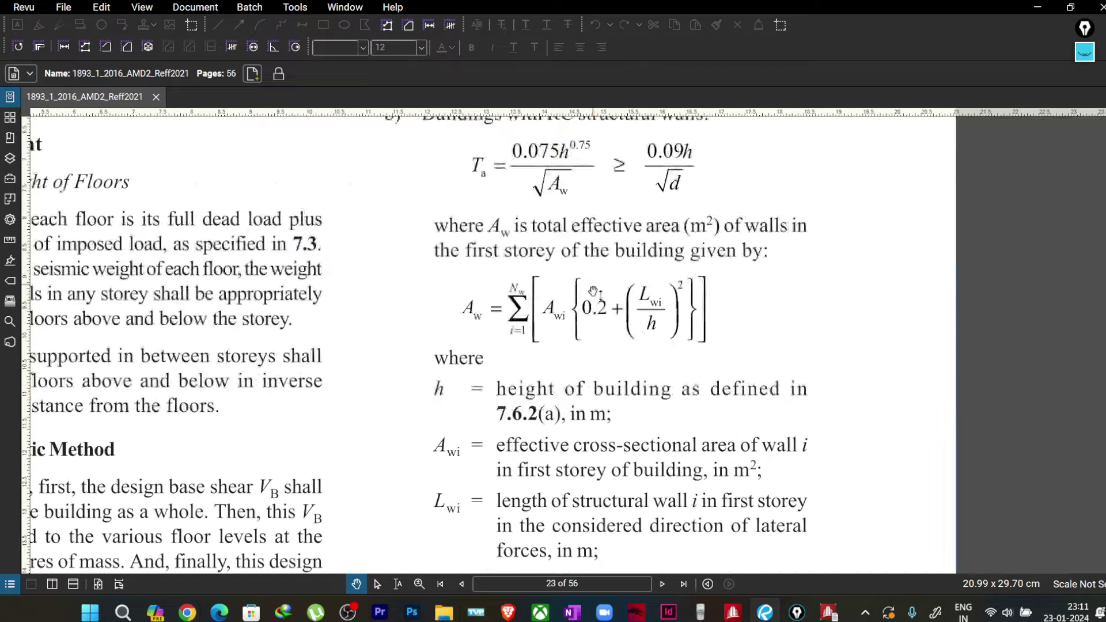
scroll(593, 290, "left", 1)
scroll(593, 291, "up", 4)
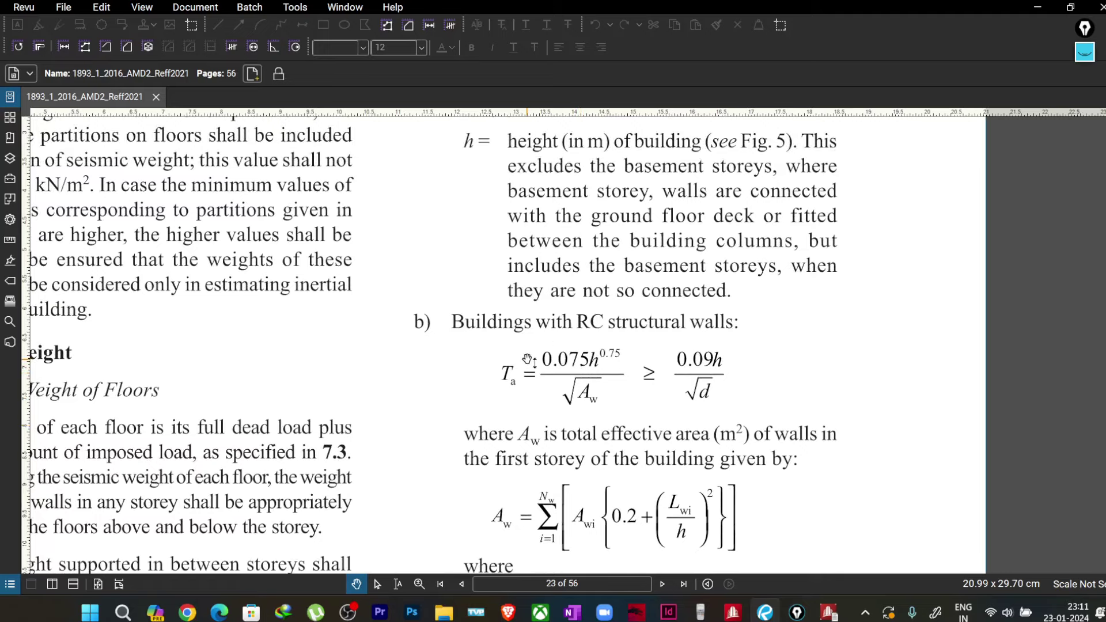
scroll(527, 360, "down", 2)
scroll(466, 449, "down", 3)
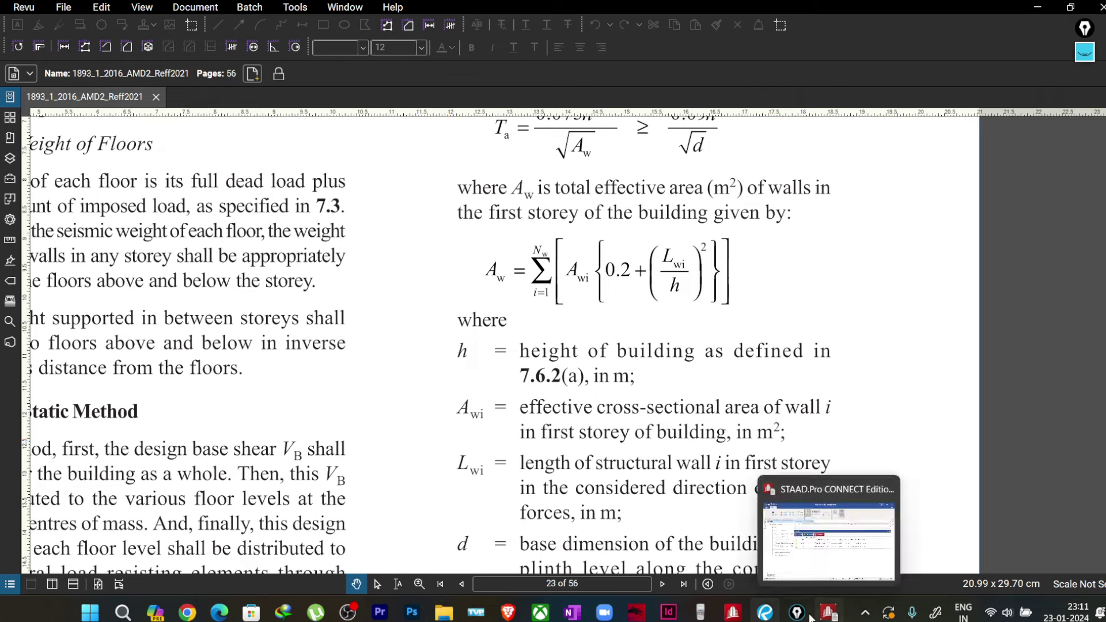
Check the ground level, building height, and X and Z base dimensions in the STAAD.Pro seismic parameters
left_click(830, 527)
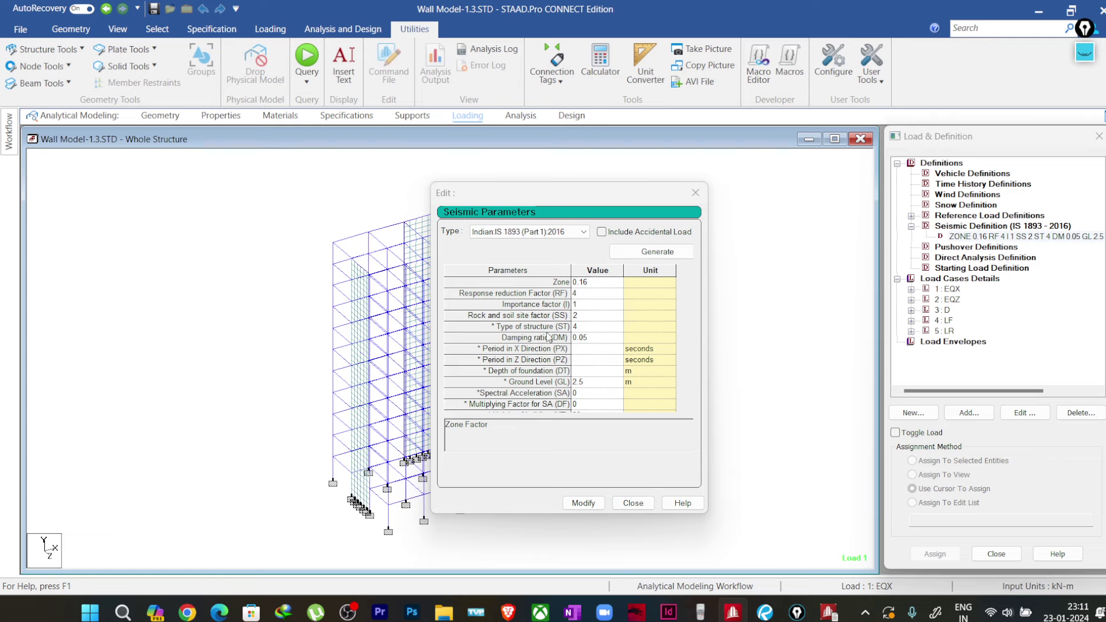
left_click(589, 382)
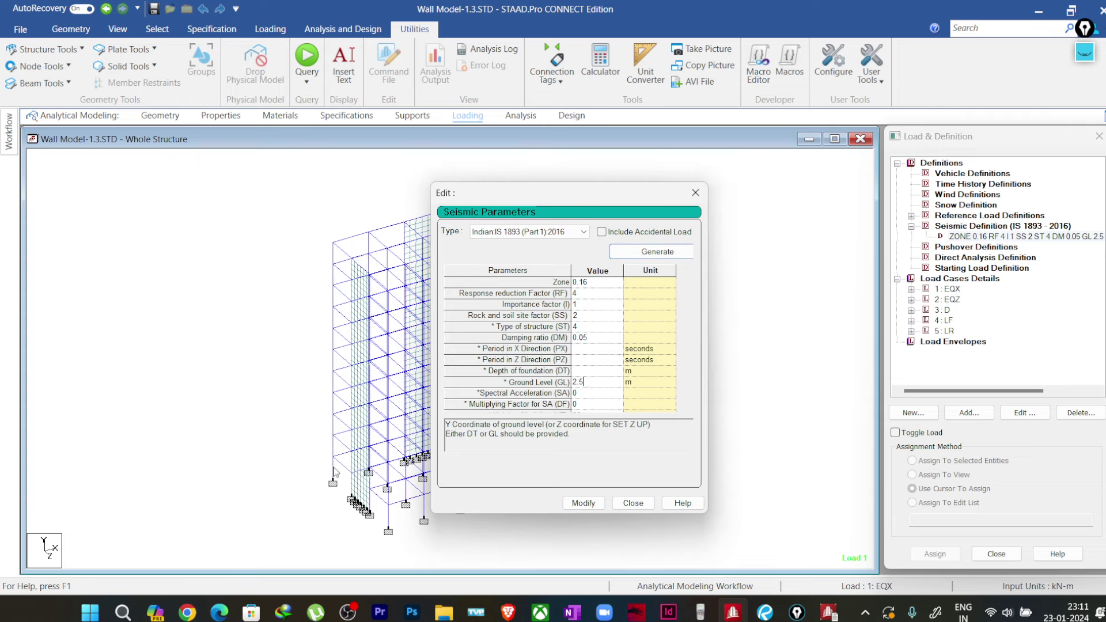
left_click(582, 404)
key("Down")
key("Down")
key("Down")
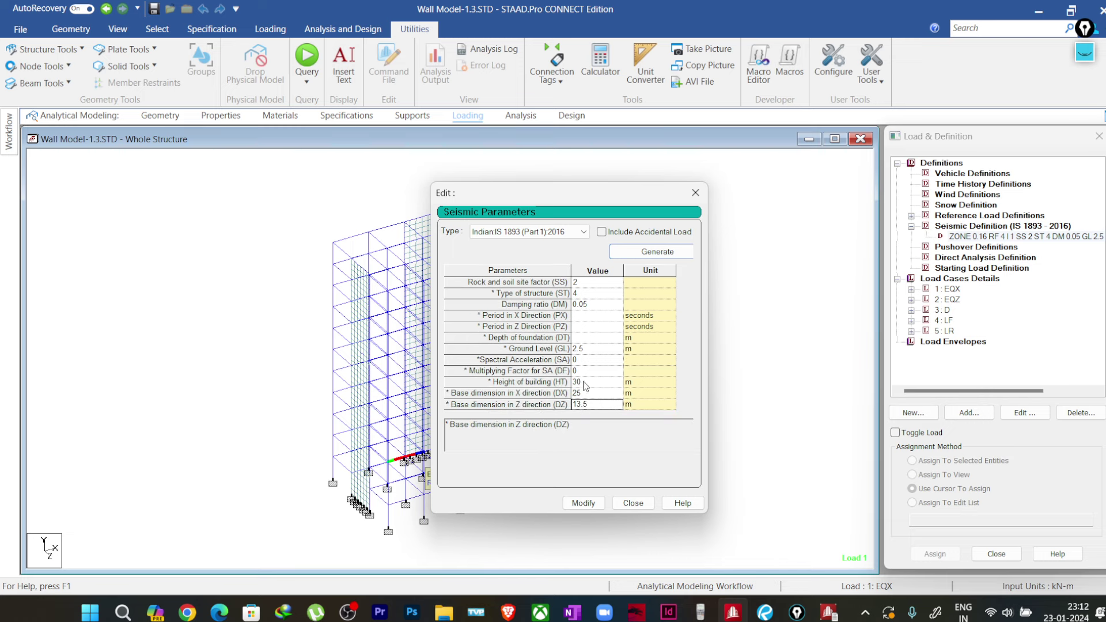
left_click(590, 383)
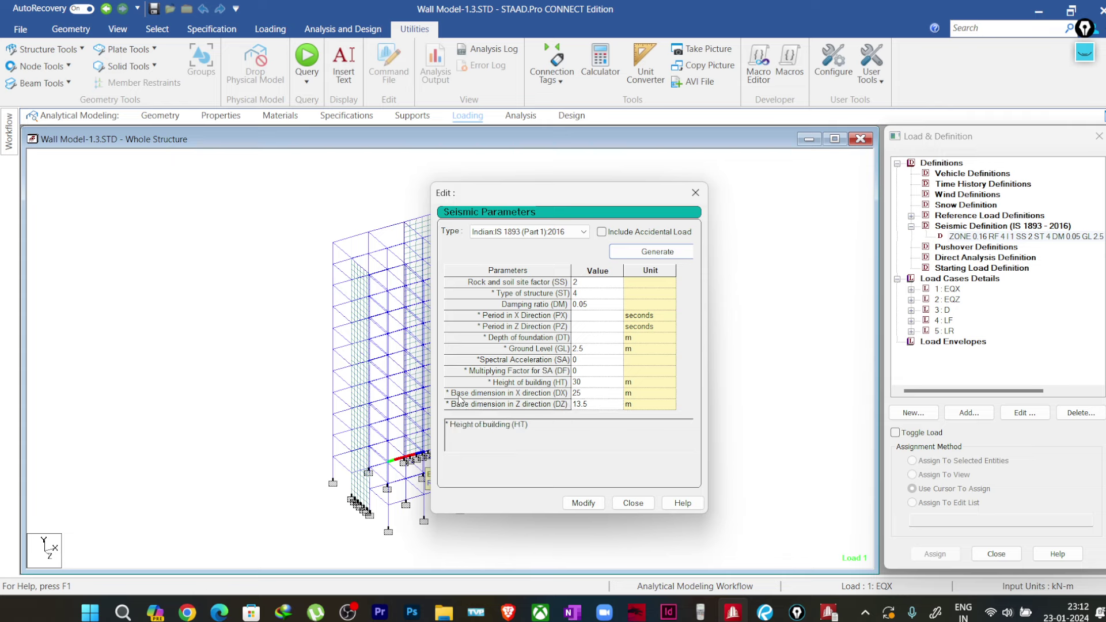
left_click(593, 404)
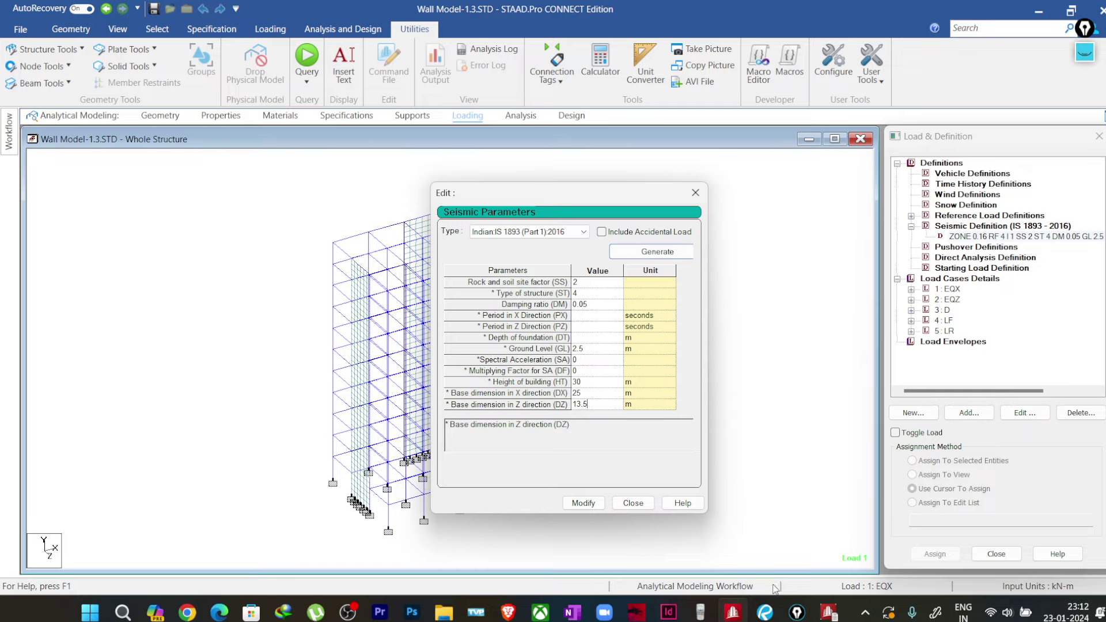
Switch to the IS 1893 PDF and compare the clause 7.6.2(a), (b) and (c) period formulas and their h and d definitions
left_click(764, 612)
scroll(650, 425, "up", 4)
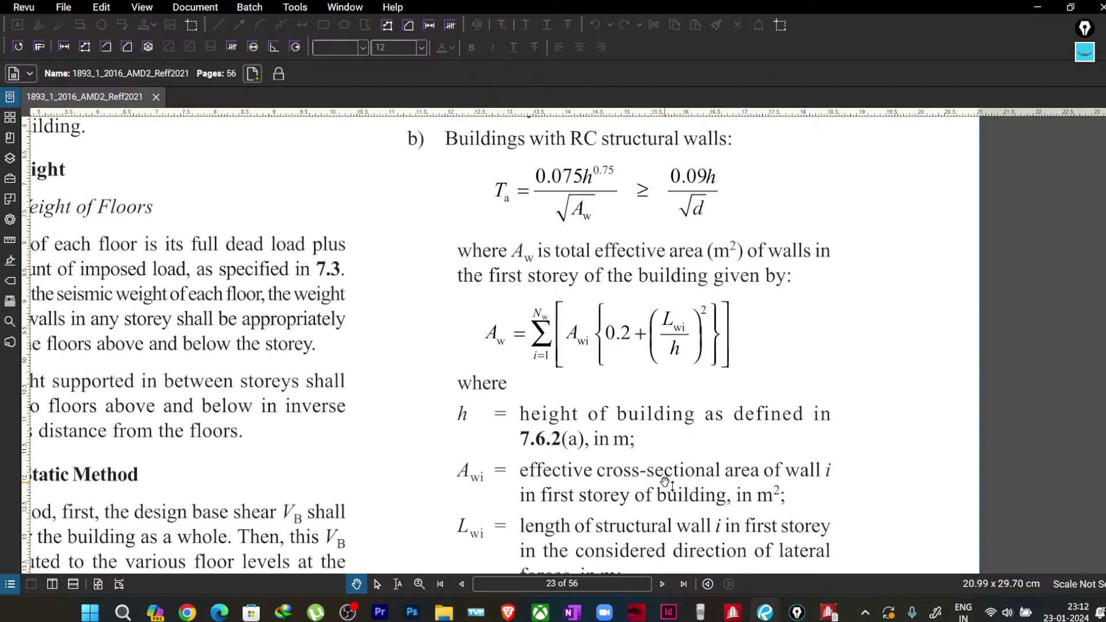
scroll(667, 481, "down", 2)
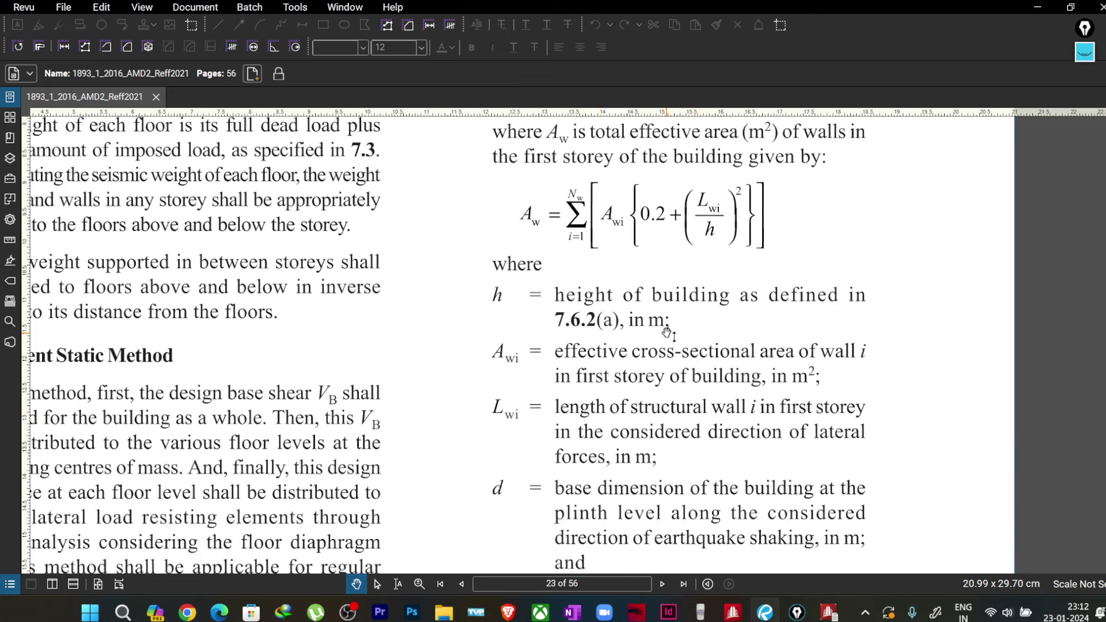
scroll(668, 334, "up", 2)
scroll(703, 305, "down", 8)
scroll(742, 145, "down", 2)
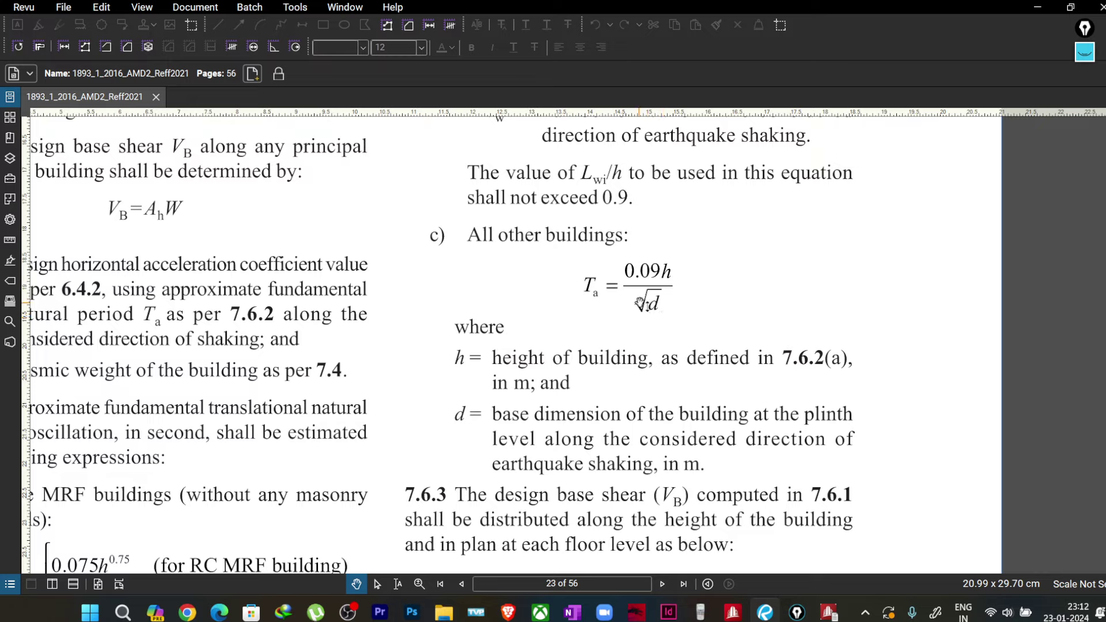
scroll(649, 316, "down", 2, "ctrl")
scroll(398, 392, "up", 3, "ctrl")
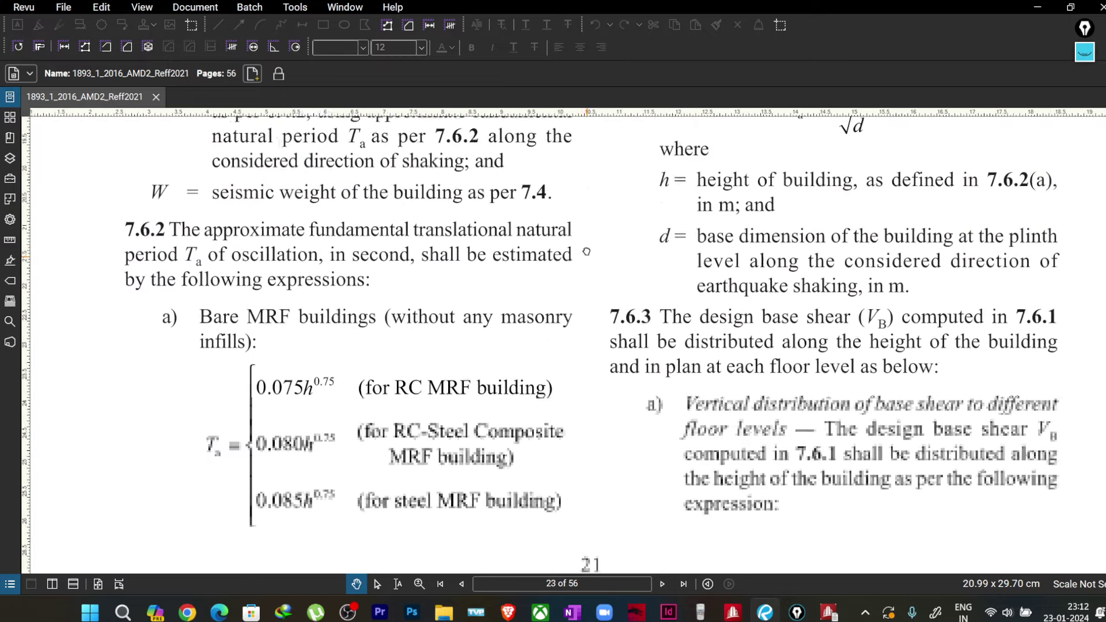
scroll(449, 391, "down", 1, "ctrl")
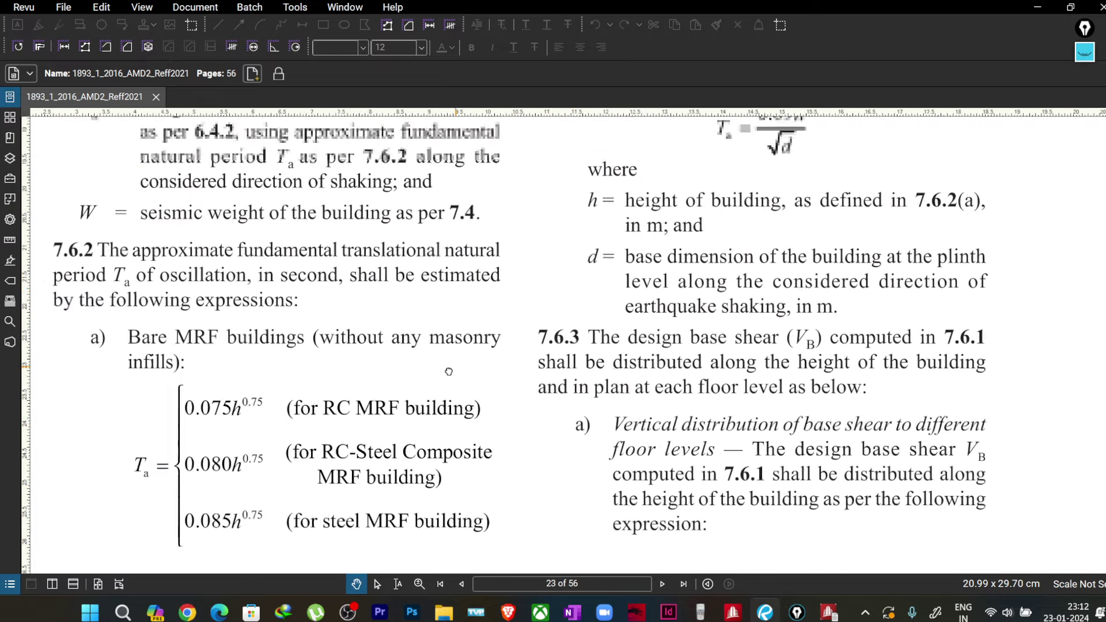
scroll(570, 391, "up", 1, "ctrl")
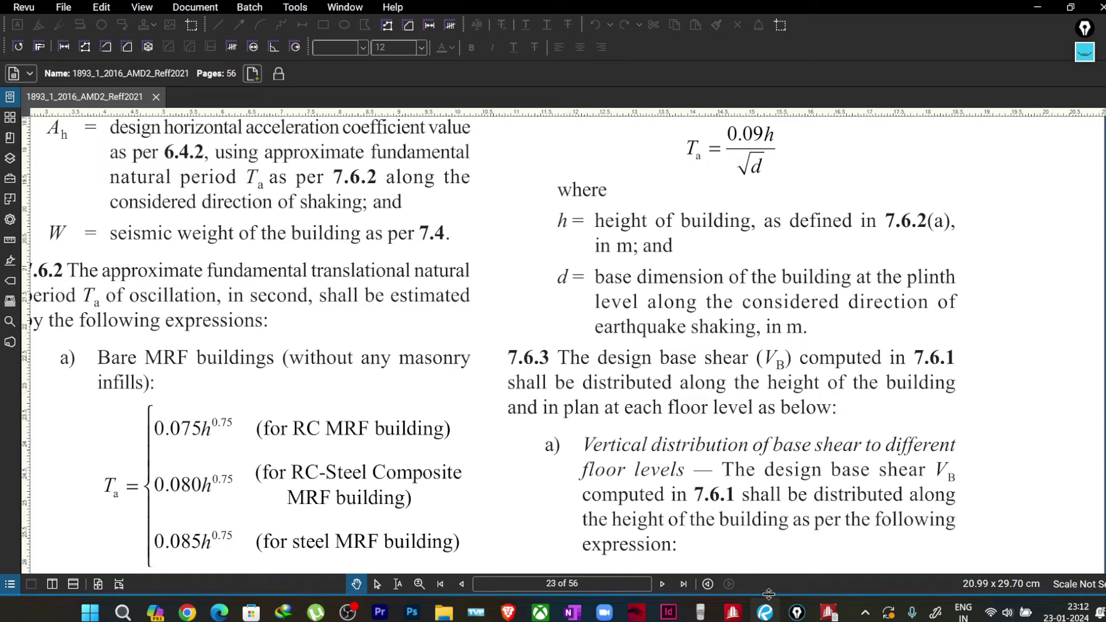
Return to STAAD.Pro, check the optional Period in Z Direction parameter, and close the seismic parameters without modifying them
mouse_move(732, 617)
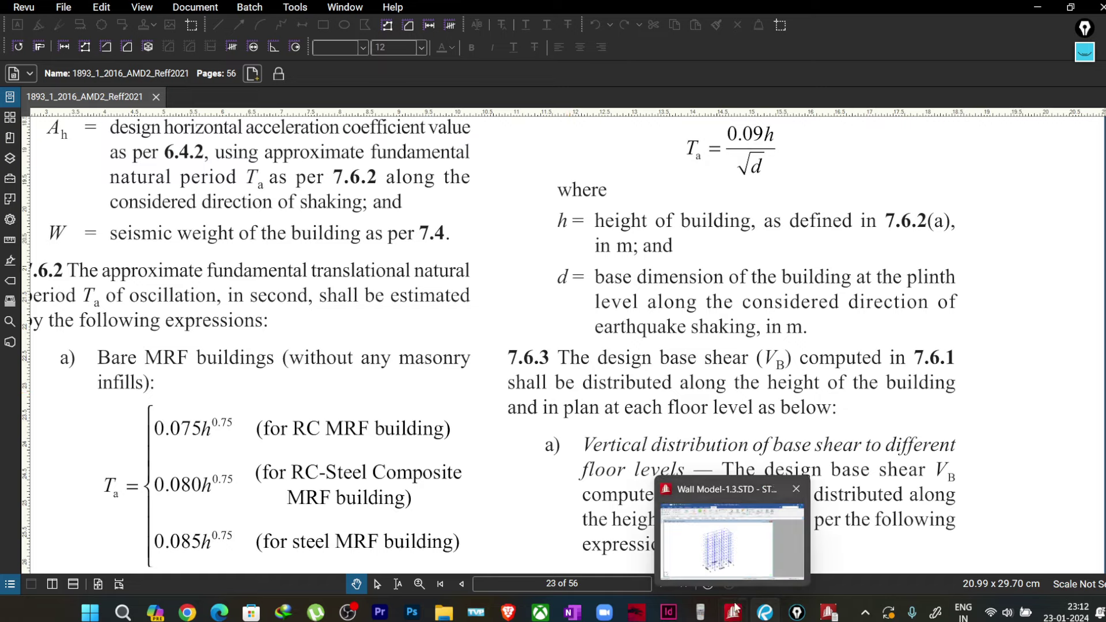
left_click(732, 613)
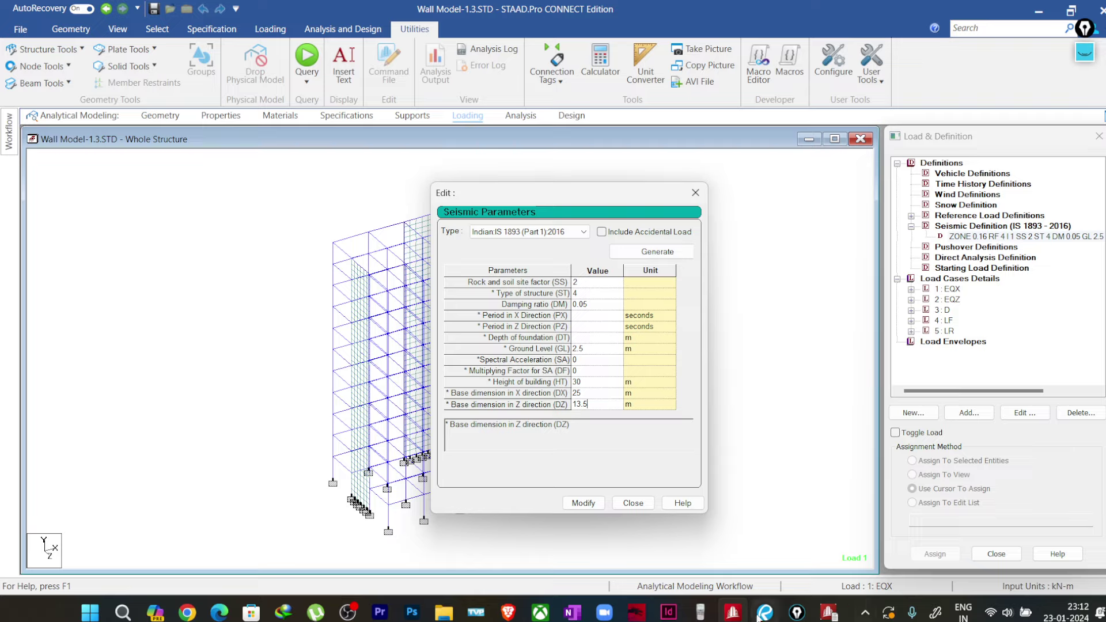
mouse_move(765, 611)
left_click(582, 326)
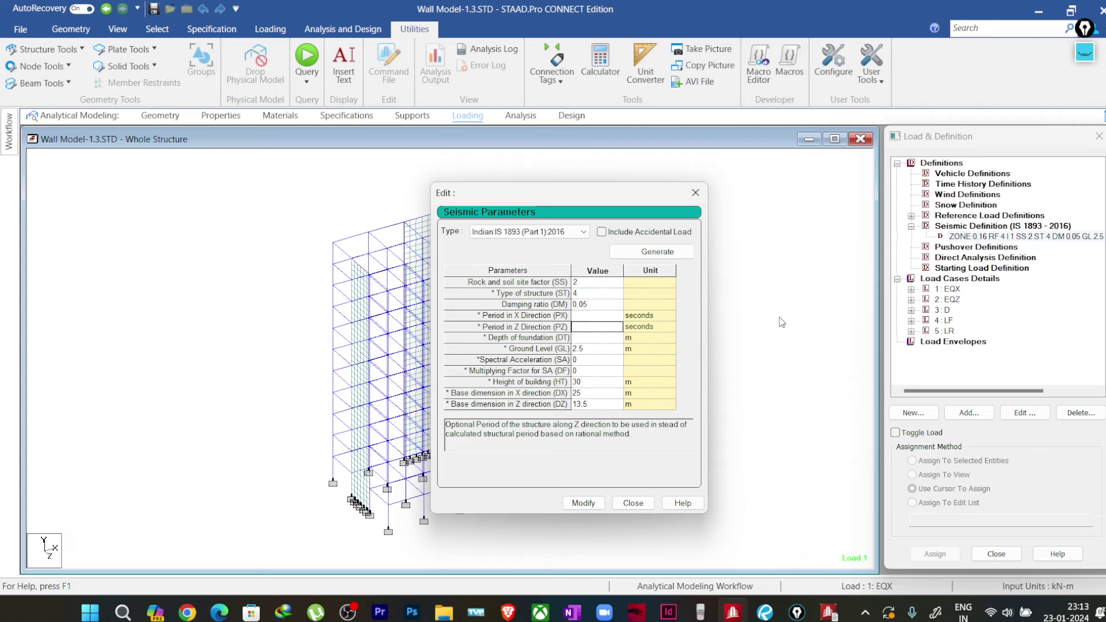
left_click(695, 193)
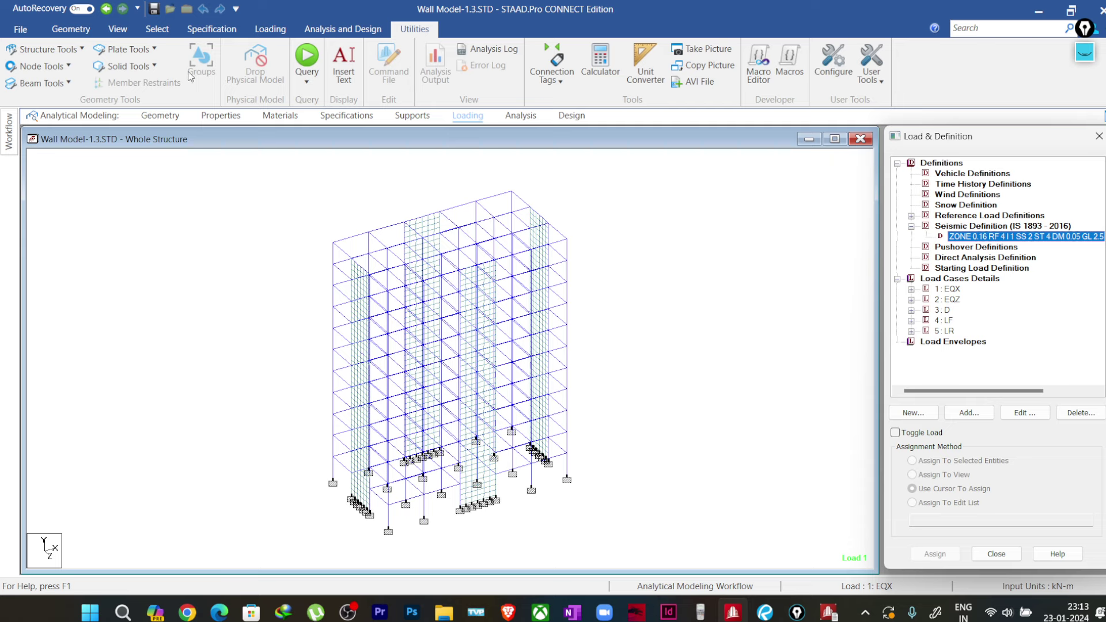
Open the parametric models list and highlight the MESHED SURFACE 4 [WALL] entry in the structure
left_click(71, 28)
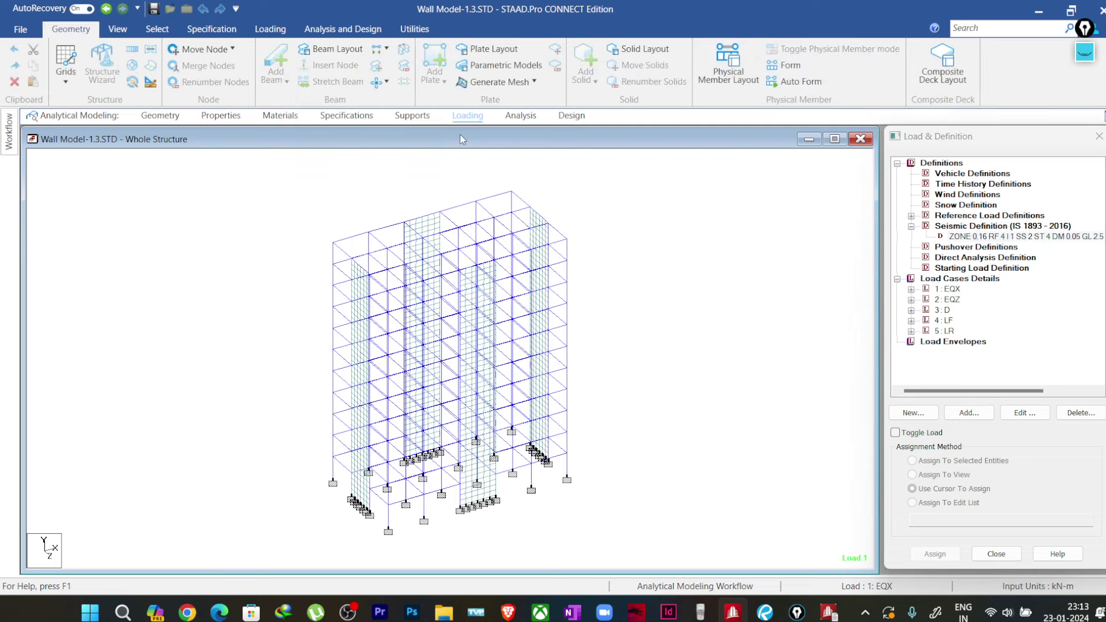
left_click(493, 65)
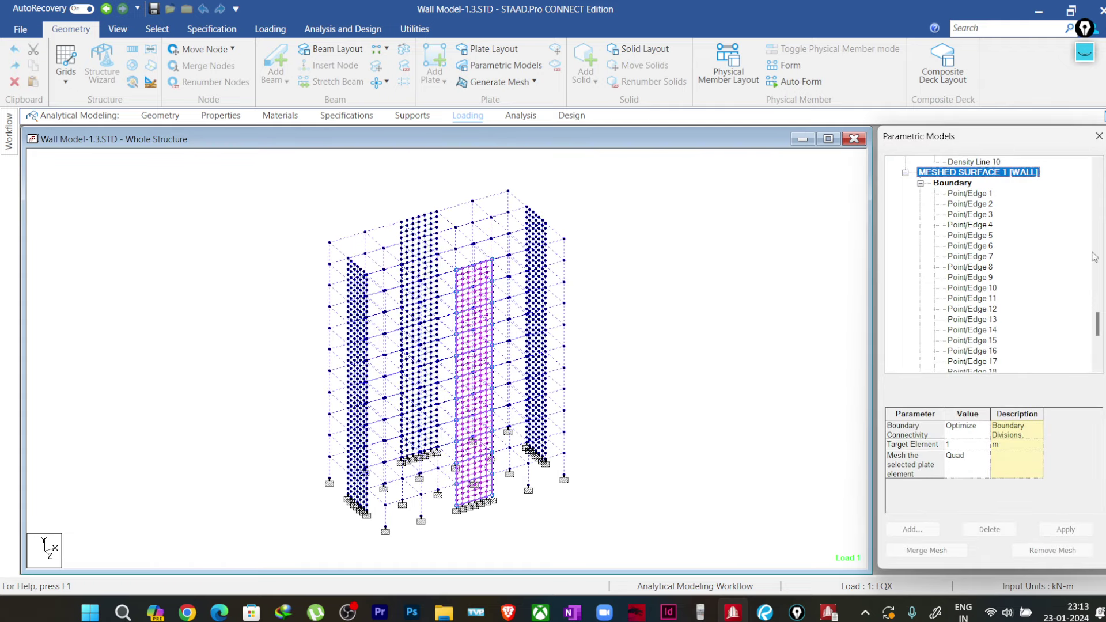
scroll(1097, 332, "up", 10)
left_click(954, 174)
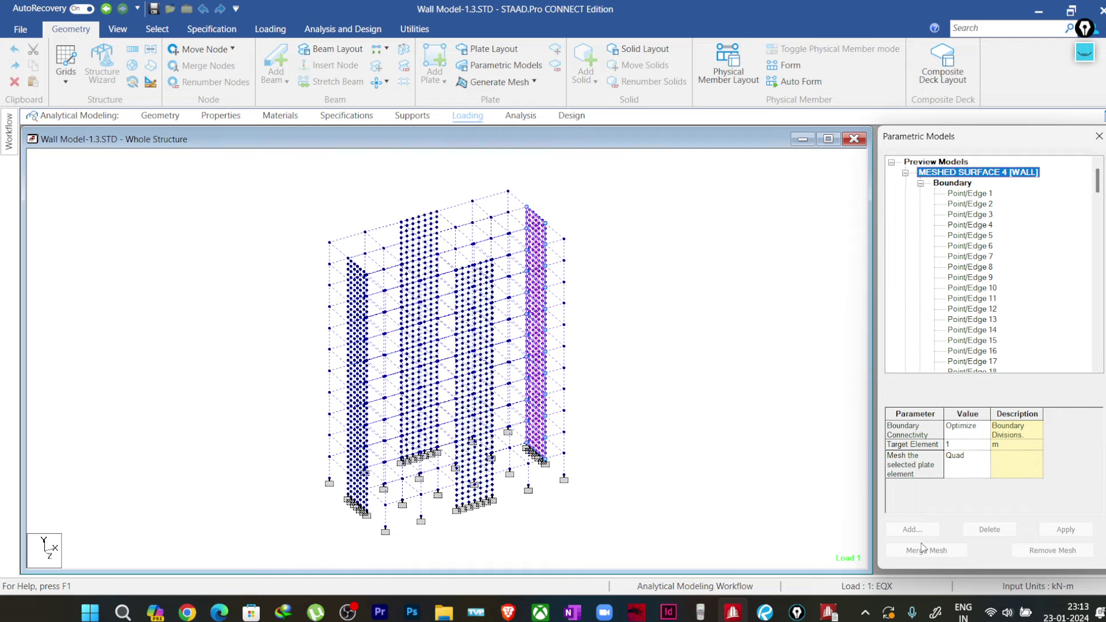
left_click(935, 165)
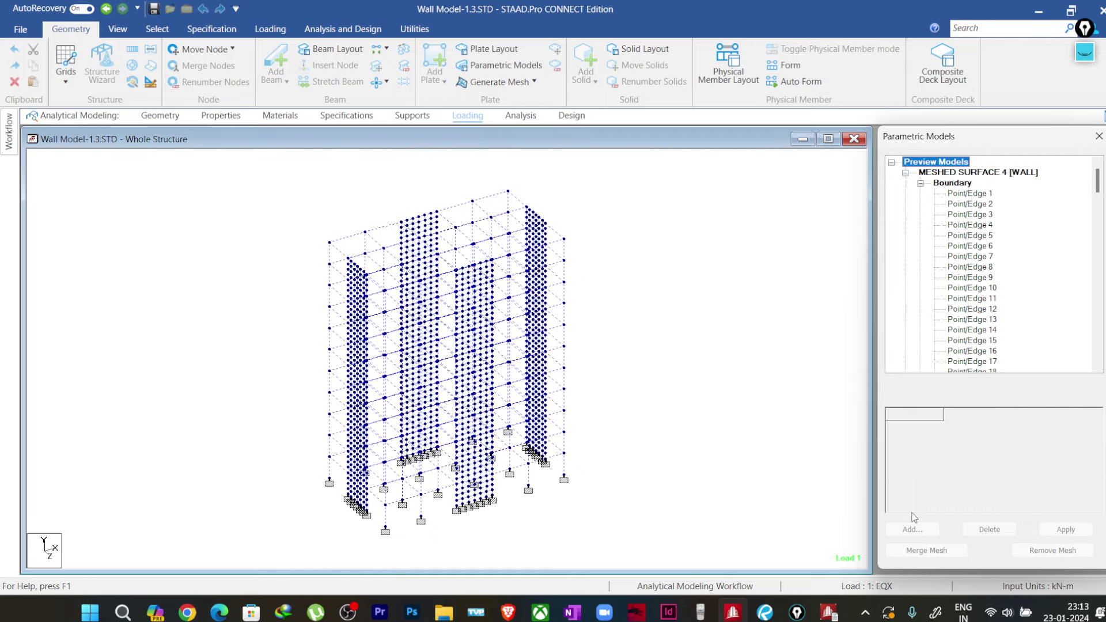
left_click(637, 361)
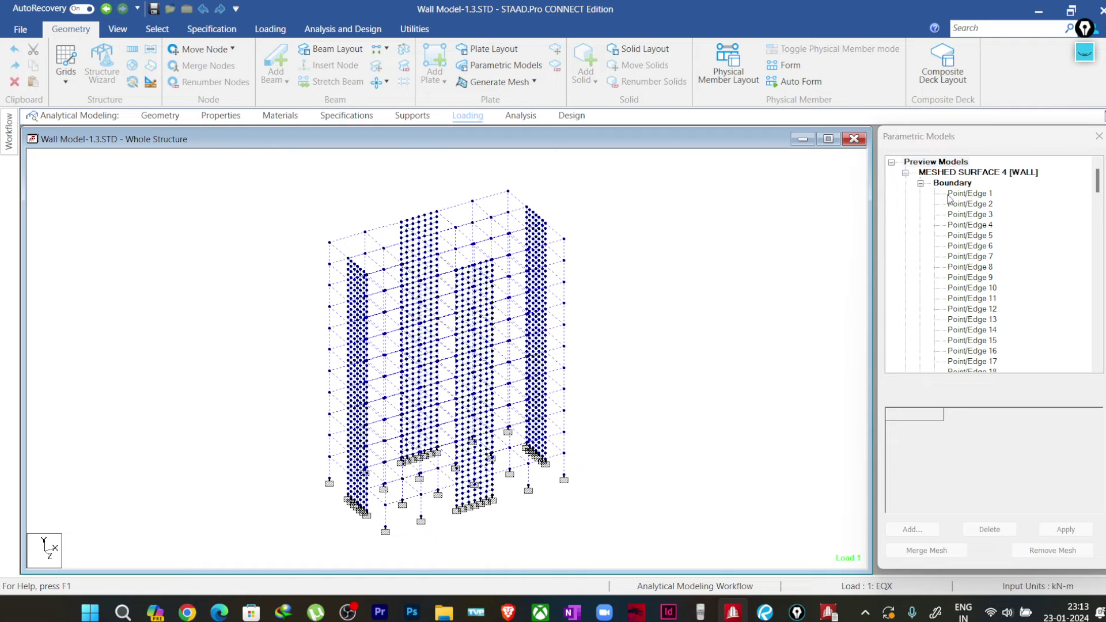
Select and collapse the MESHED SURFACE 4 [WALL] entry, and close the analysis output viewer
left_click(942, 164)
left_click(946, 174)
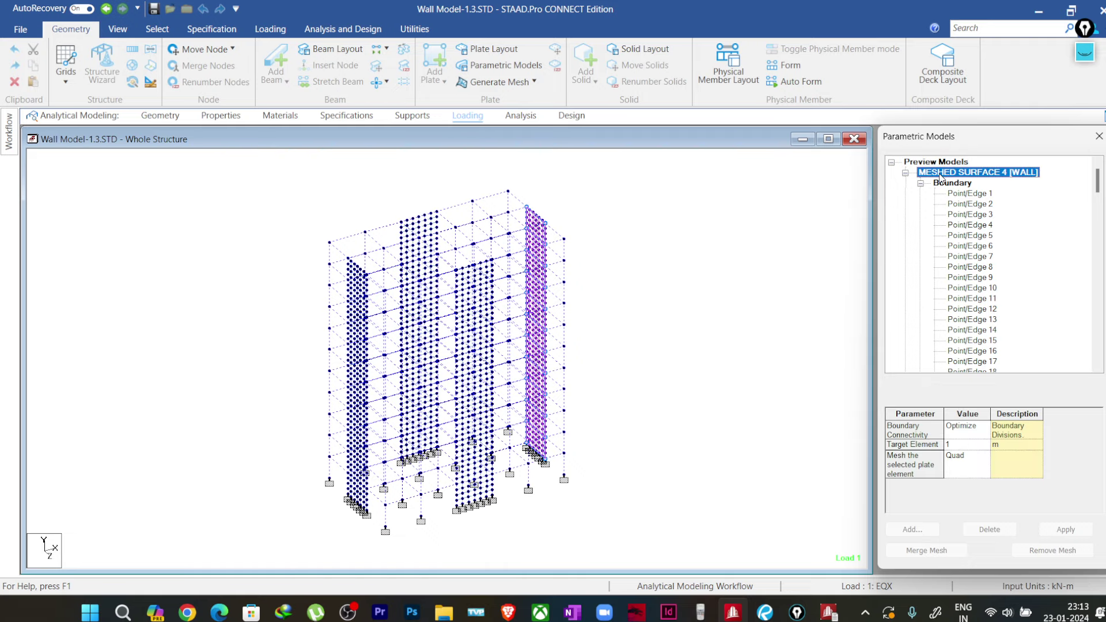
left_click(905, 175)
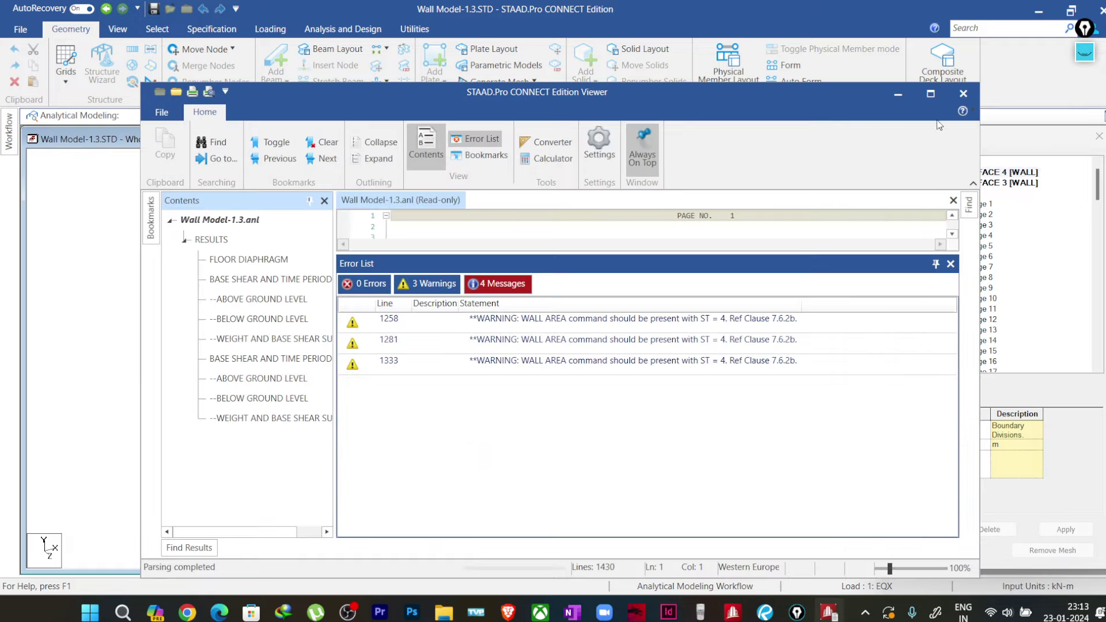
left_click(963, 93)
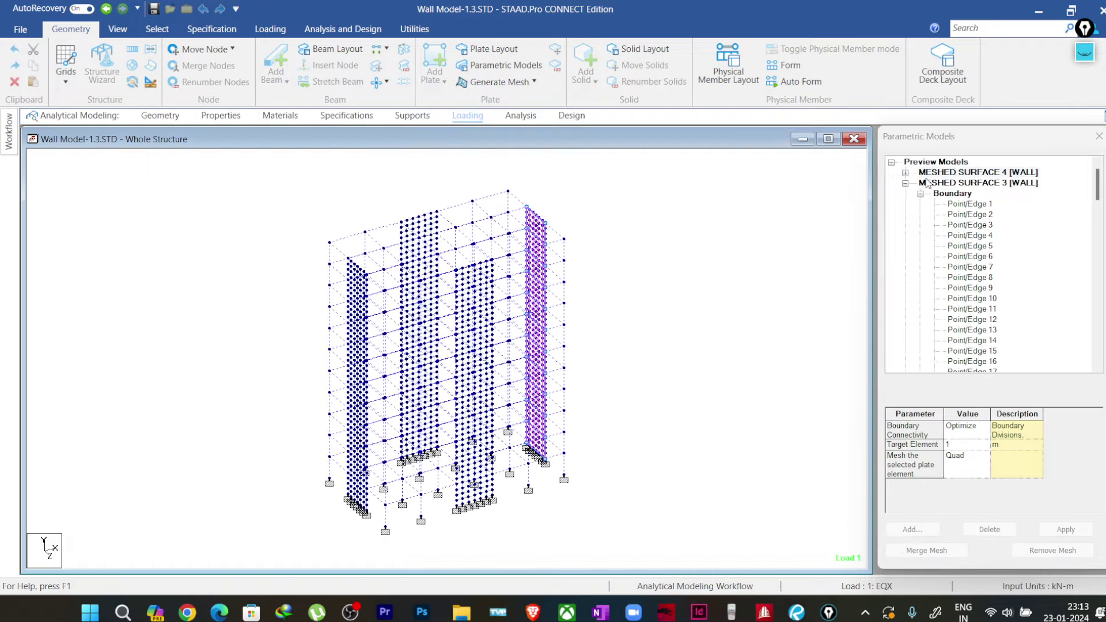
Start a new parametric surface, allowing the result files to be deleted, check its Wall type option, and cancel it
left_click(913, 529)
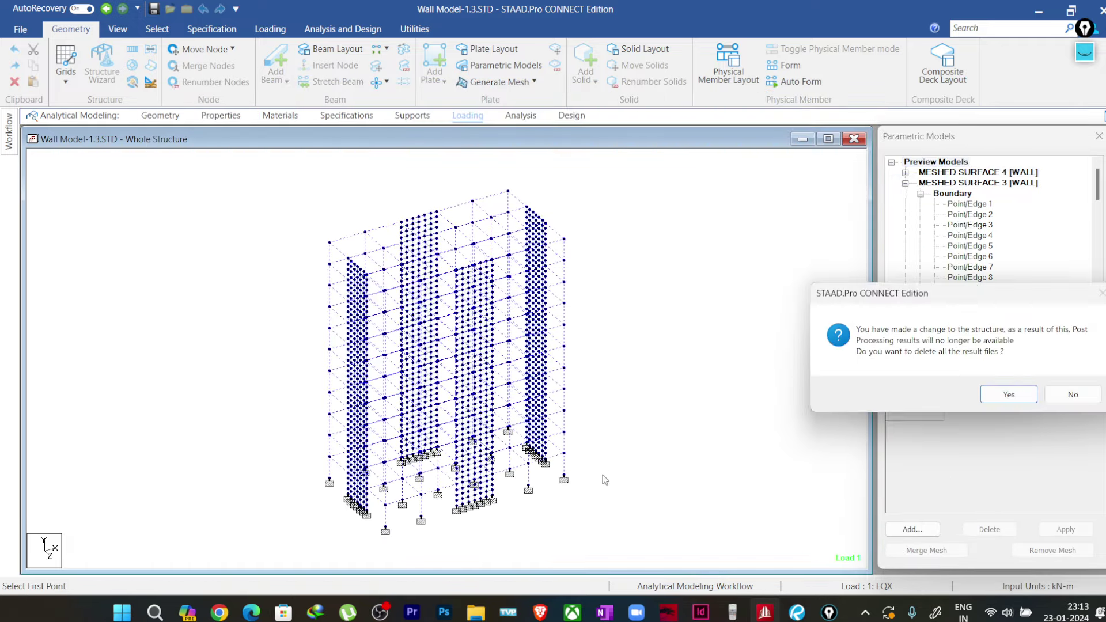
left_click(996, 394)
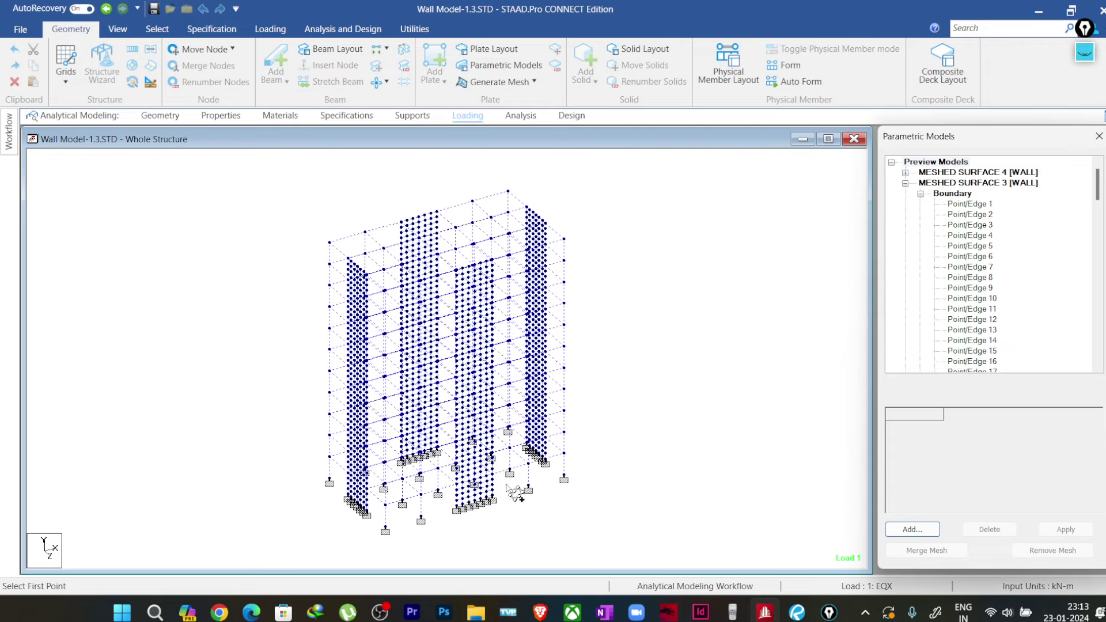
left_click(528, 488)
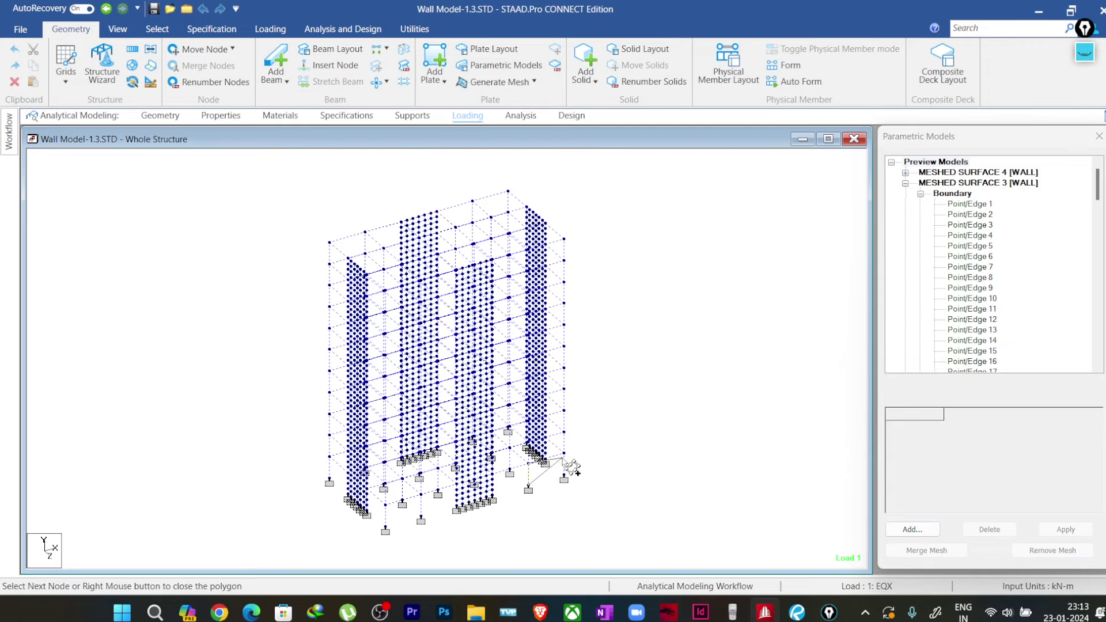
left_click(529, 490)
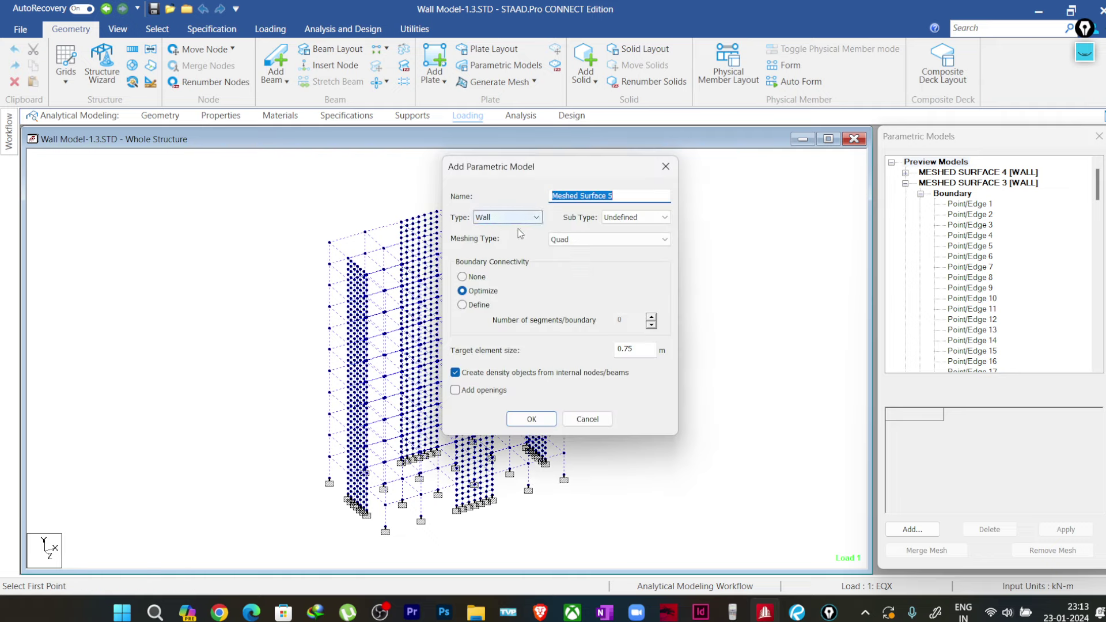
left_click(513, 220)
left_click(512, 223)
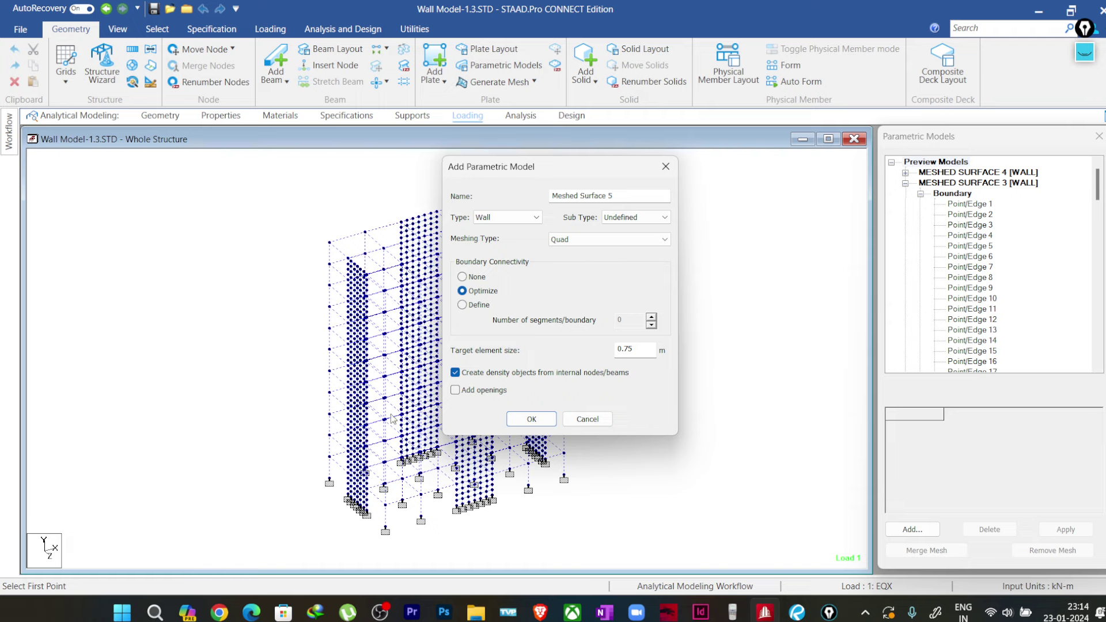
left_click(665, 167)
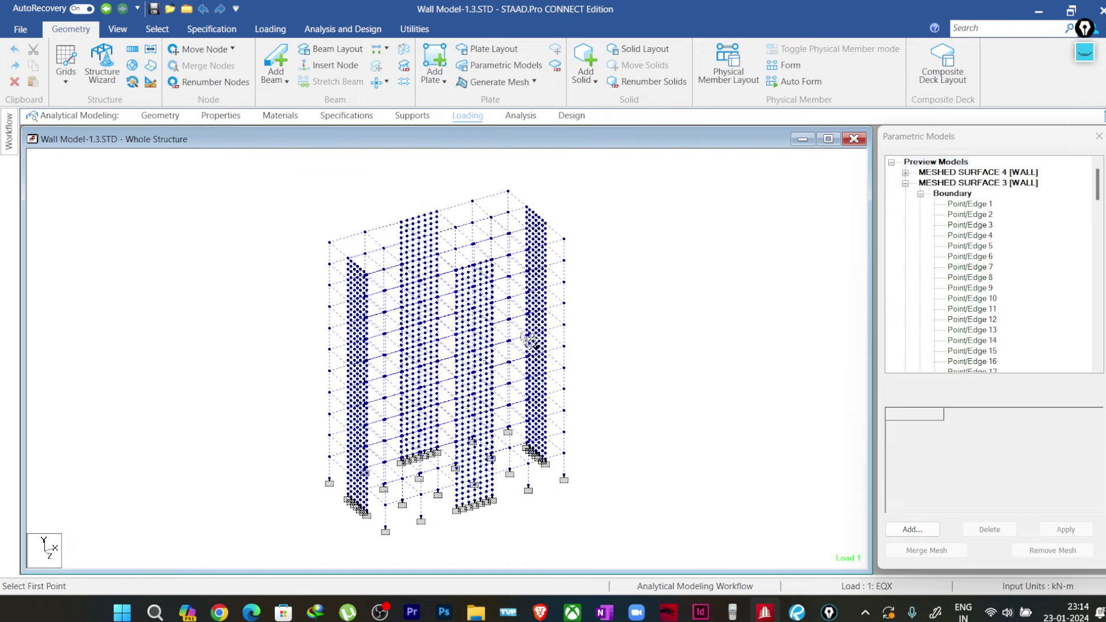
Leave the parametric models and list the load definitions
left_click(161, 116)
scroll(678, 339, "up", 1)
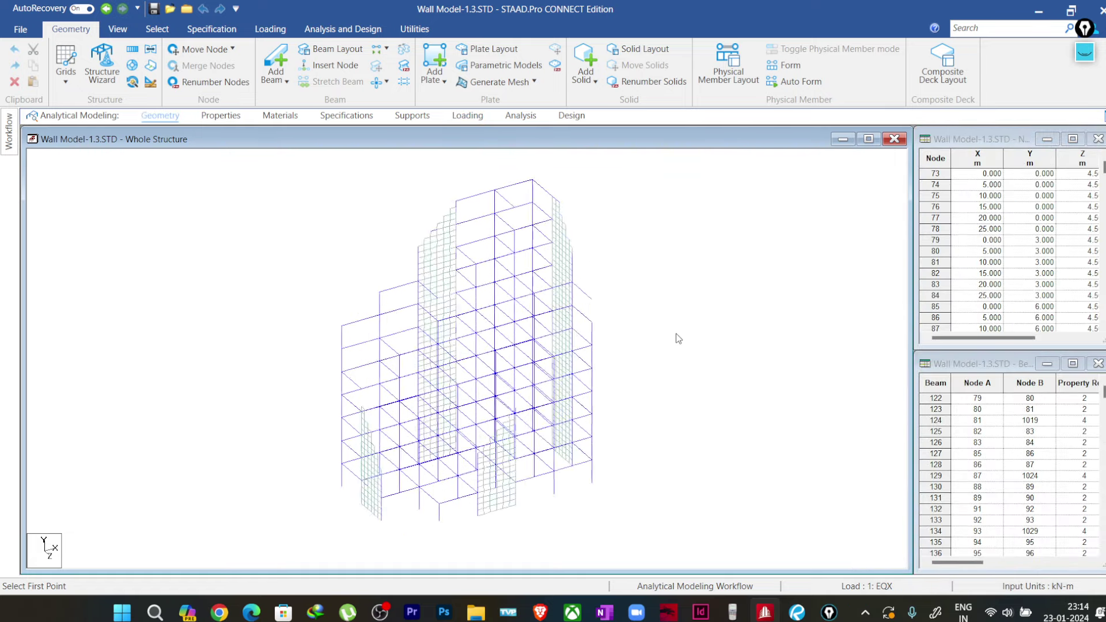
left_click(481, 121)
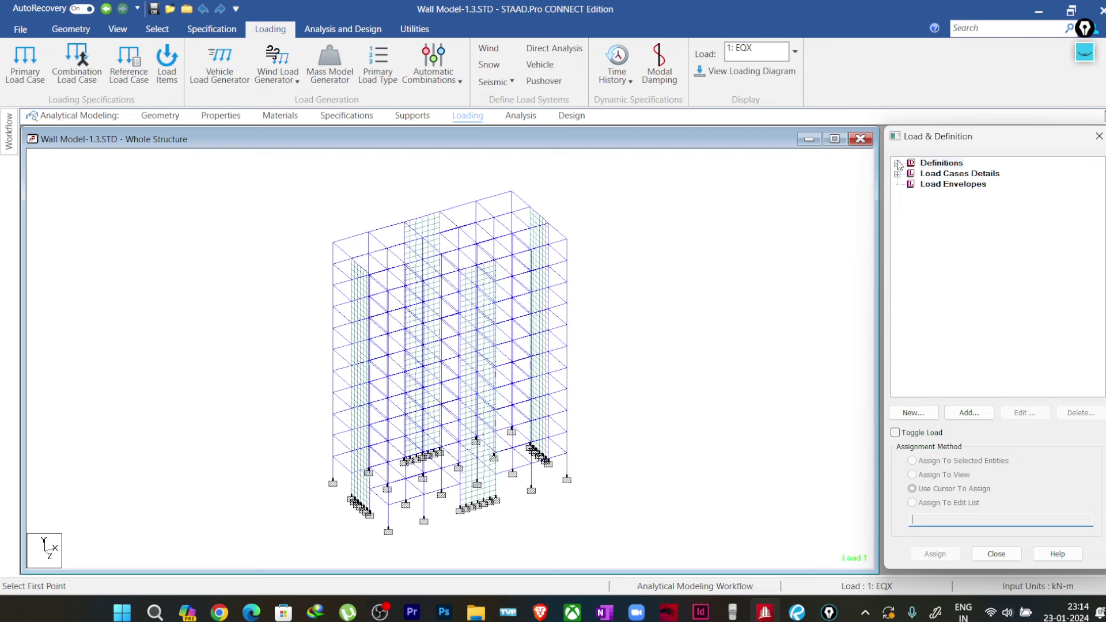
left_click(898, 164)
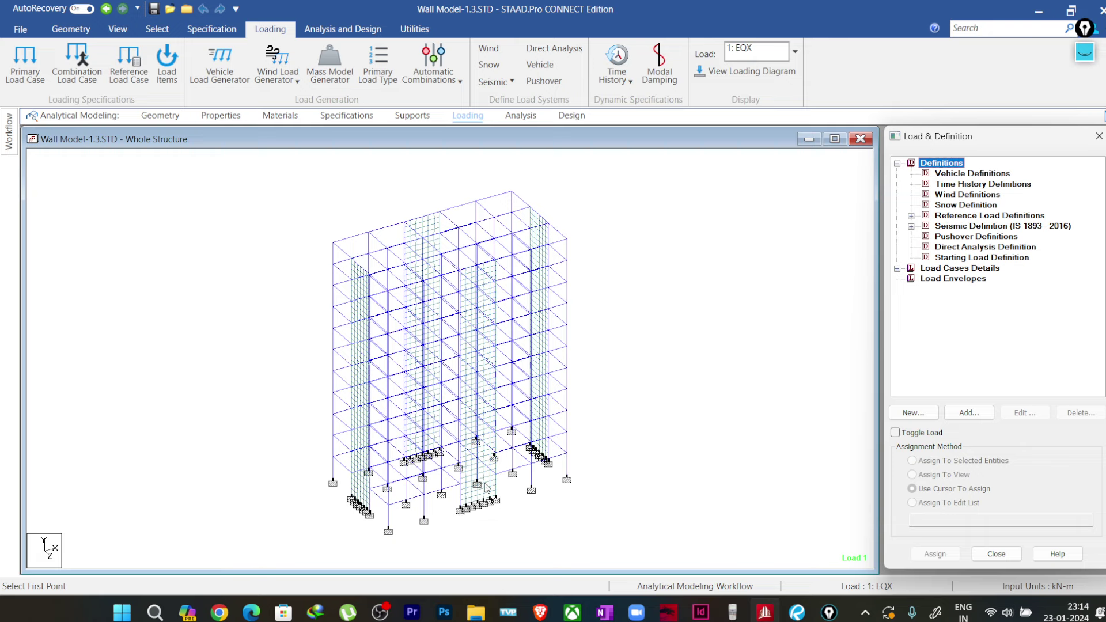
Measure the base lengths of the front X-direction wall and the adjacent Z-direction wall between their end nodes
middle_click_drag(533, 508, 507, 443)
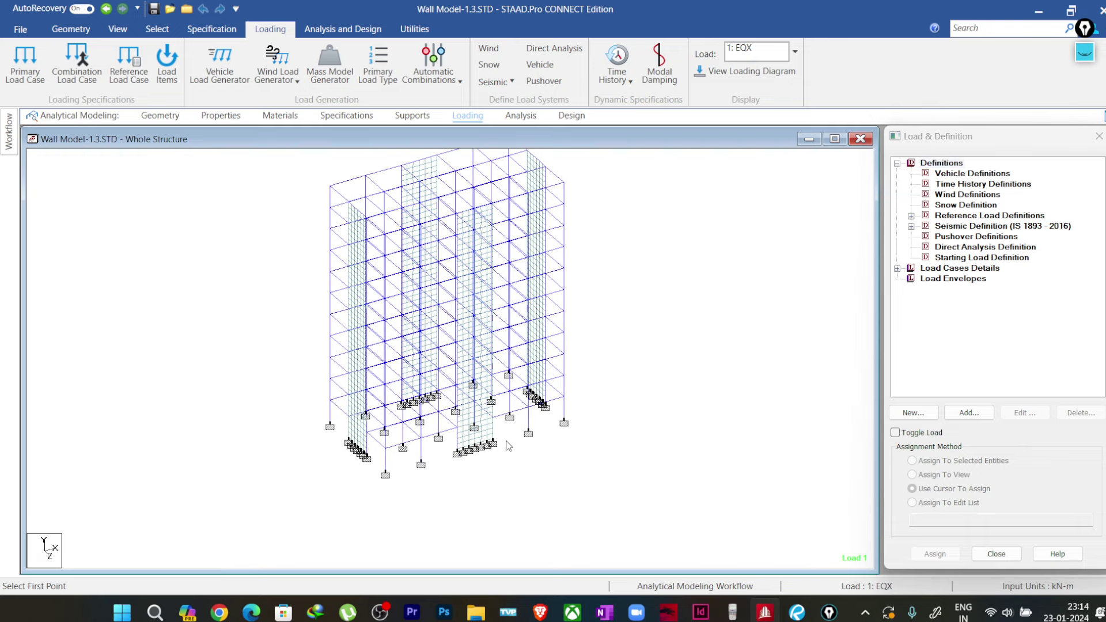
scroll(595, 423, "up", 1)
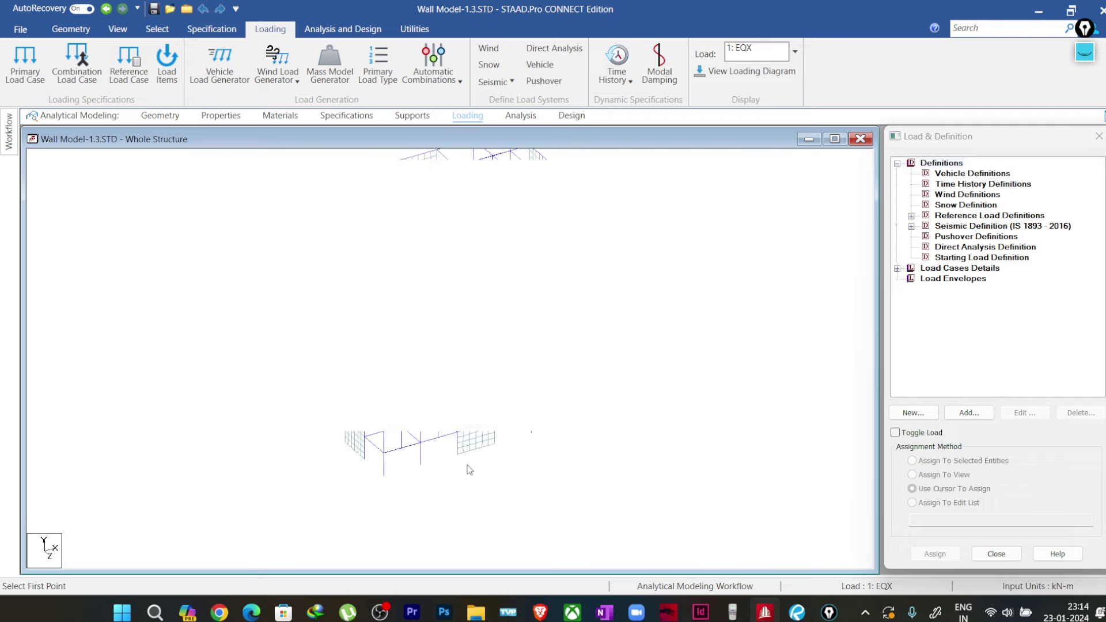
right_click(654, 394)
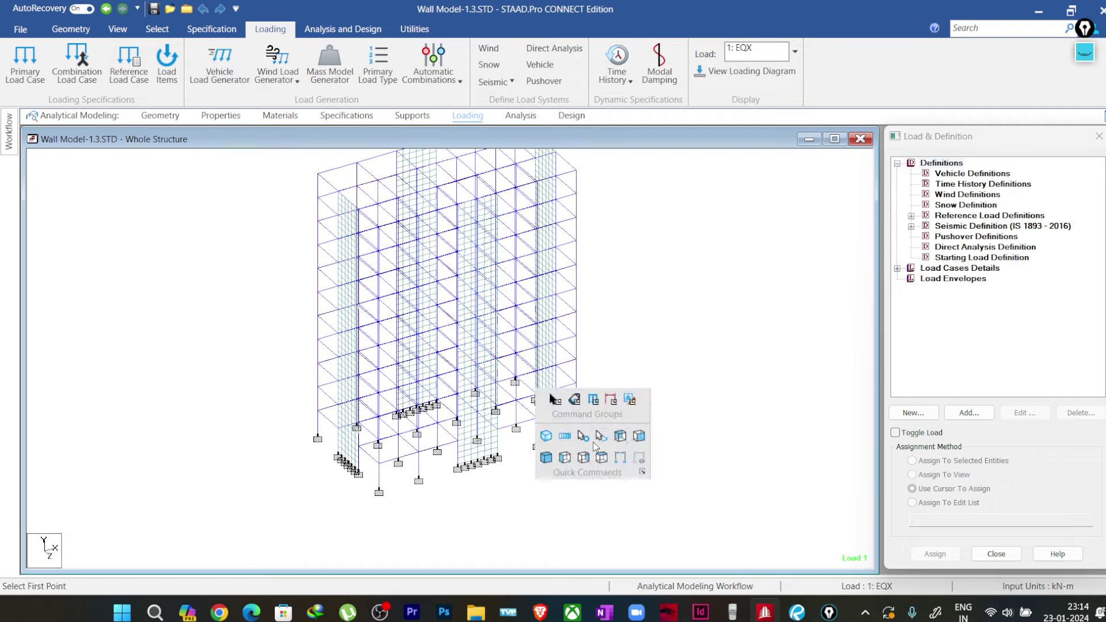
left_click(620, 457)
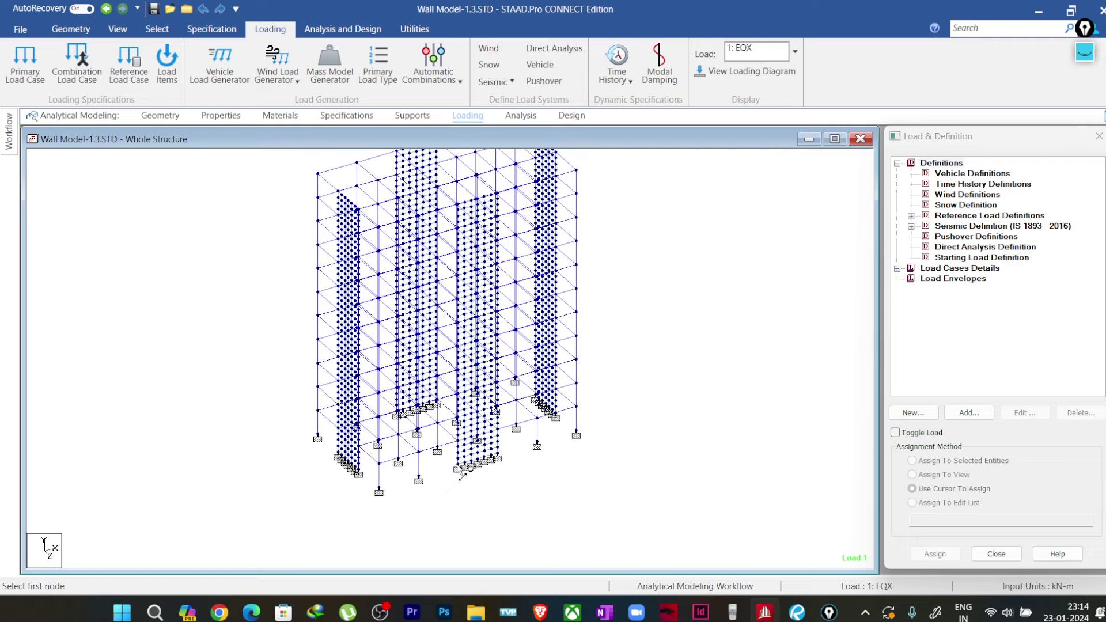
left_click(459, 468)
scroll(522, 503, "up", 2)
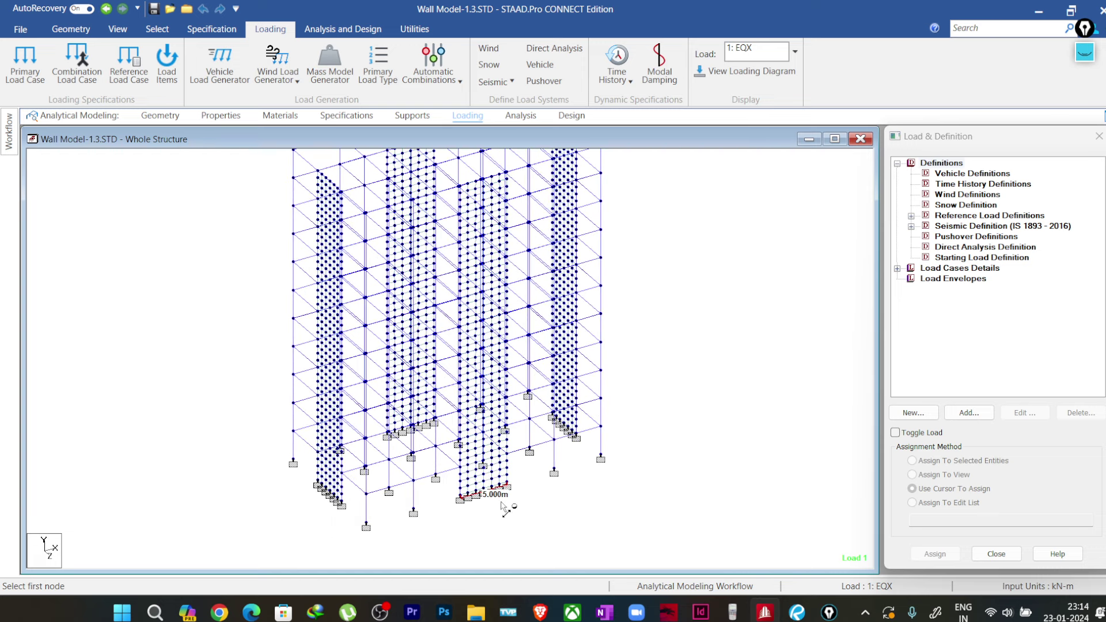
left_click(342, 506)
left_click(322, 490)
Highlight the geometry assigned to the Rect 0.30x0.30, Rect 0.60x0.45 and Plate 0.30 properties to check the wall thickness
left_click(222, 114)
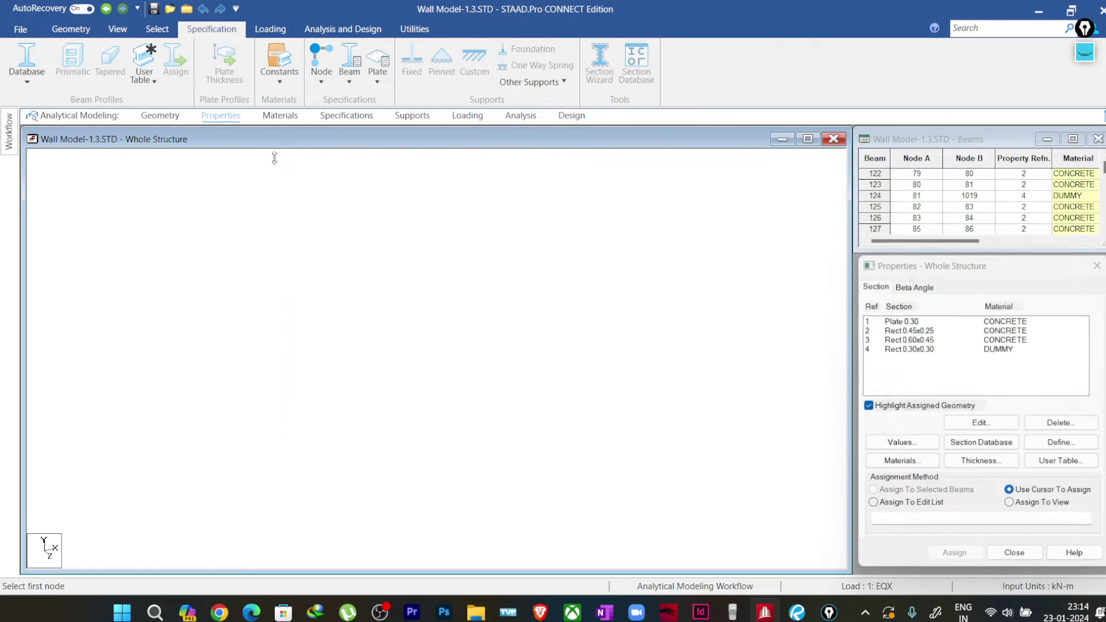
left_click(921, 349)
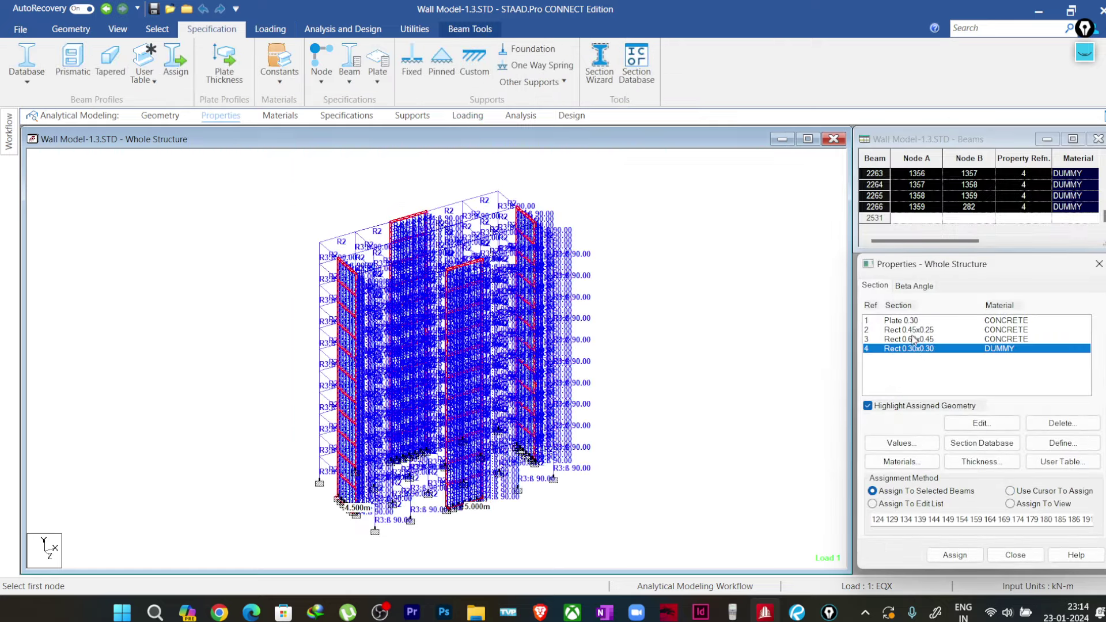
left_click(916, 340)
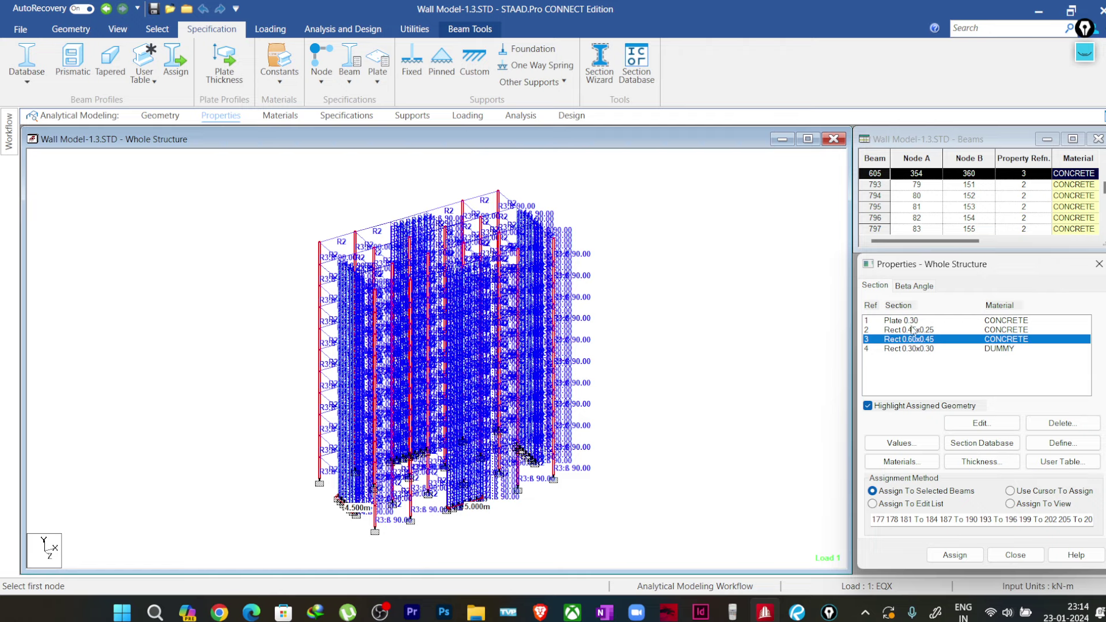
left_click(903, 321)
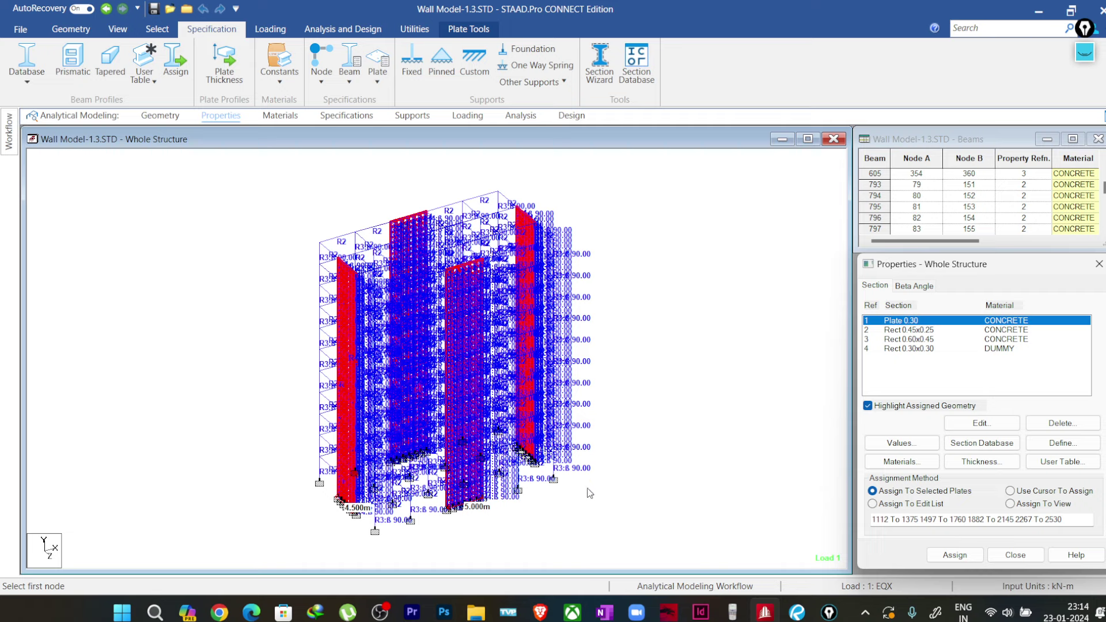
Return to the load definitions, review the seismic parameters of the IS 1893 - 2016 definition, and close them without modifying them
left_click(467, 115)
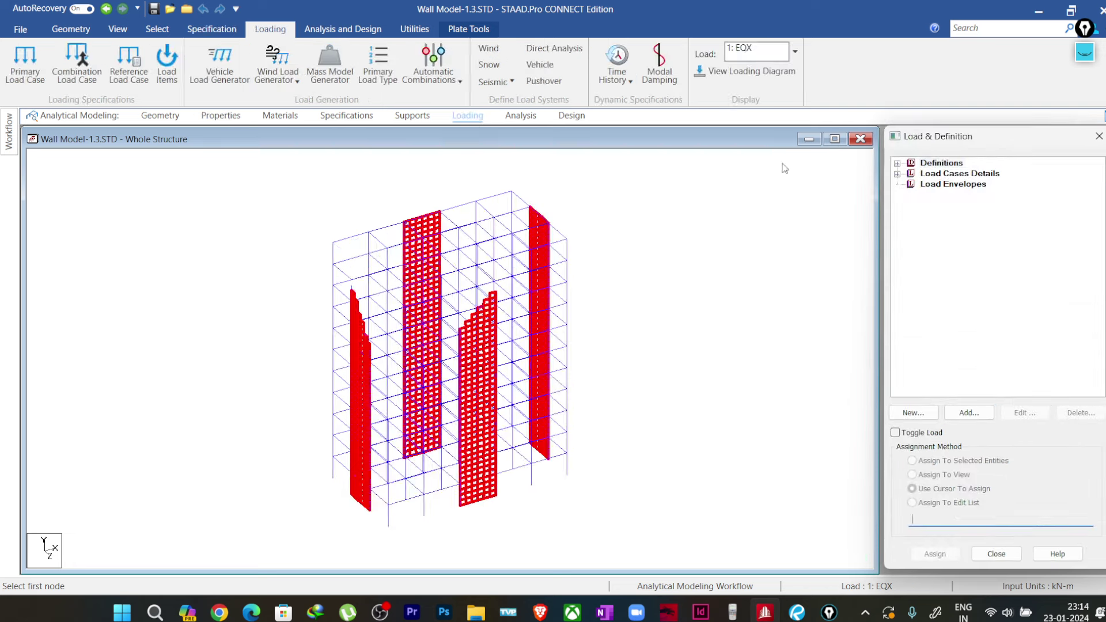
left_click(897, 163)
left_click(911, 217)
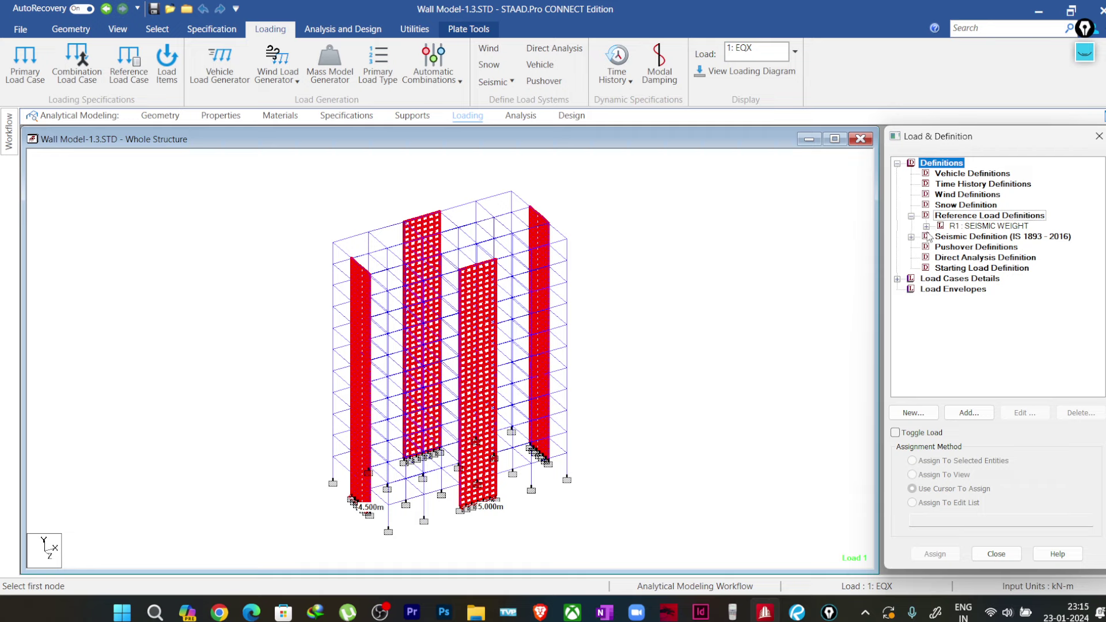
left_click(911, 237)
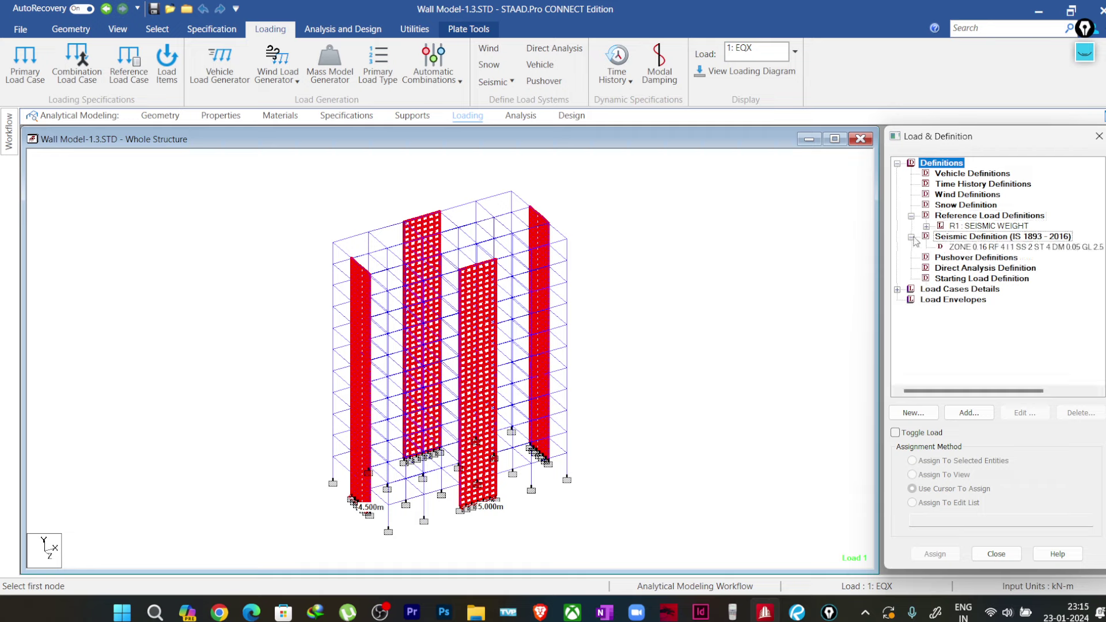
double_click(975, 248)
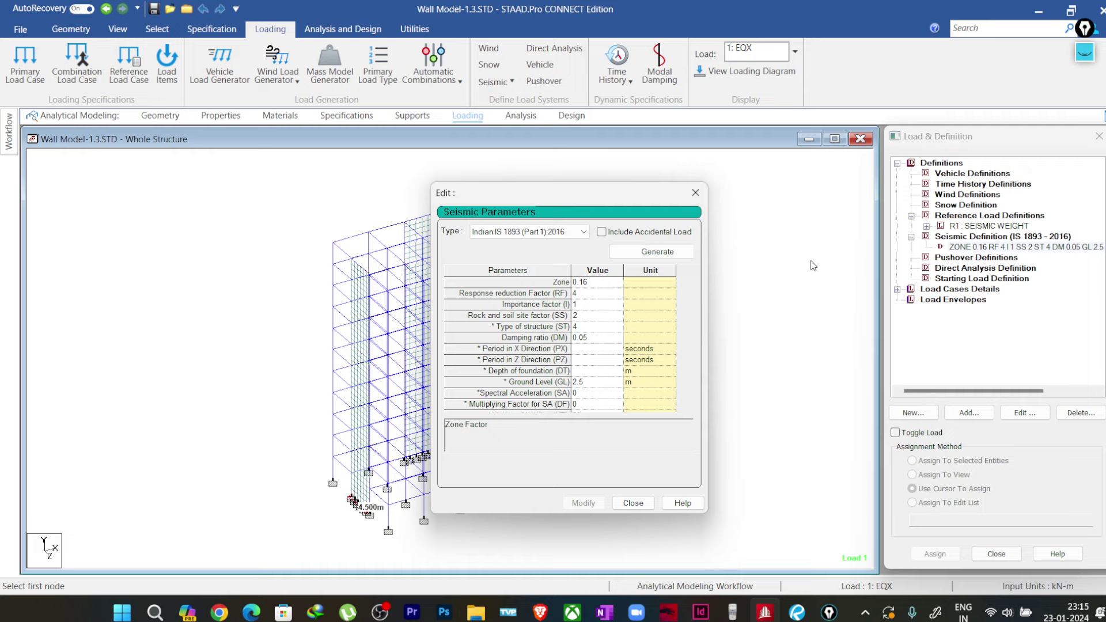
left_click(695, 192)
double_click(1035, 249)
left_click(695, 192)
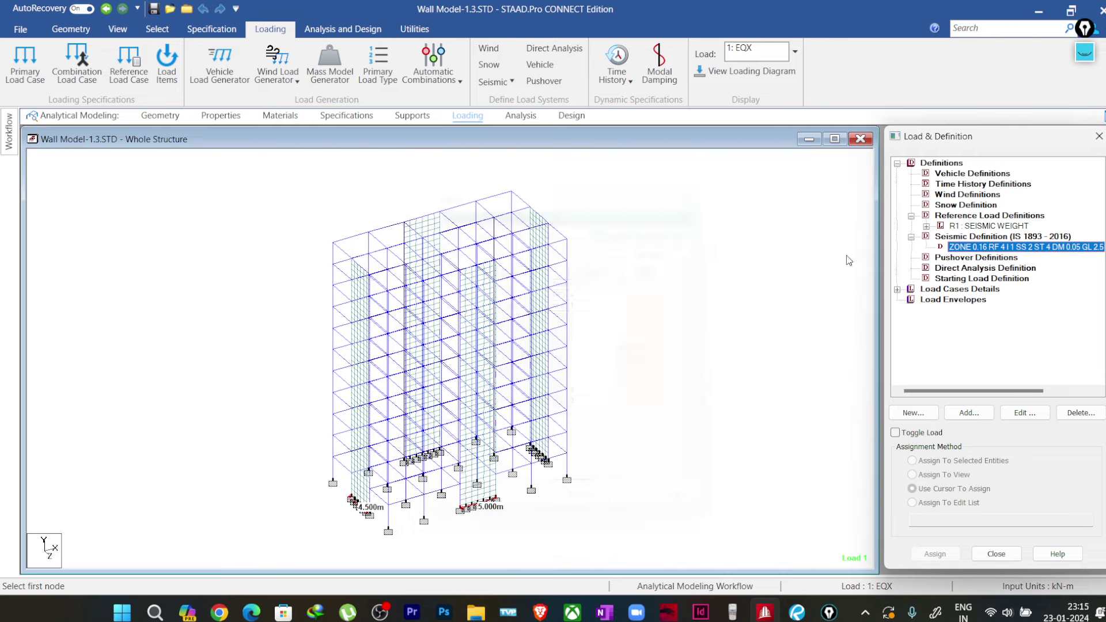
In a new Wall Area item for the seismic definition, enter two X-direction walls, each 0.3 m wide and 5 m long
left_click(988, 238)
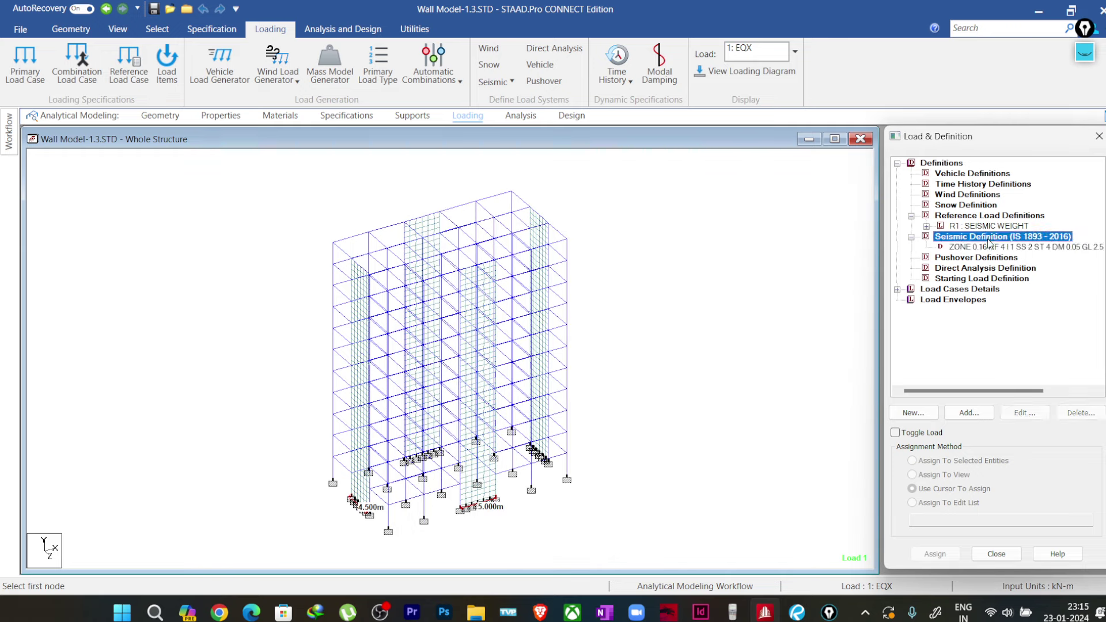
left_click(978, 416)
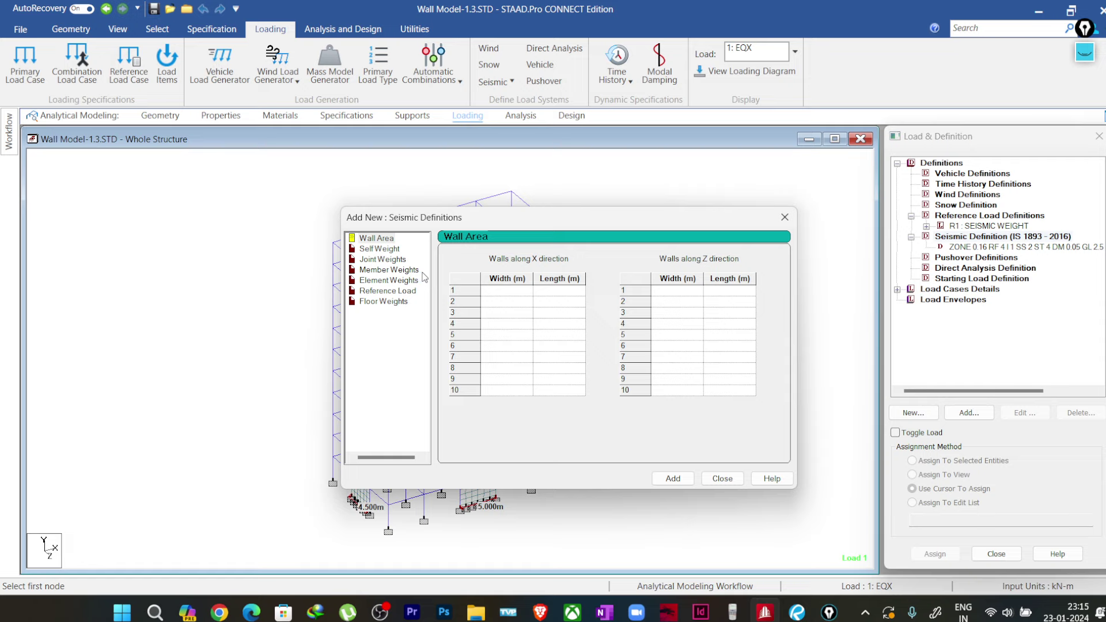
left_click(501, 292)
left_click_drag(485, 223, 757, 222)
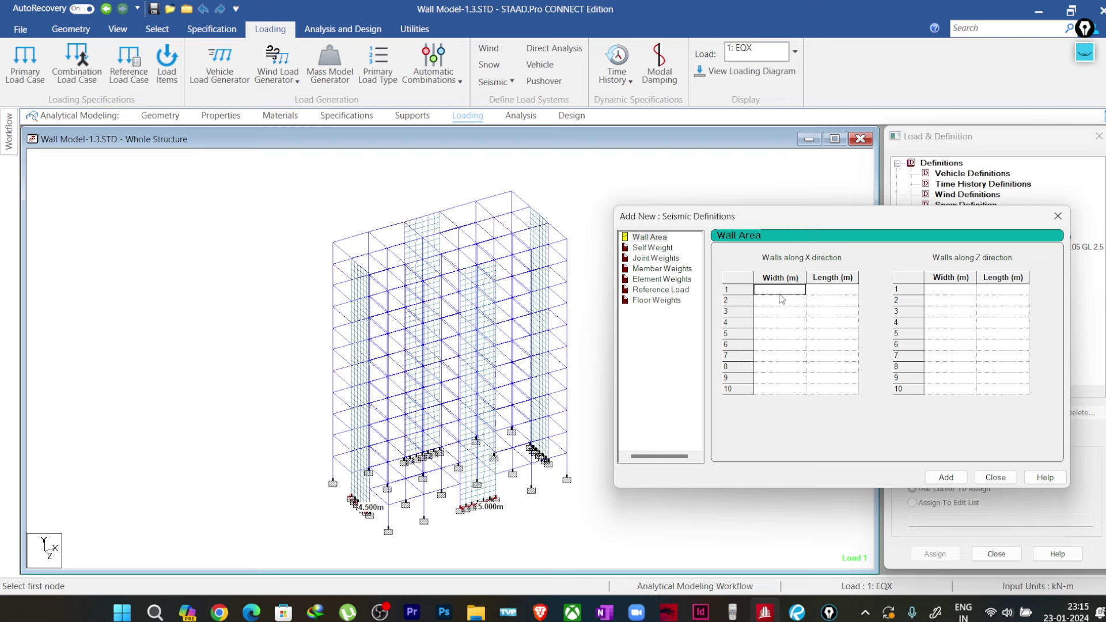
type("0.3")
left_click(828, 294)
type("5")
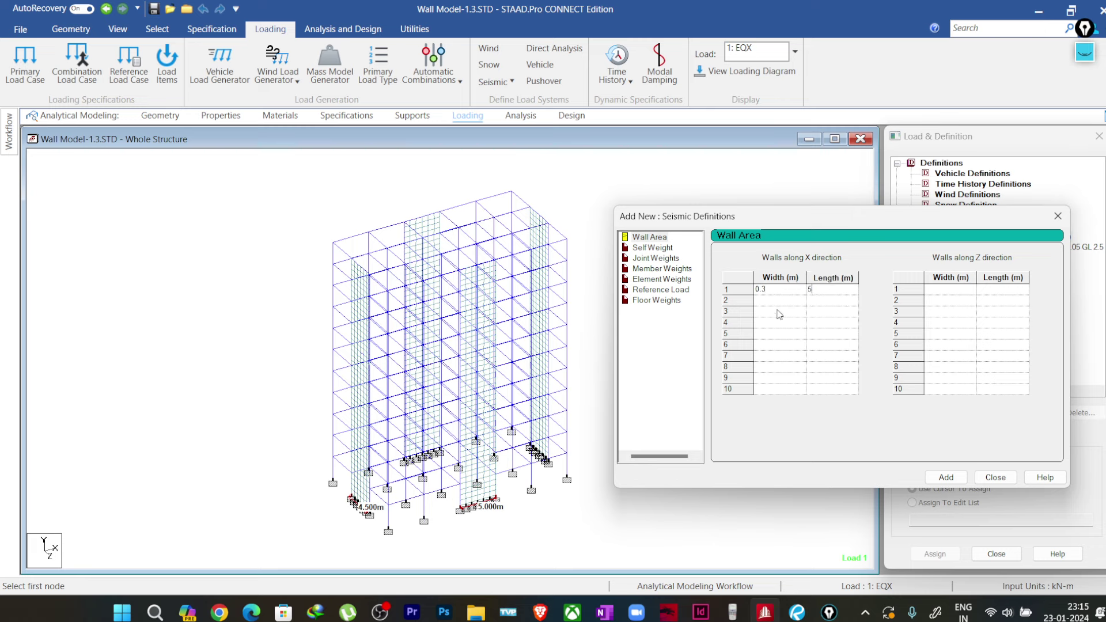
left_click(779, 301)
type("0.3")
left_click(824, 303)
type("5")
Enter two Z-direction walls, each 0.3 m wide and 4.5 m long, and add the wall areas to the seismic definition
left_click(946, 290)
type("0.3")
left_click(1012, 290)
type("4.5")
left_click(954, 300)
type("0.3")
left_click(1000, 302)
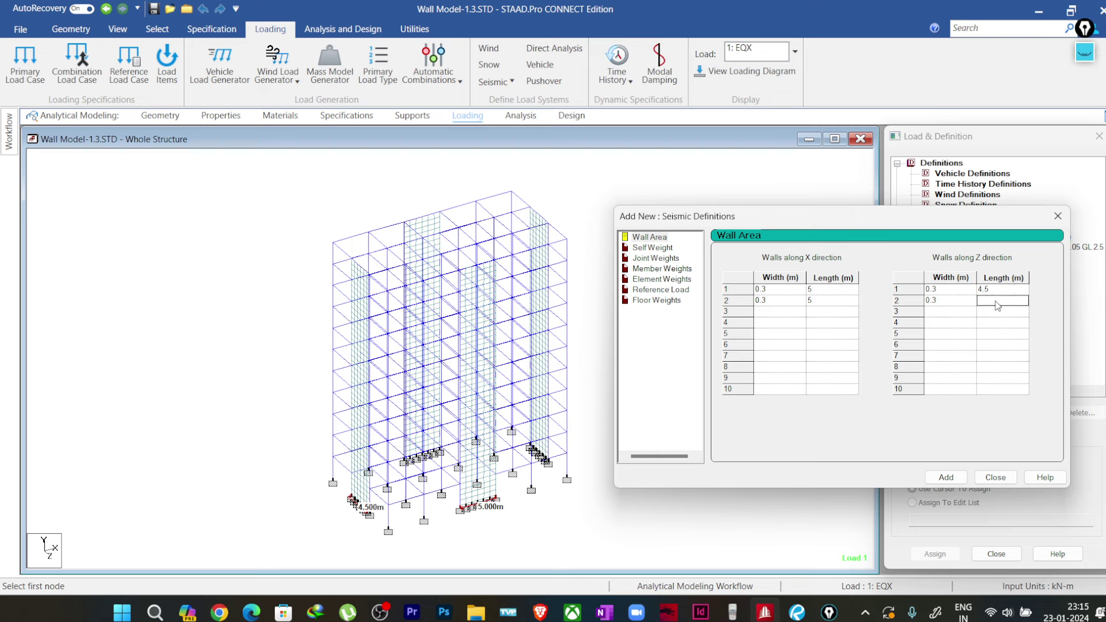
type("4.5")
left_click(941, 478)
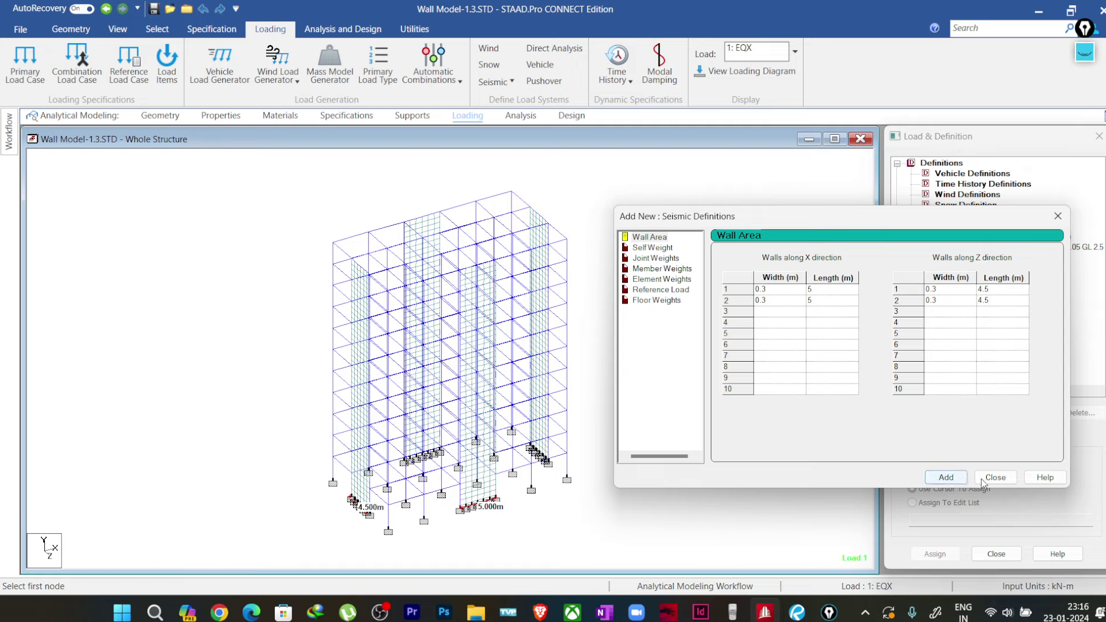
left_click(995, 478)
Check the WALL AREA X and WALL AREA Z entries under the seismic definition
left_click(991, 247)
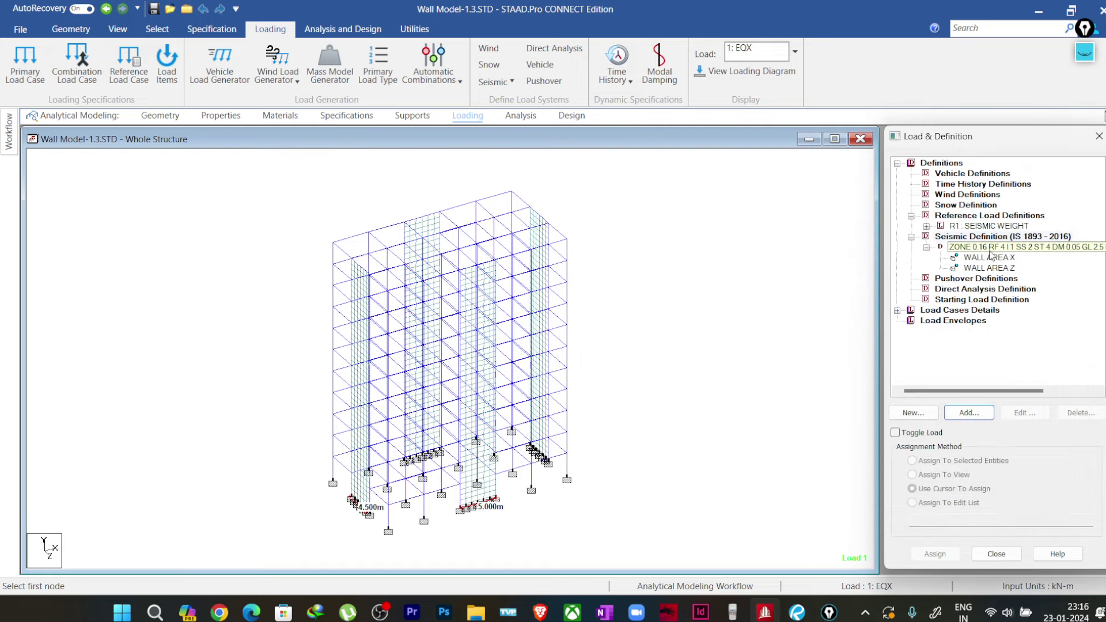
left_click(989, 258)
left_click(988, 268)
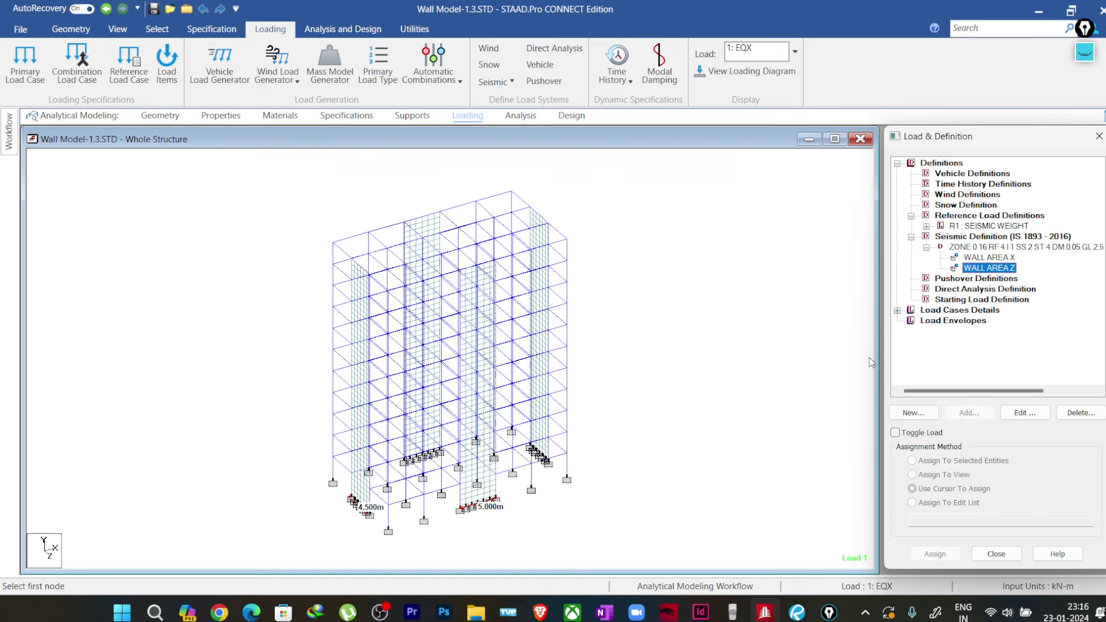
Save the model, run the analysis, and open its output file
left_click(345, 30)
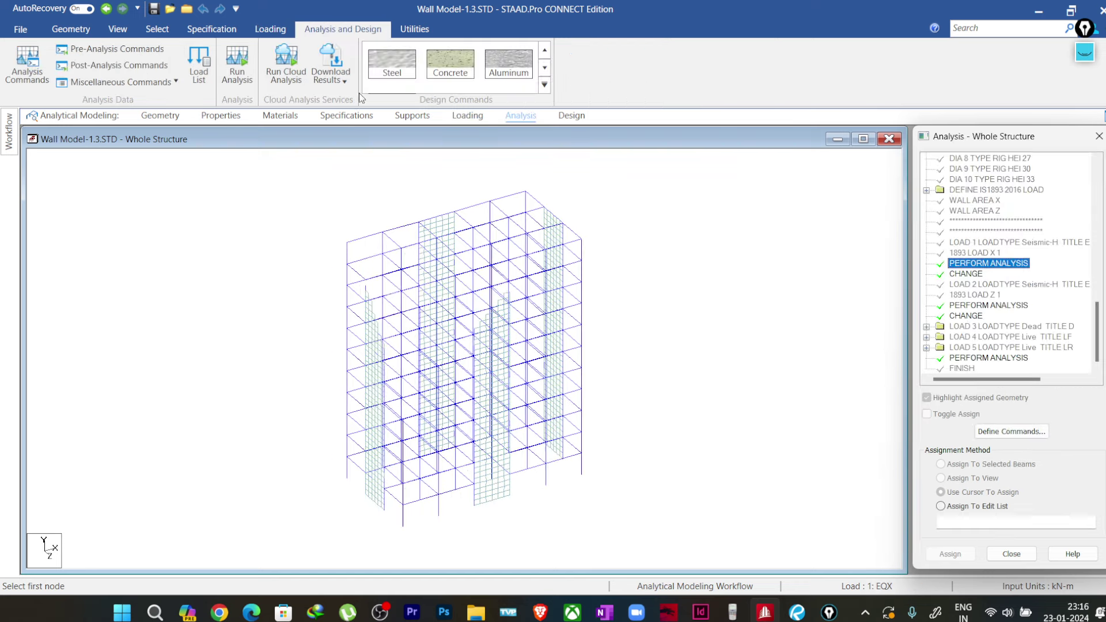
left_click(237, 63)
left_click(483, 377)
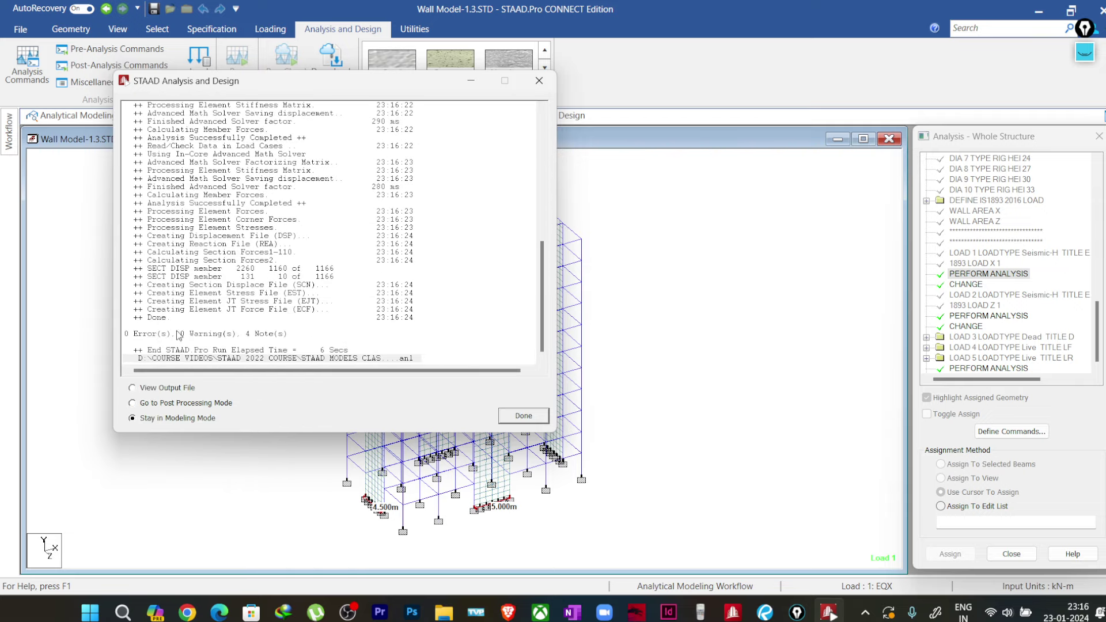
left_click(185, 388)
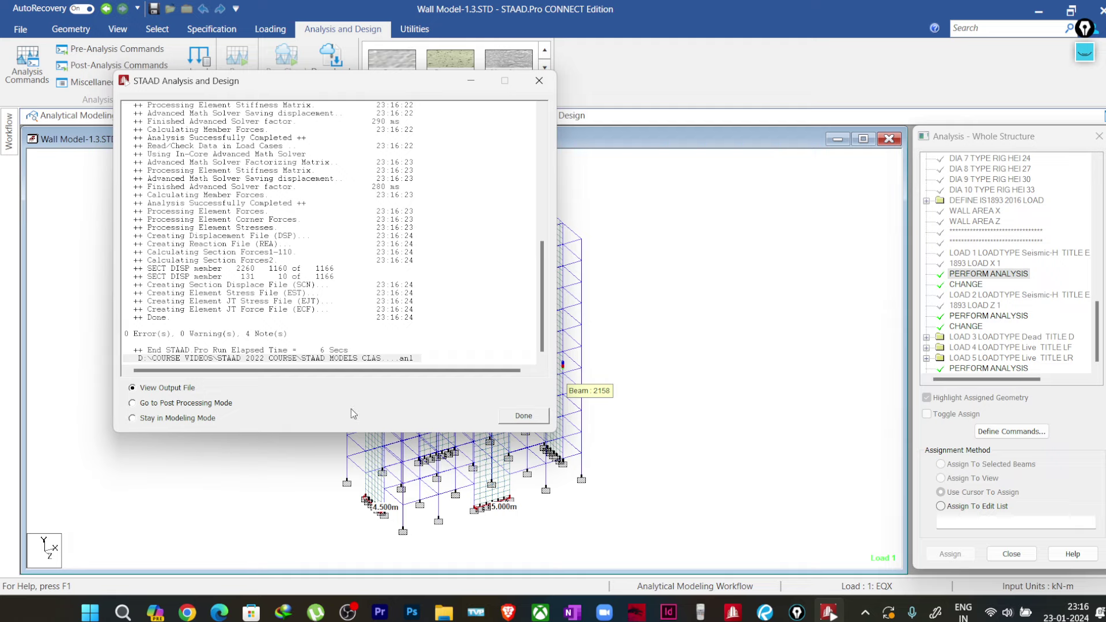
left_click(523, 416)
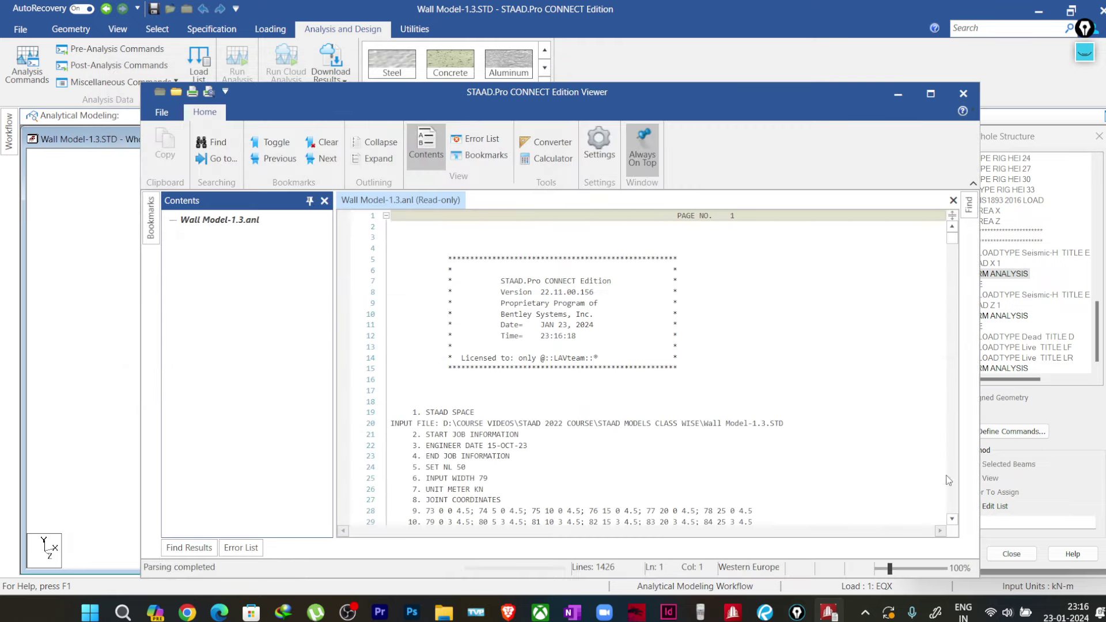
Go to the X-direction base shear and time period results in the output file and read the above-ground-level block
left_click(950, 264)
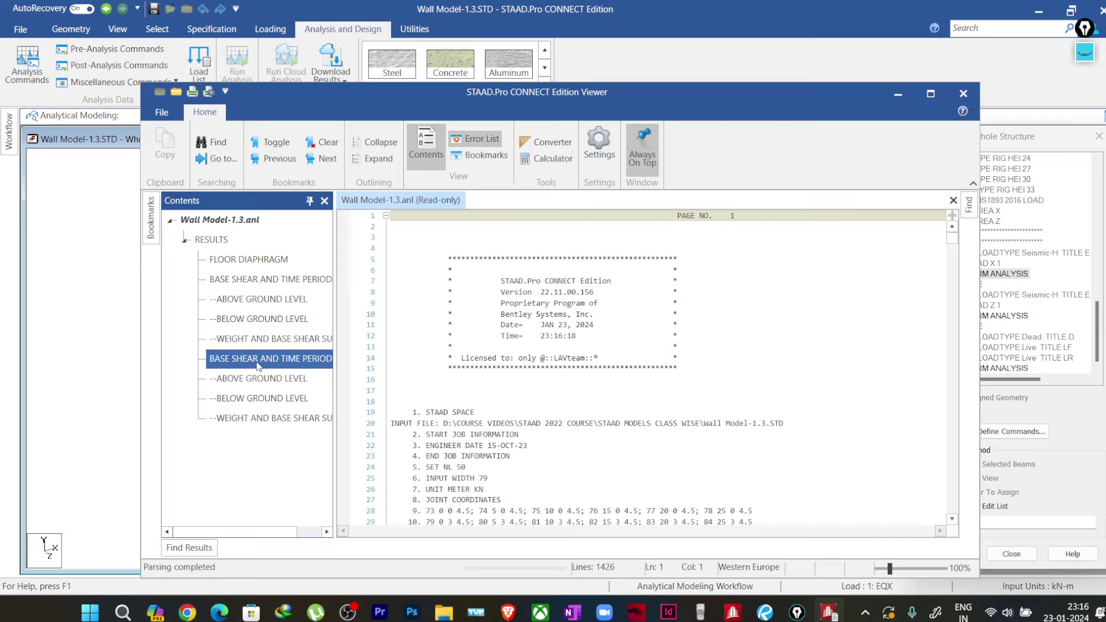
left_click(265, 279)
scroll(515, 427, "down", 1)
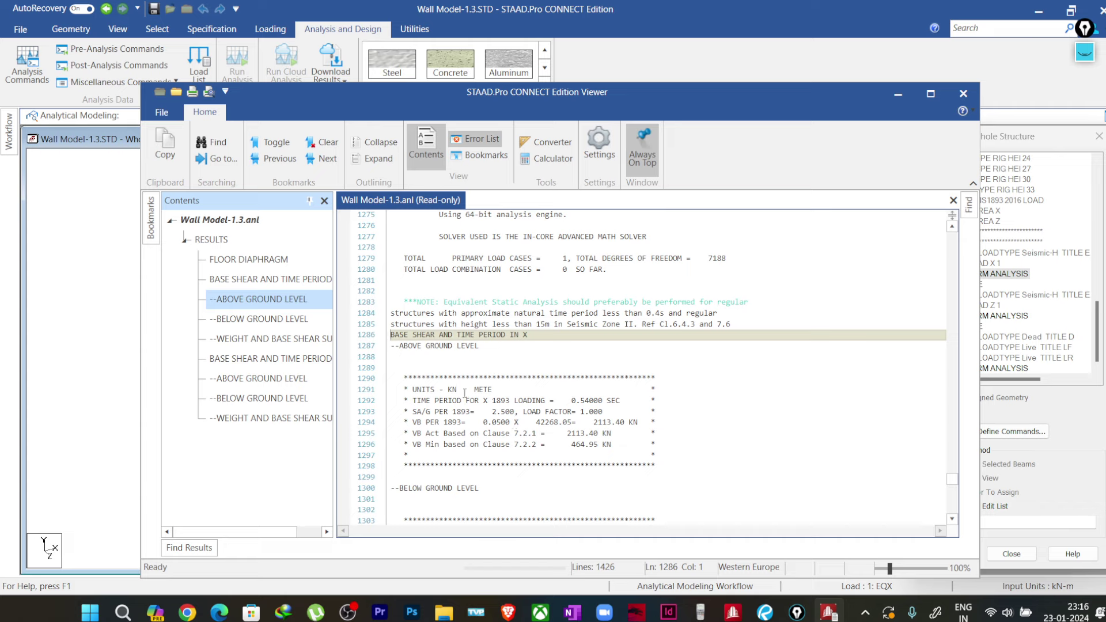
scroll(483, 412, "down", 1)
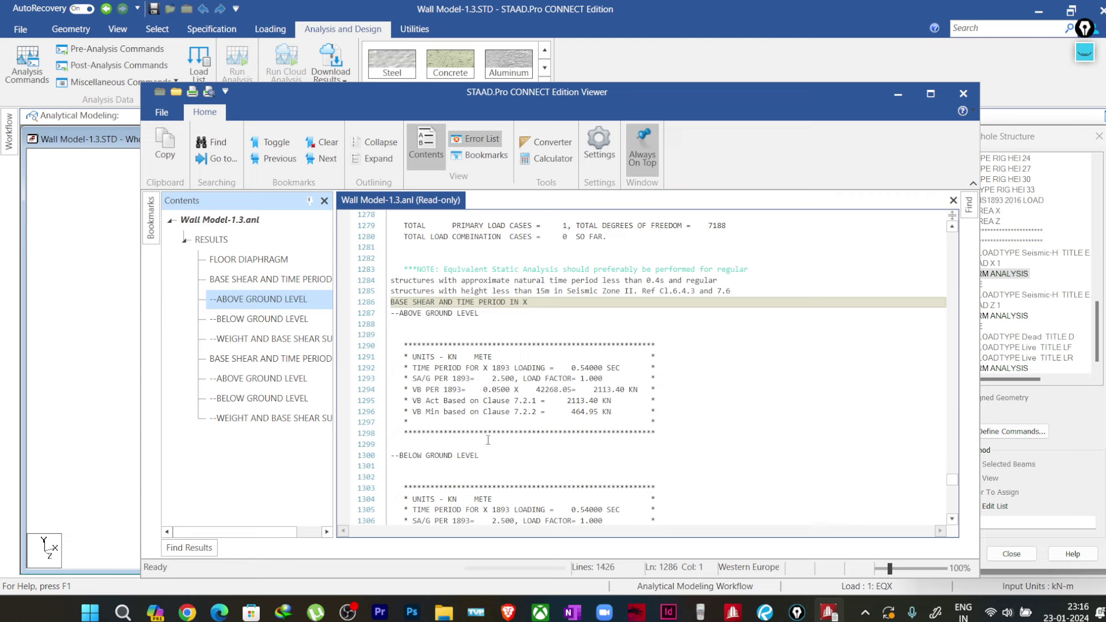
scroll(488, 440, "up", 3)
scroll(488, 440, "up", 2)
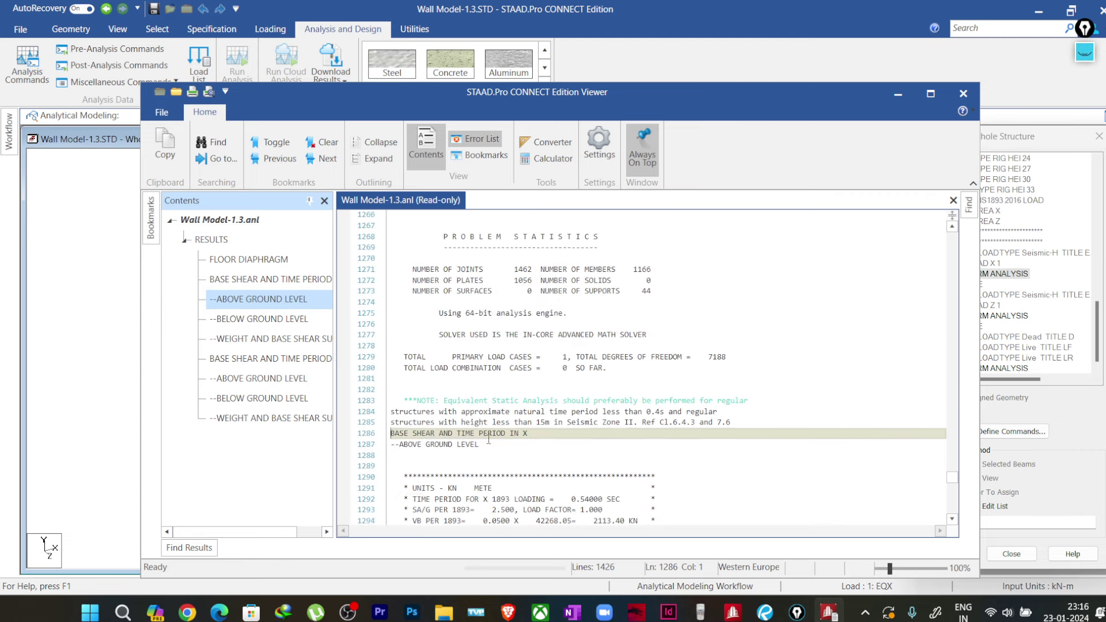
scroll(488, 440, "down", 5)
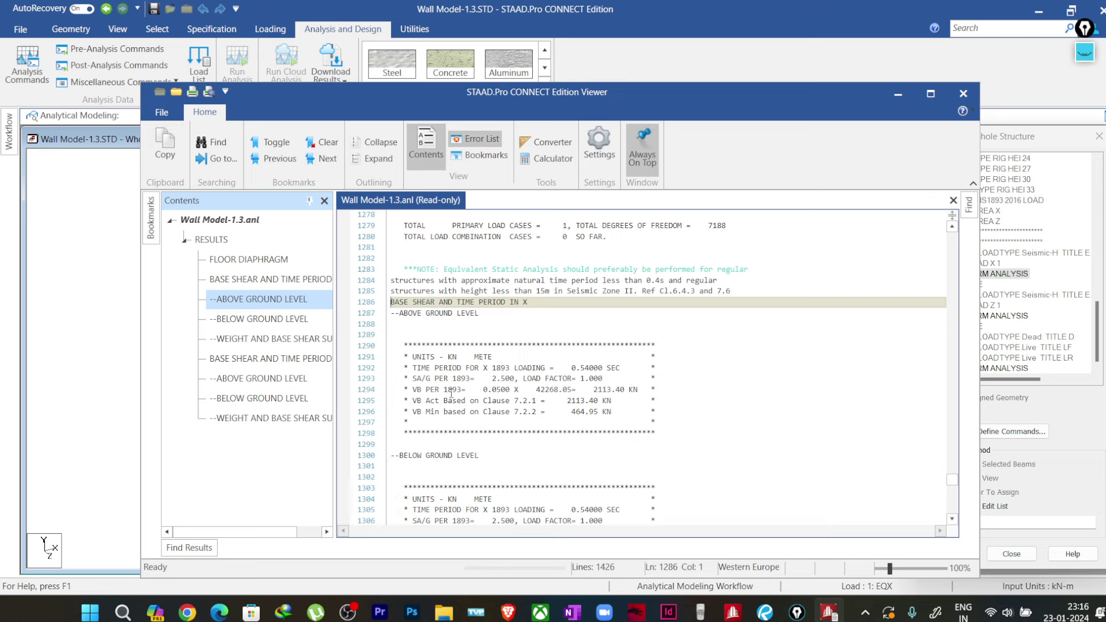
Examine the SA/G and time period values for X 1893 loading, including the below-ground-level block
left_click(412, 378)
left_click(510, 377)
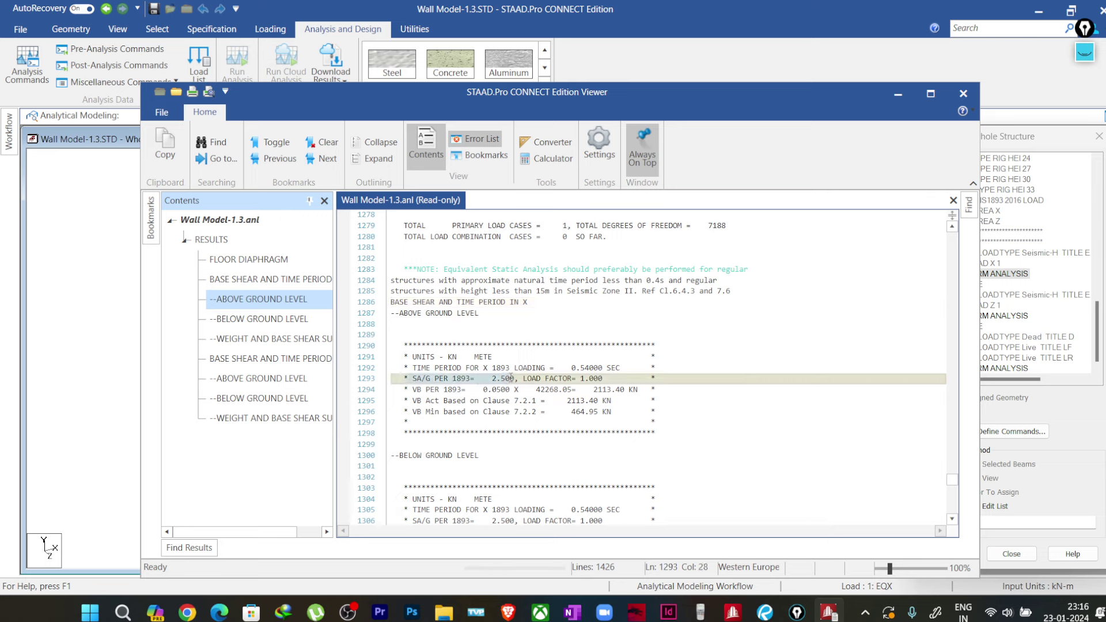
left_click(453, 369)
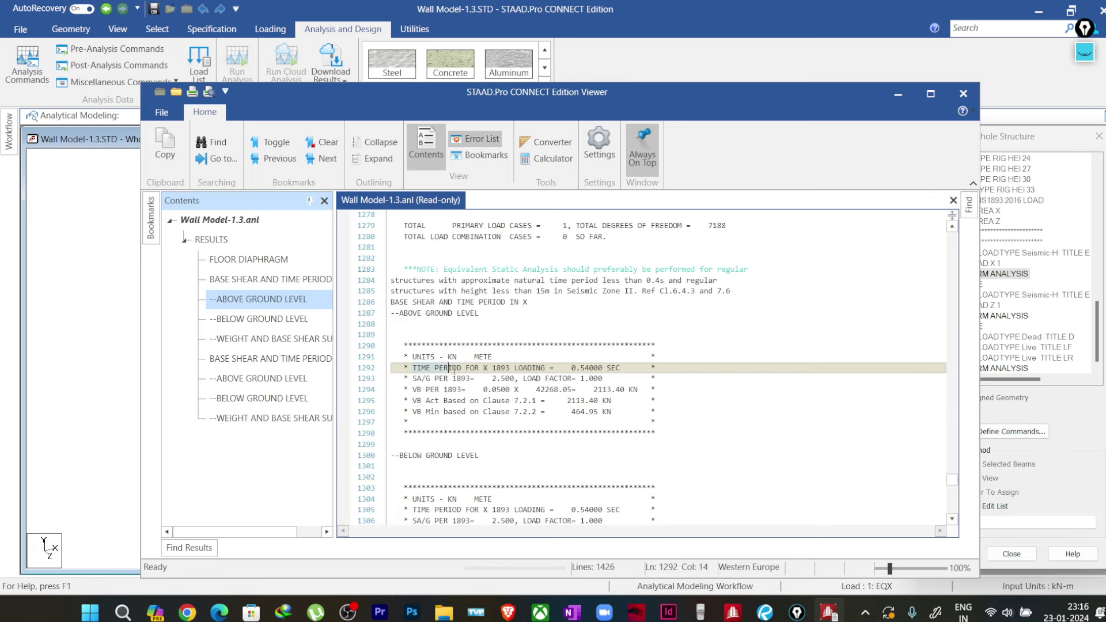
left_click_drag(453, 368, 624, 367)
scroll(541, 388, "down", 4)
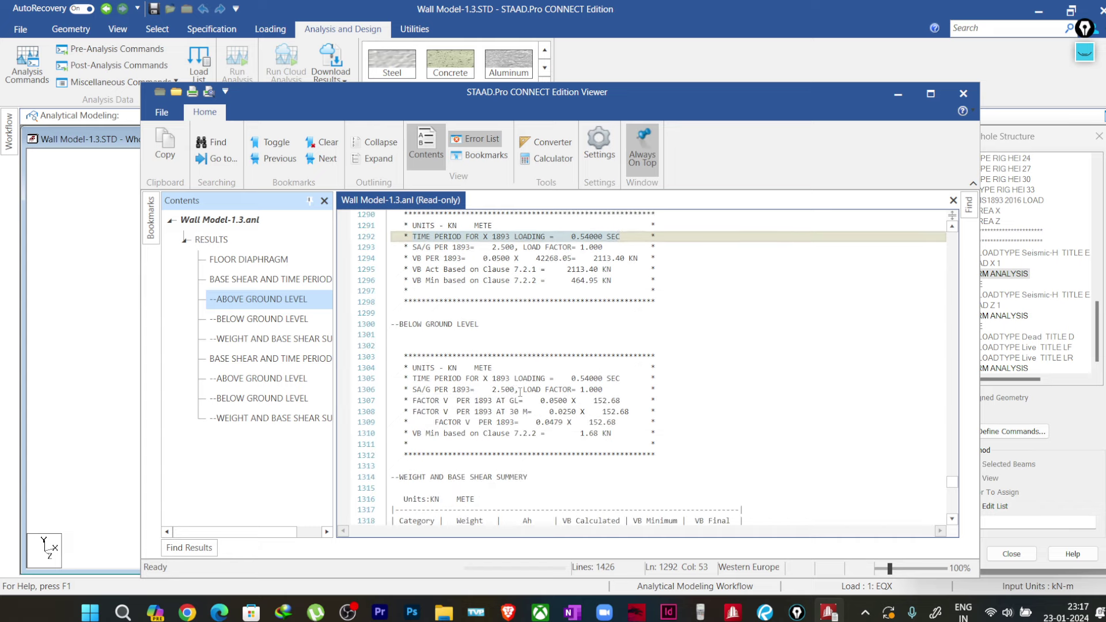
Examine the above-ground time period for Z 1893 loading in the output file and close the output viewer
left_click(295, 378)
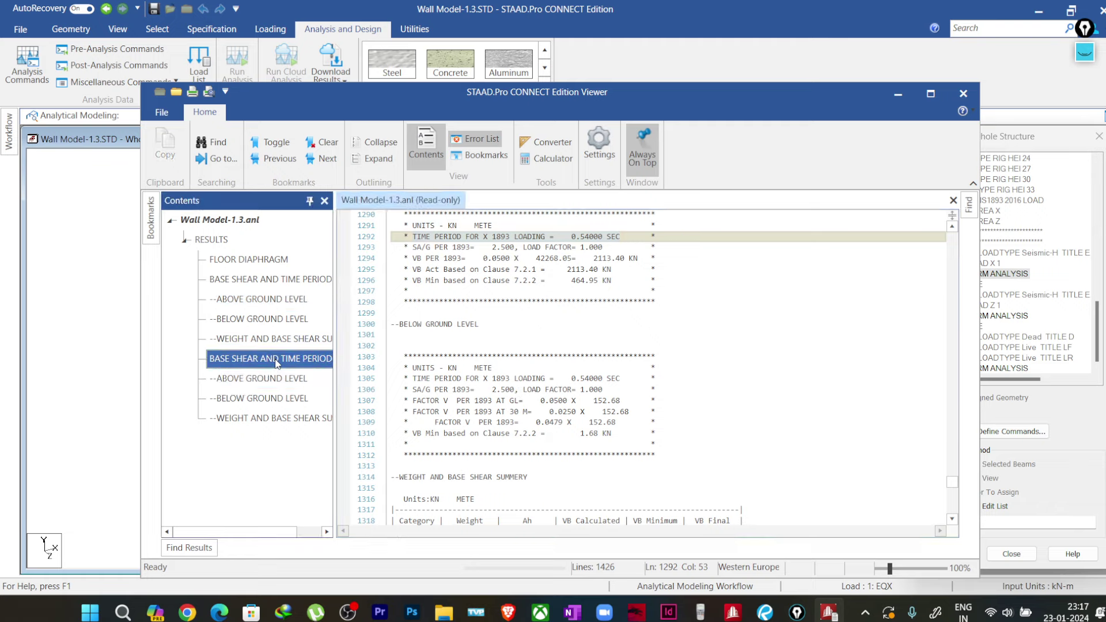
scroll(525, 409, "down", 2)
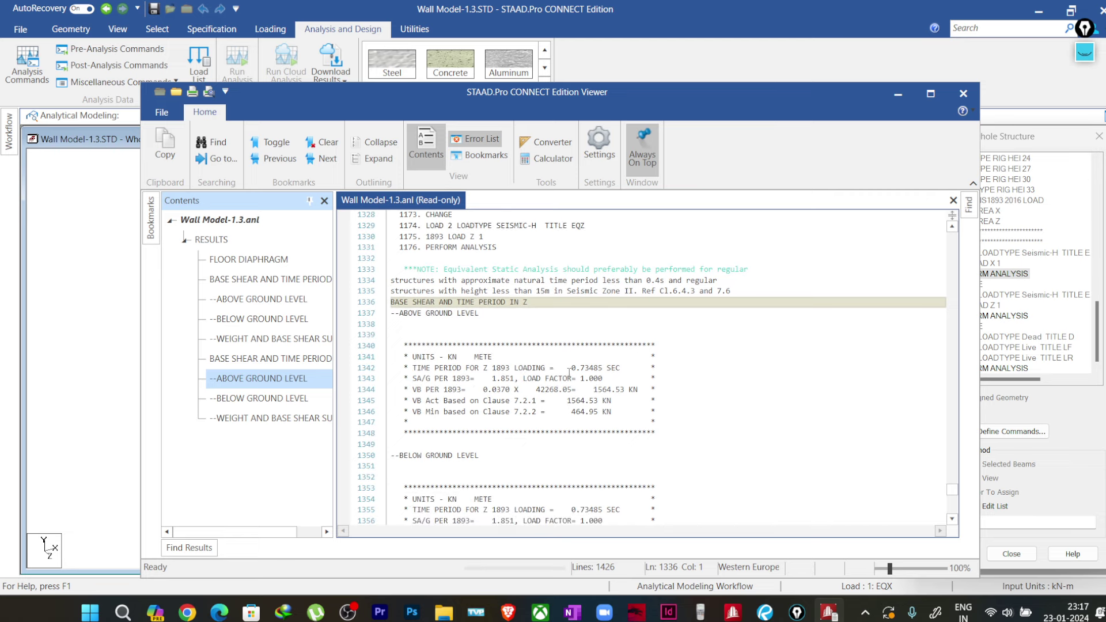
left_click_drag(570, 368, 602, 370)
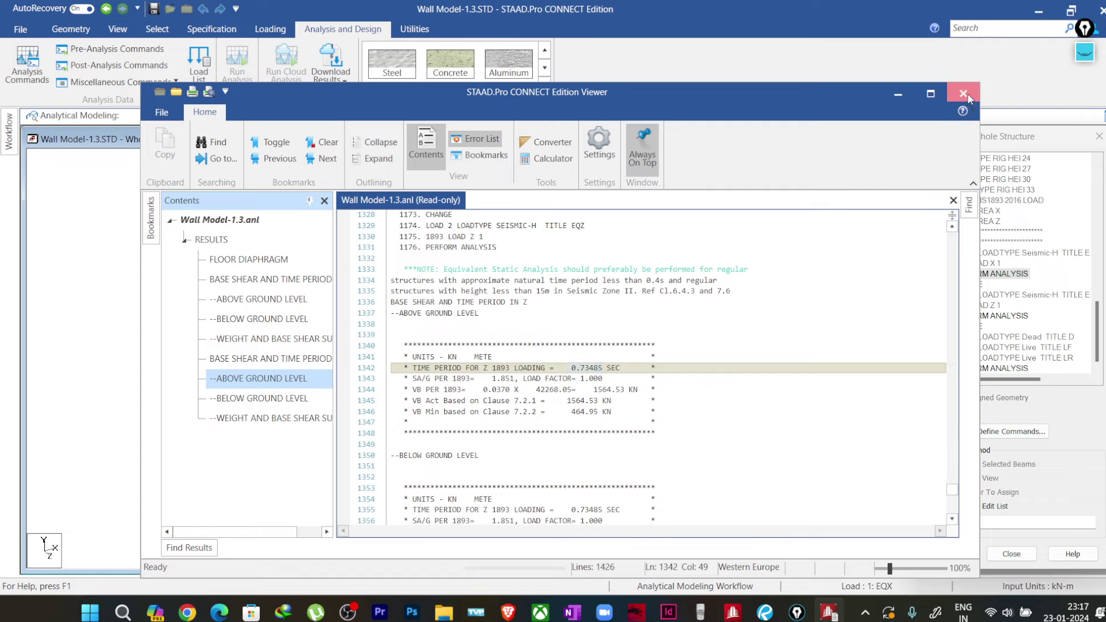
left_click(964, 93)
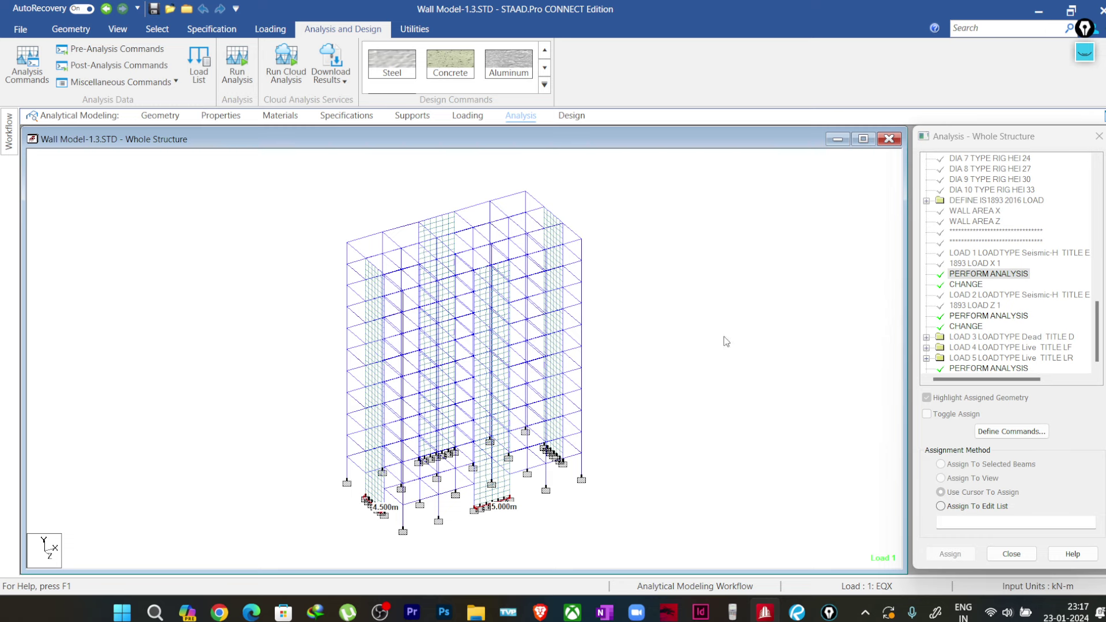
Open the load definitions, and switch to Revu to consult the natural period expressions in clause 7.6.2 of the IS 1893 PDF before returning to STAAD.Pro
mouse_move(513, 367)
left_click(467, 116)
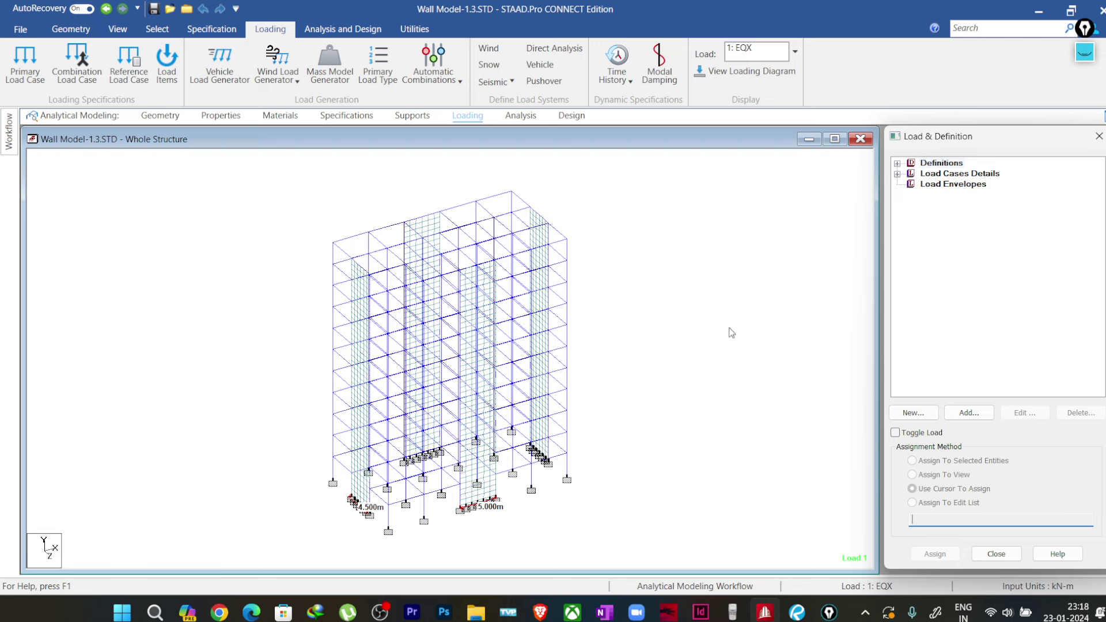
left_click(797, 611)
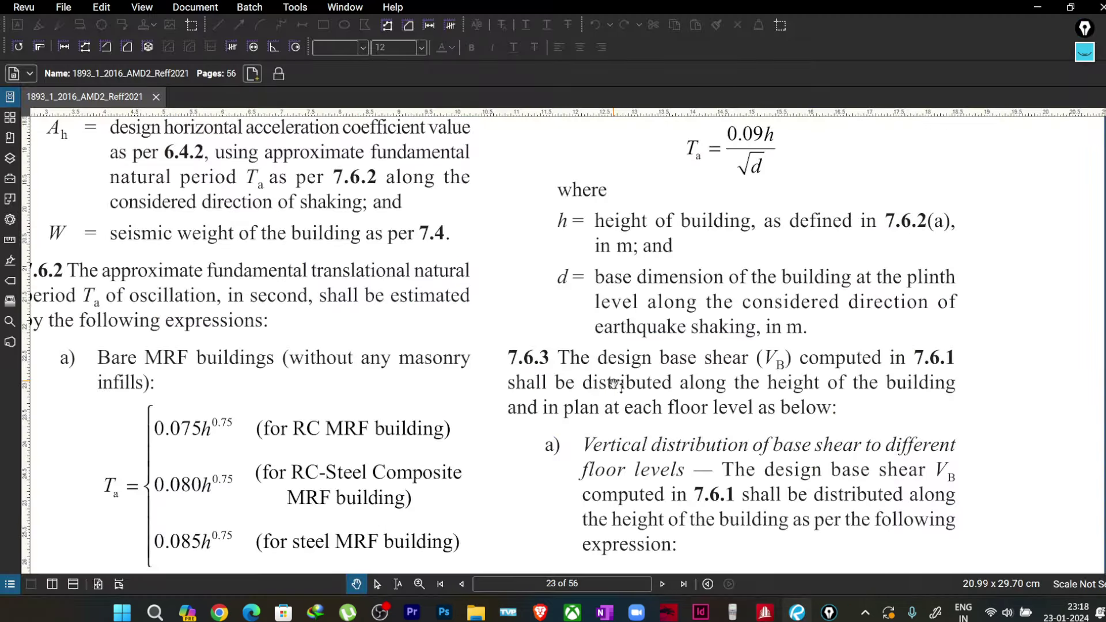
scroll(609, 348, "down", 2)
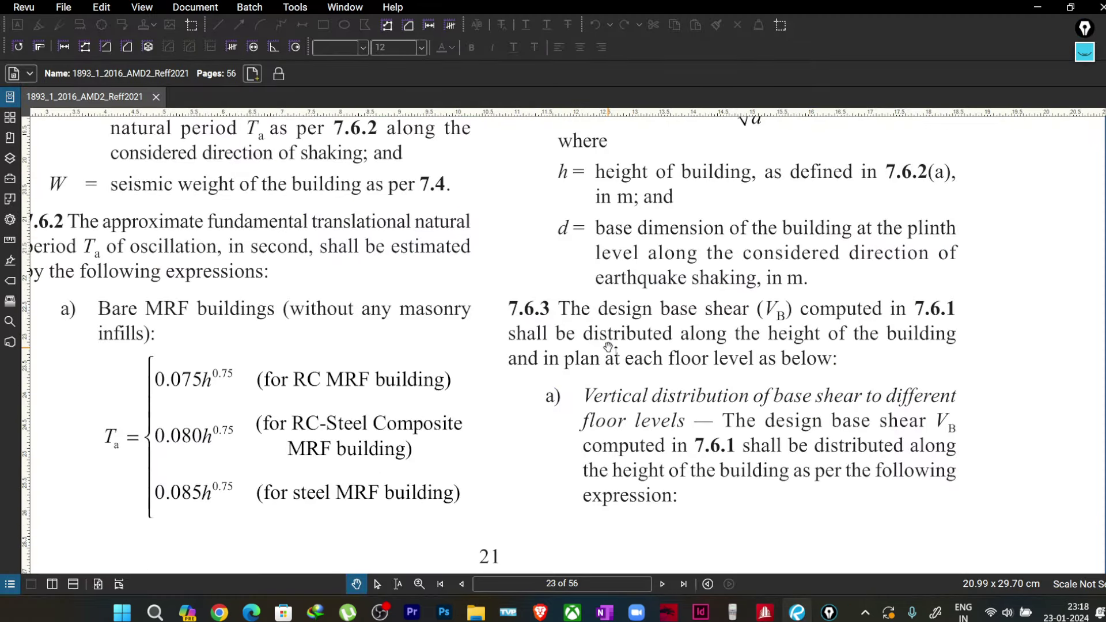
left_click(1070, 7)
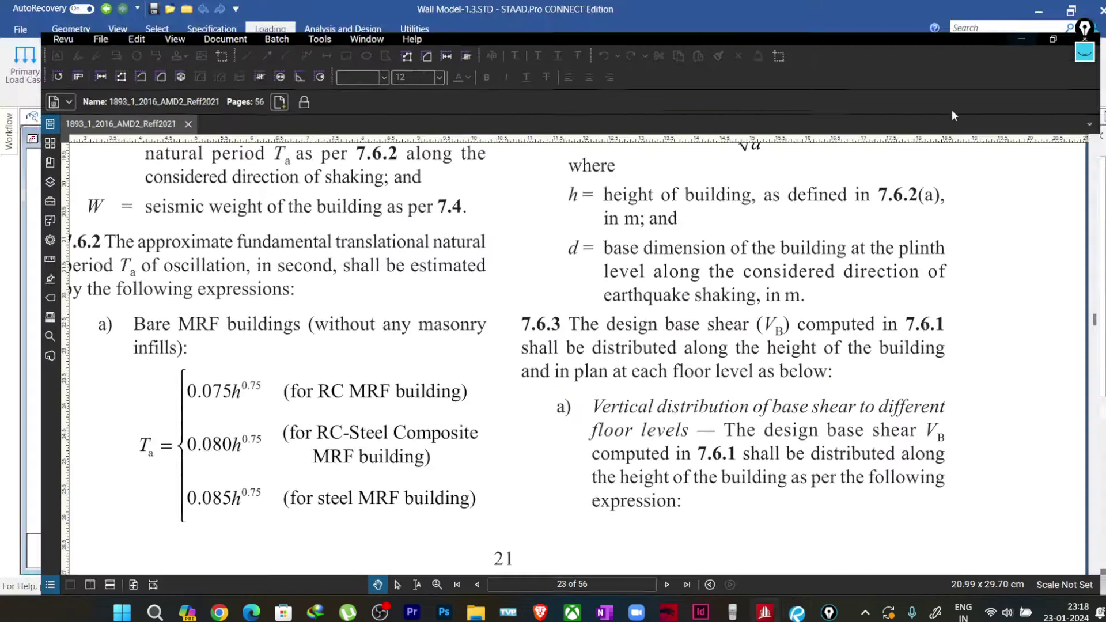
left_click(1022, 39)
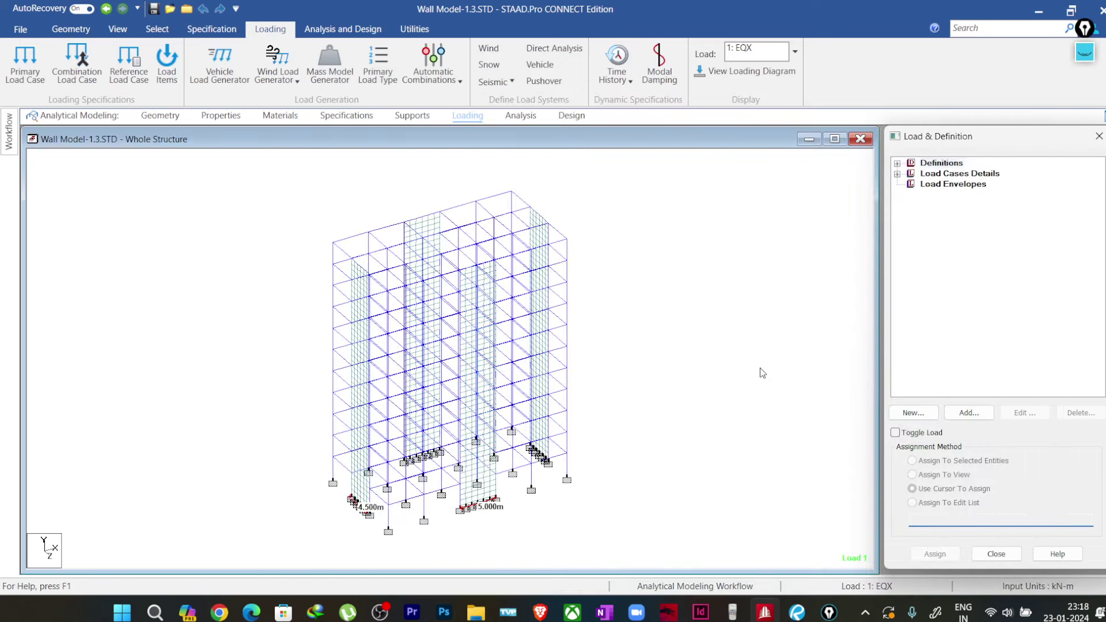